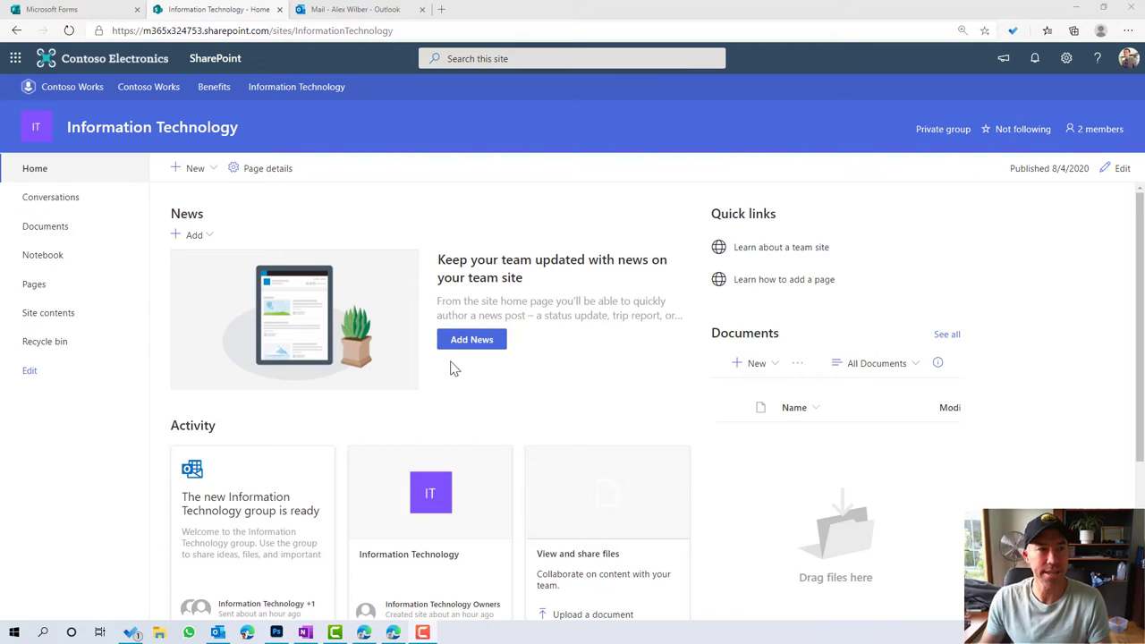
Switch to Microsoft Forms and create a form titled "IT Request" with the description "Please complete this form for assistance".
{"action": "left_click", "coordinate": [92, 16]}
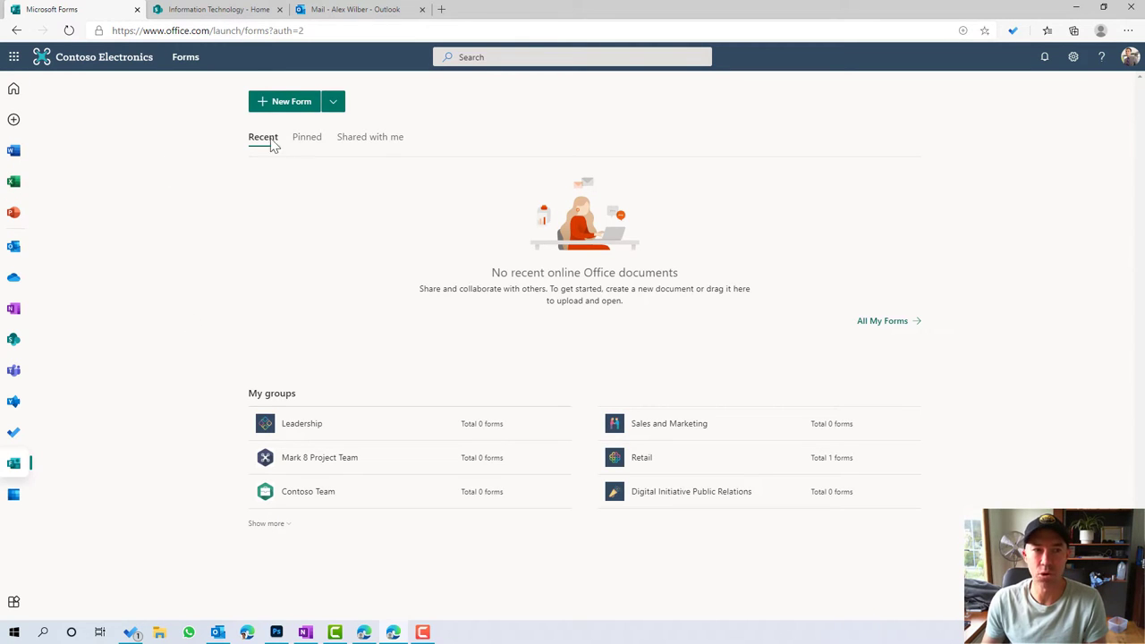
{"action": "left_click", "coordinate": [283, 109]}
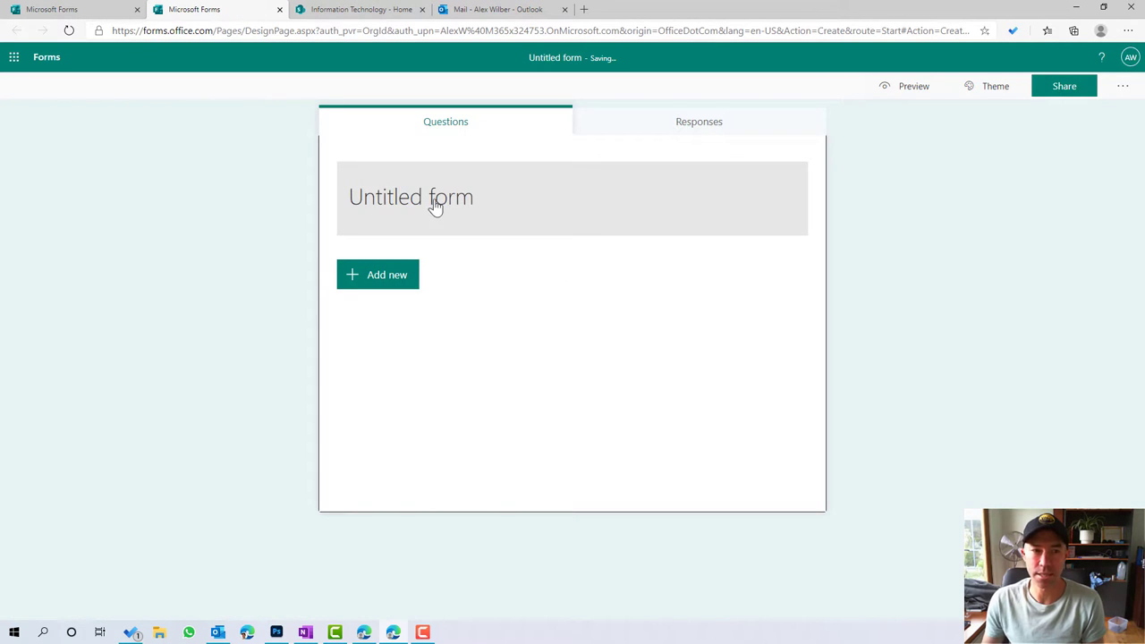
{"action": "left_click", "coordinate": [432, 205]}
{"action": "type", "text": "IT Request"}
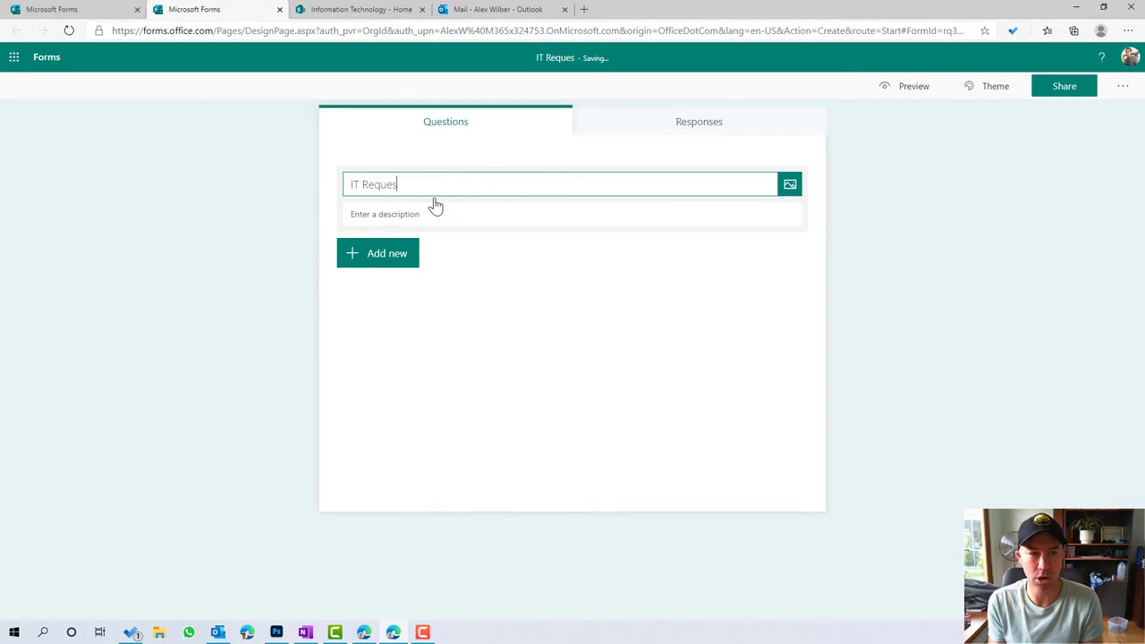
{"action": "left_click", "coordinate": [421, 217]}
{"action": "type", "text": "P"}
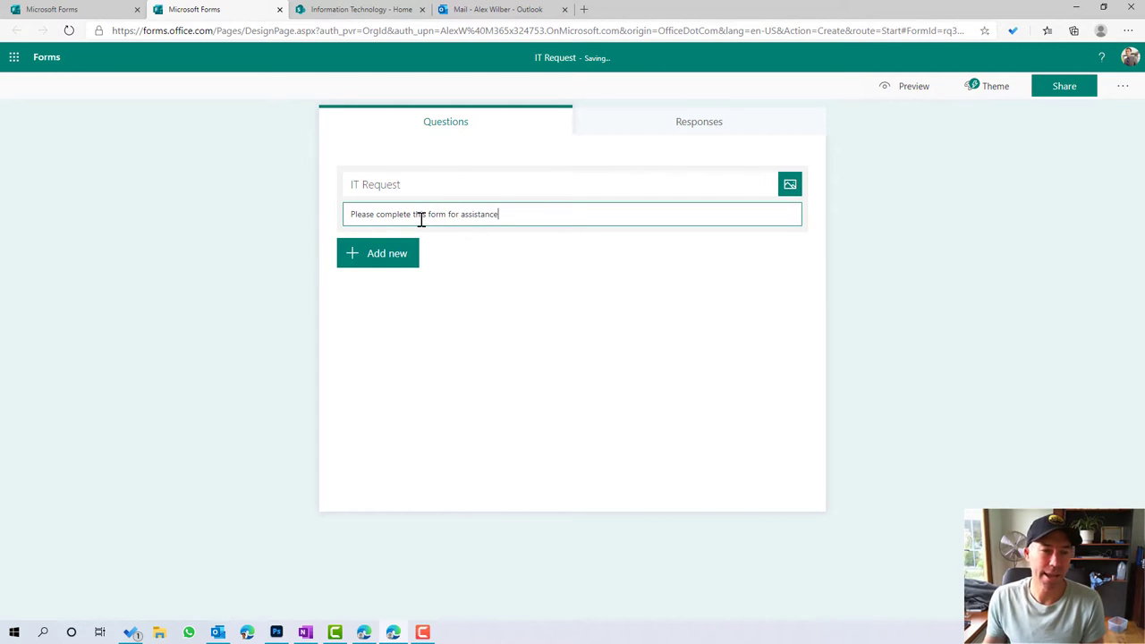
Add a choice question titled "Type of issue" to the form.
{"action": "left_click", "coordinate": [386, 255]}
{"action": "left_click", "coordinate": [422, 258]}
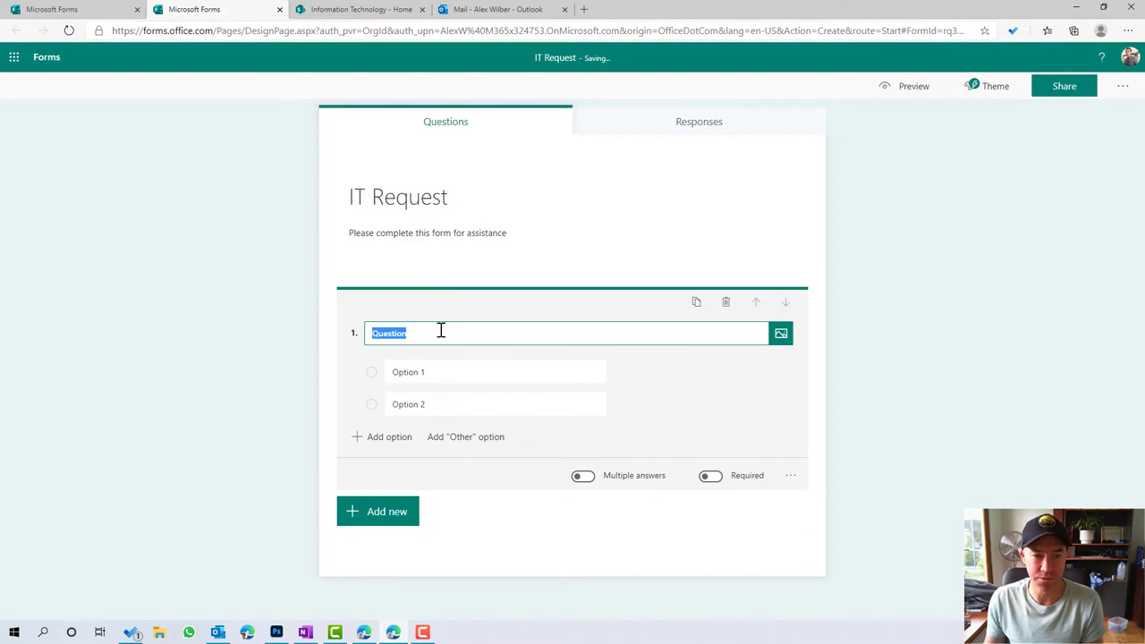
{"action": "type", "text": "Y"}
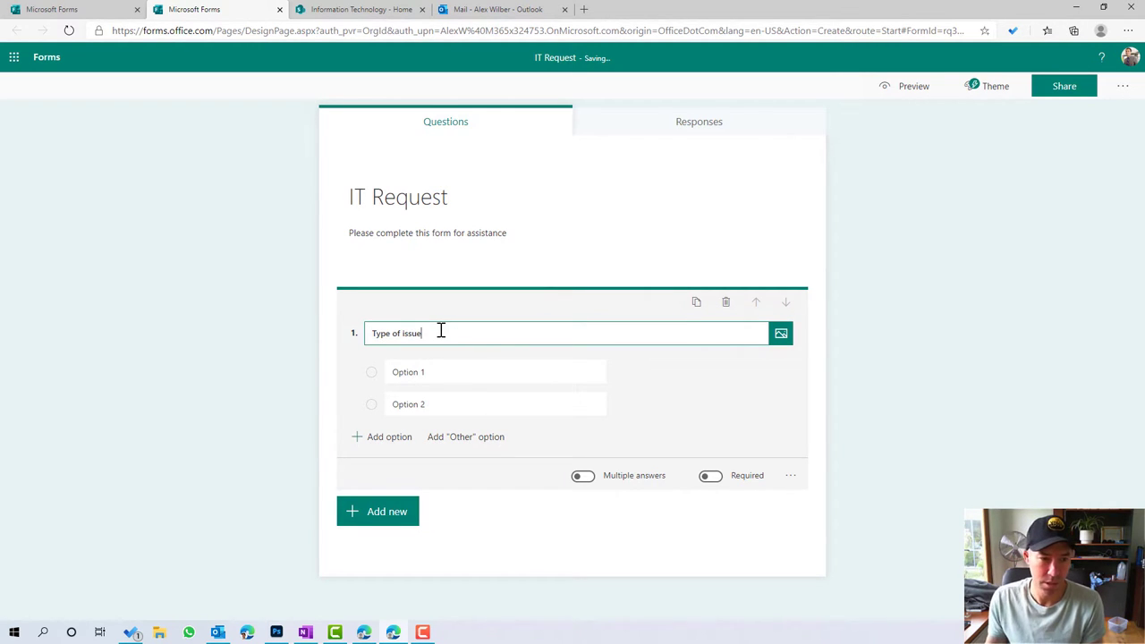
Give the "Type of issue" question four answer options: SharePoint, OneDrive, Microsoft Teams and OneNote.
{"action": "left_click", "coordinate": [467, 372]}
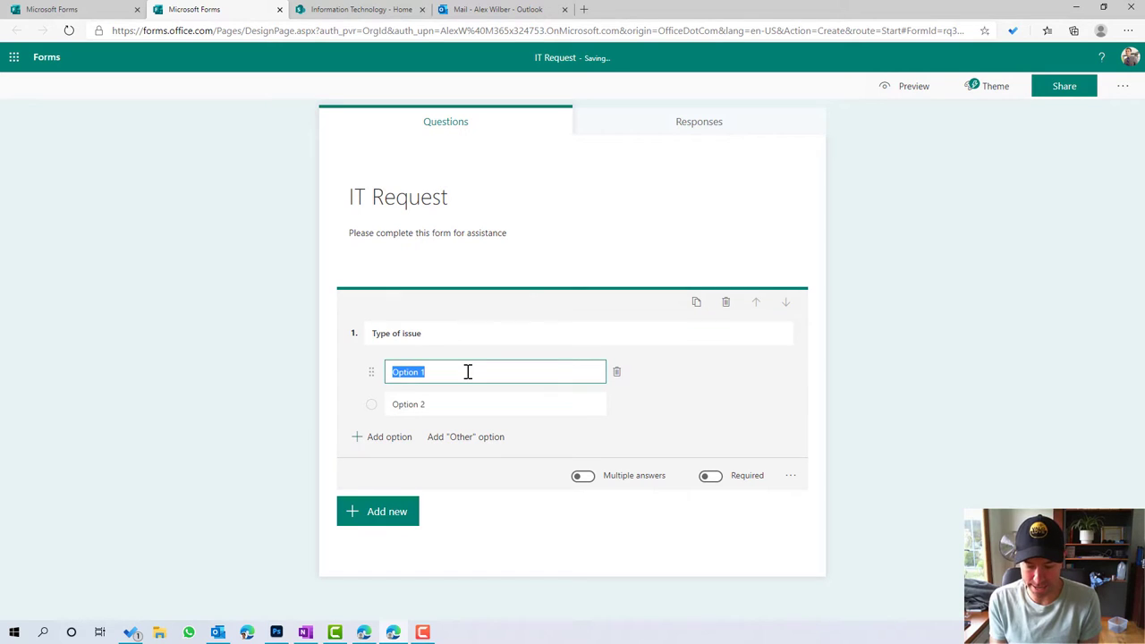
{"action": "type", "text": "SharePoint"}
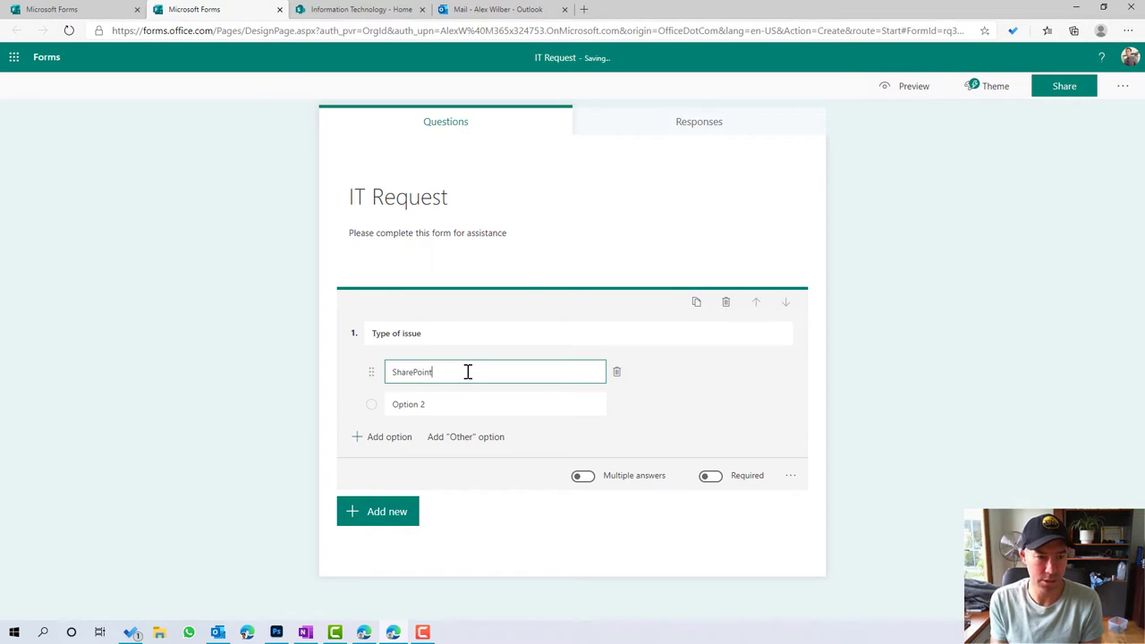
{"action": "key", "text": "Return"}
{"action": "type", "text": "OneDrive"}
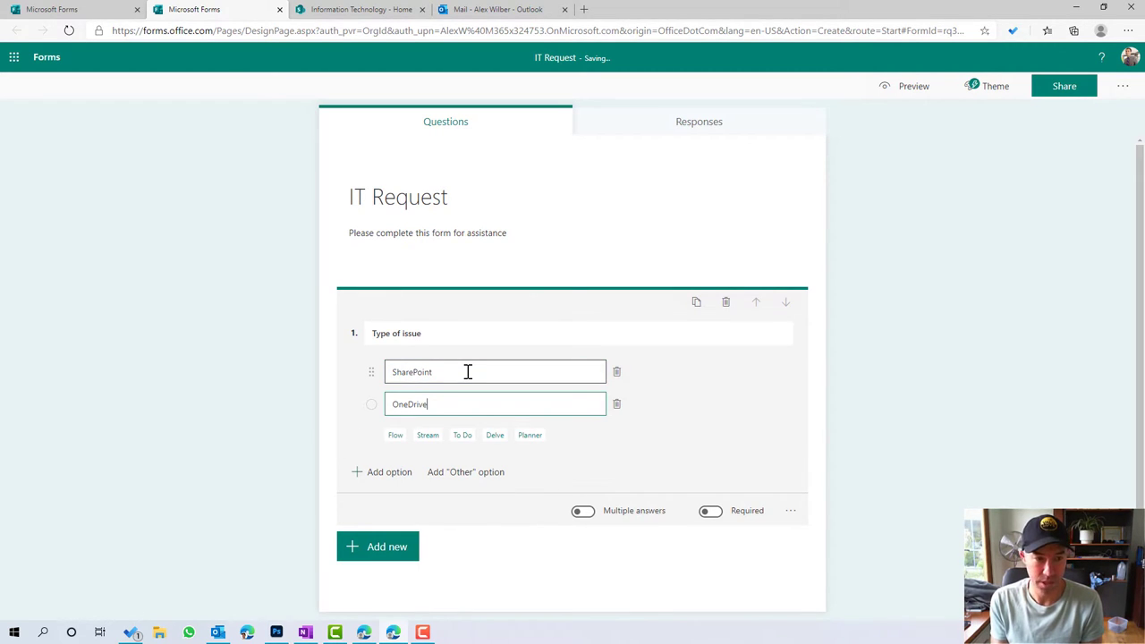
{"action": "key", "text": "Return"}
{"action": "type", "text": "Microsoft"}
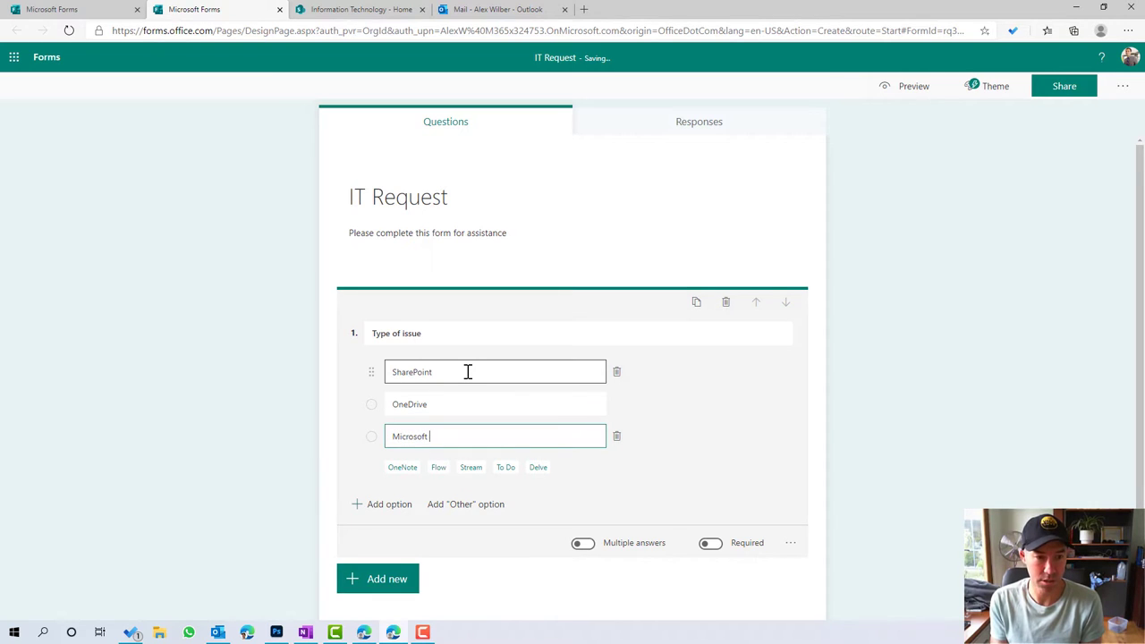
{"action": "type", "text": " Teams"}
{"action": "key", "text": "Return"}
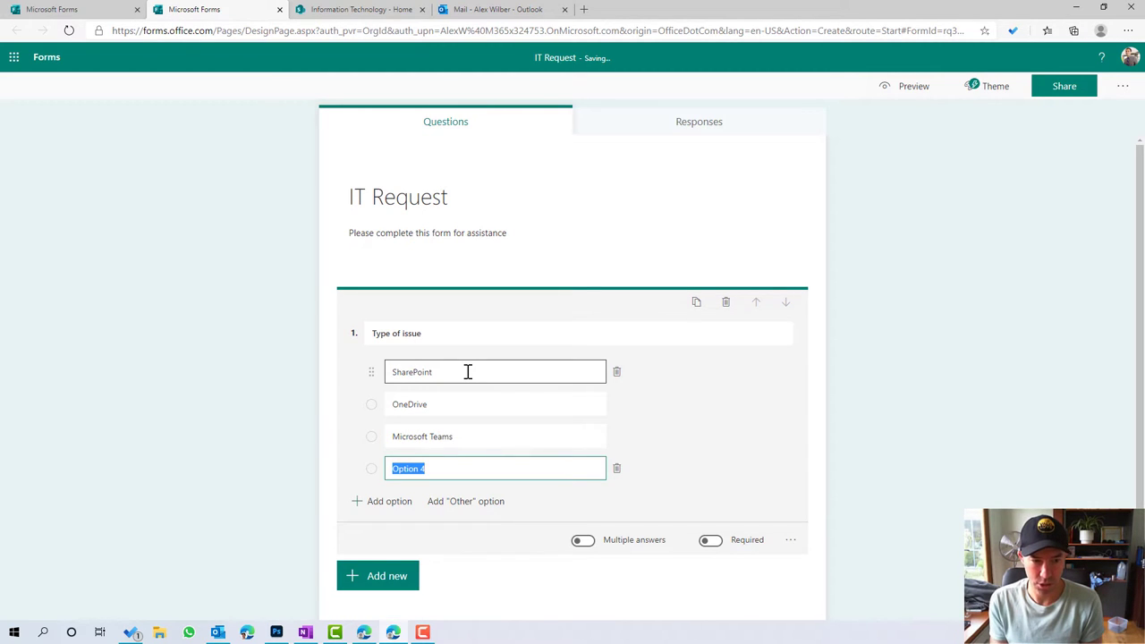
{"action": "type", "text": "OneNote"}
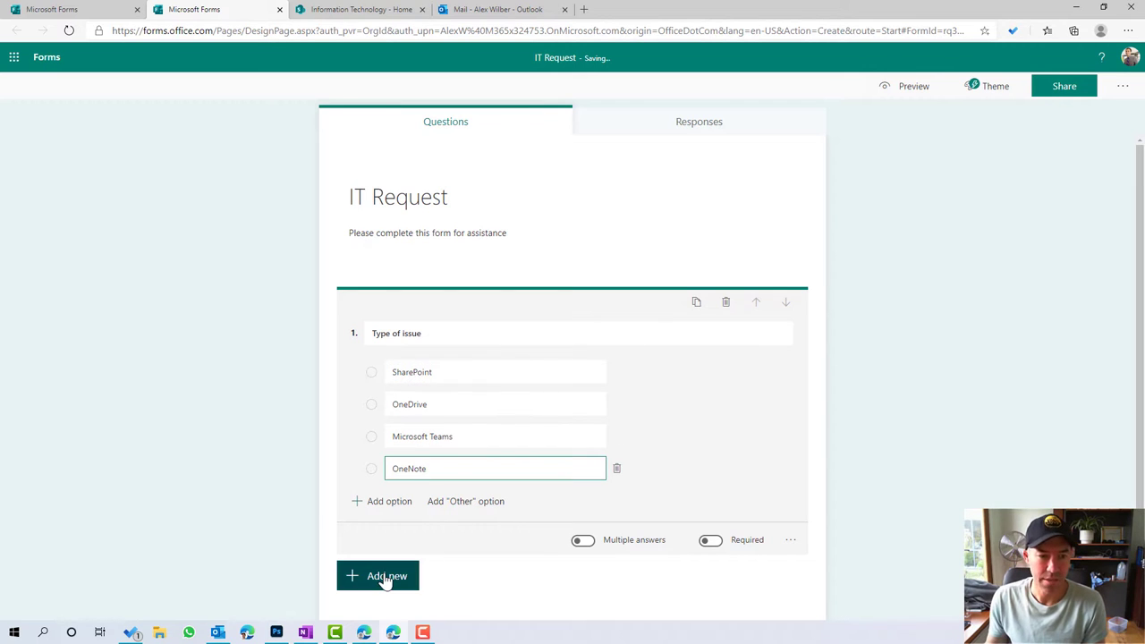
Add a text question with a long answer titled "Please provide a detailed description of the issue".
{"action": "left_click", "coordinate": [385, 577]}
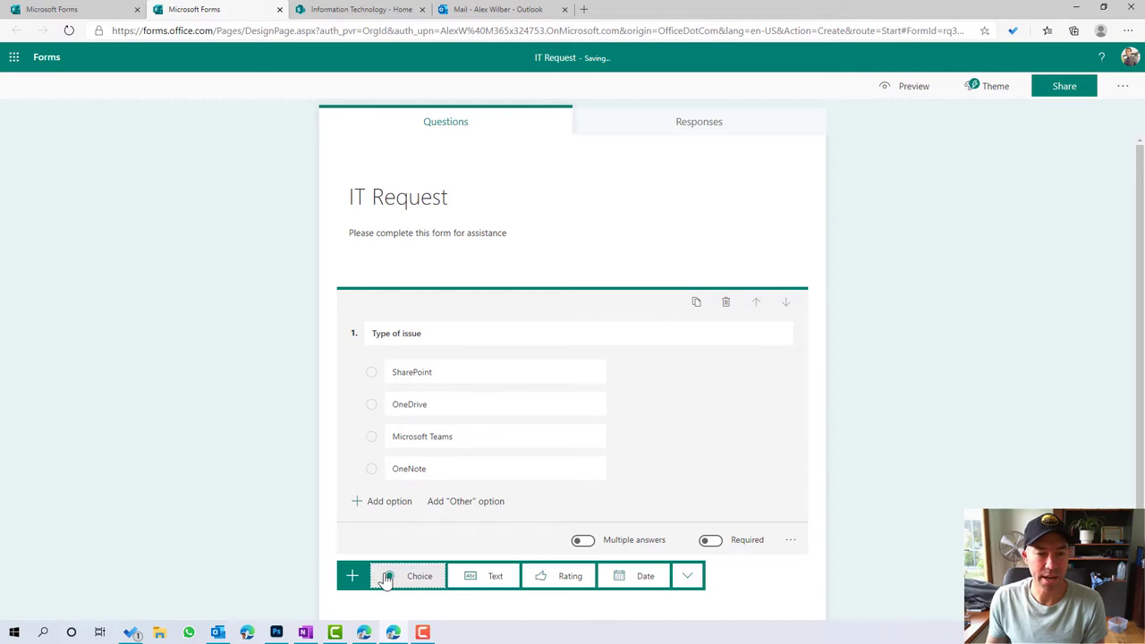
{"action": "left_click", "coordinate": [469, 577]}
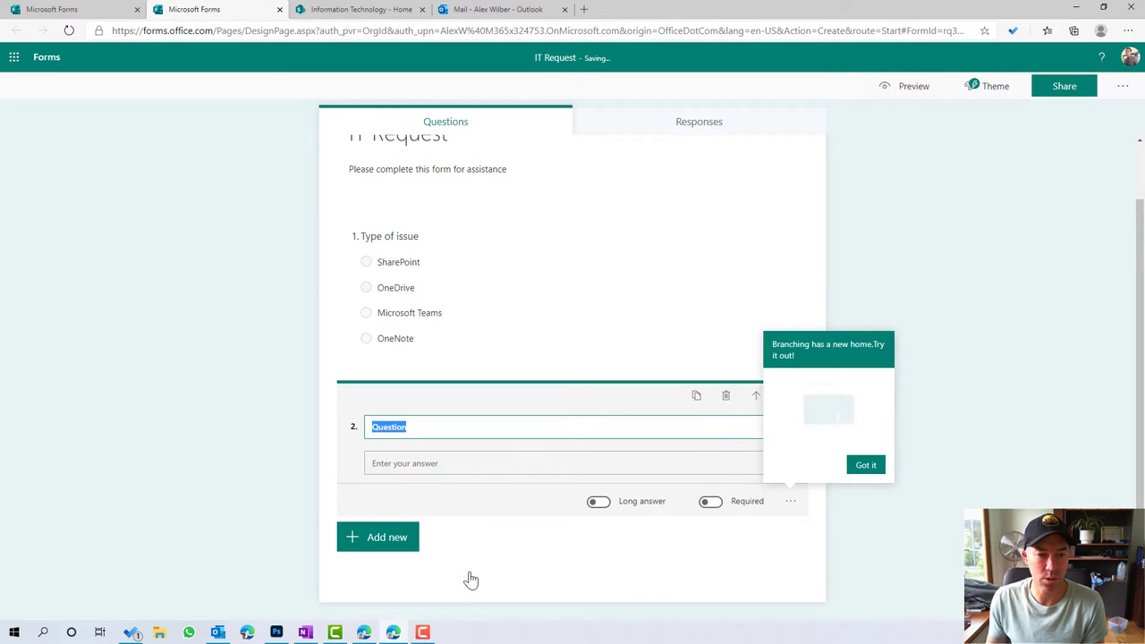
{"action": "left_click", "coordinate": [599, 503]}
{"action": "left_click", "coordinate": [405, 410]}
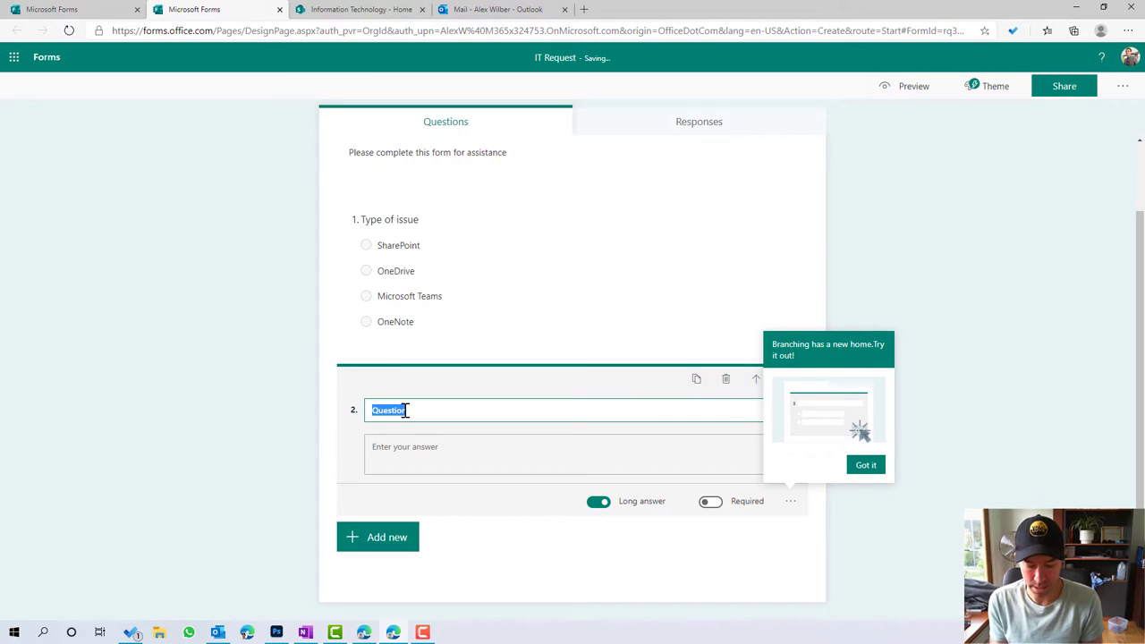
{"action": "type", "text": "Please pro"}
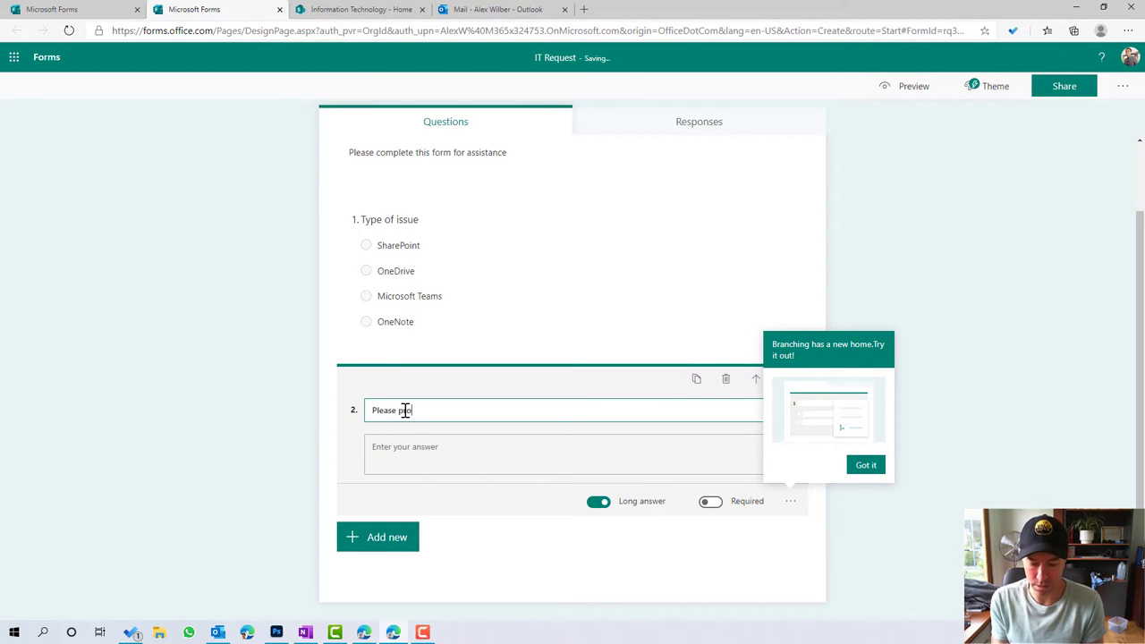
{"action": "type", "text": "vide a detail"}
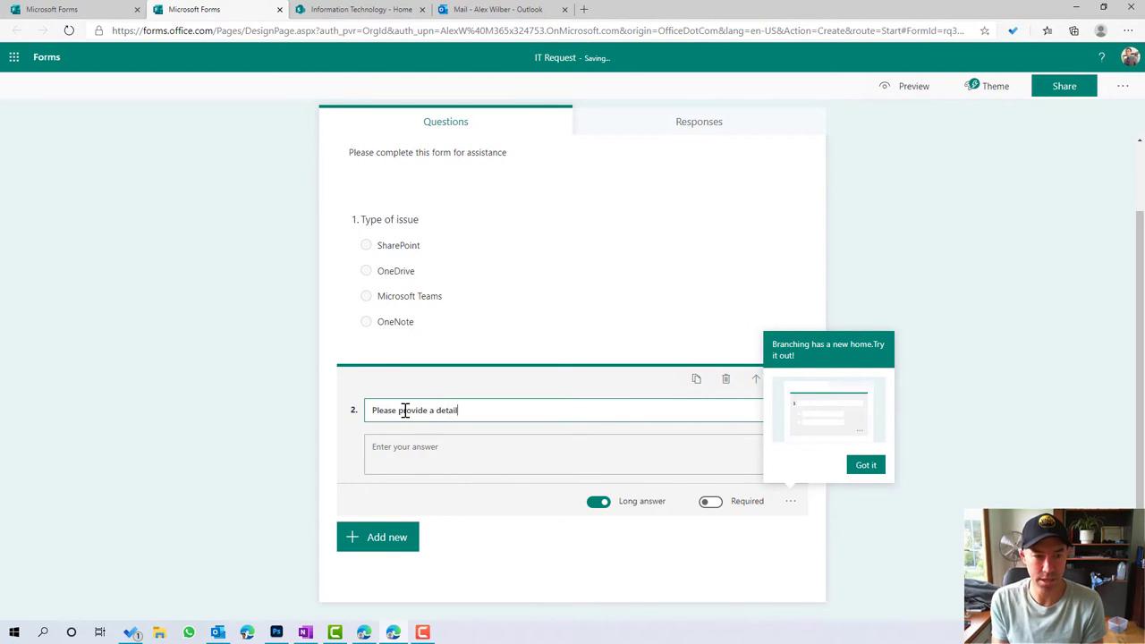
{"action": "type", "text": "ed "}
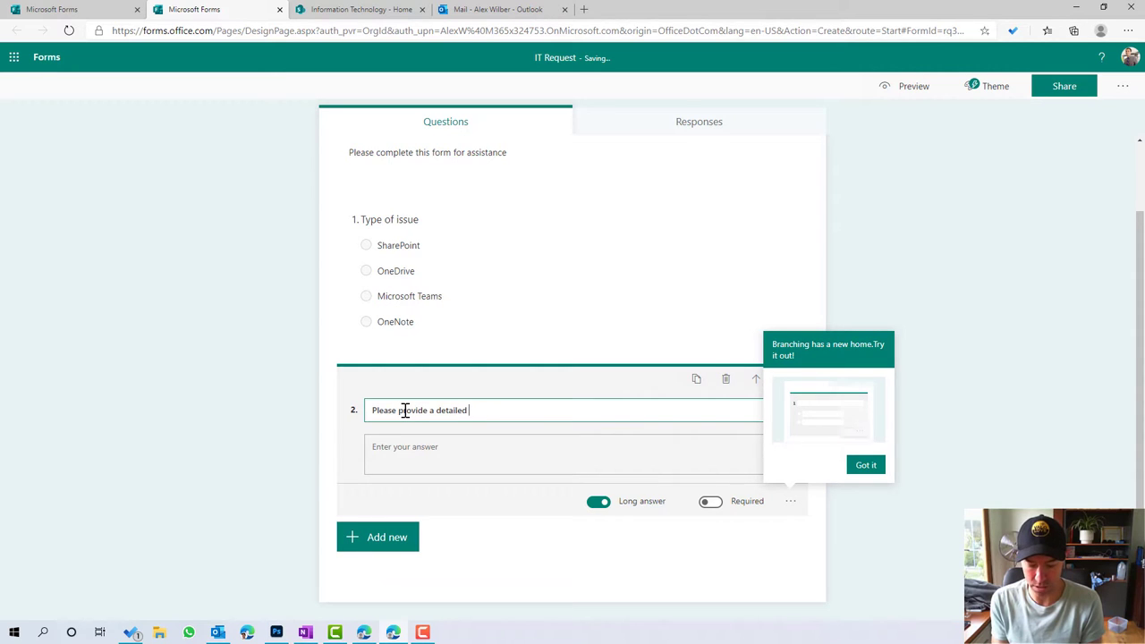
{"action": "type", "text": "description of the issue"}
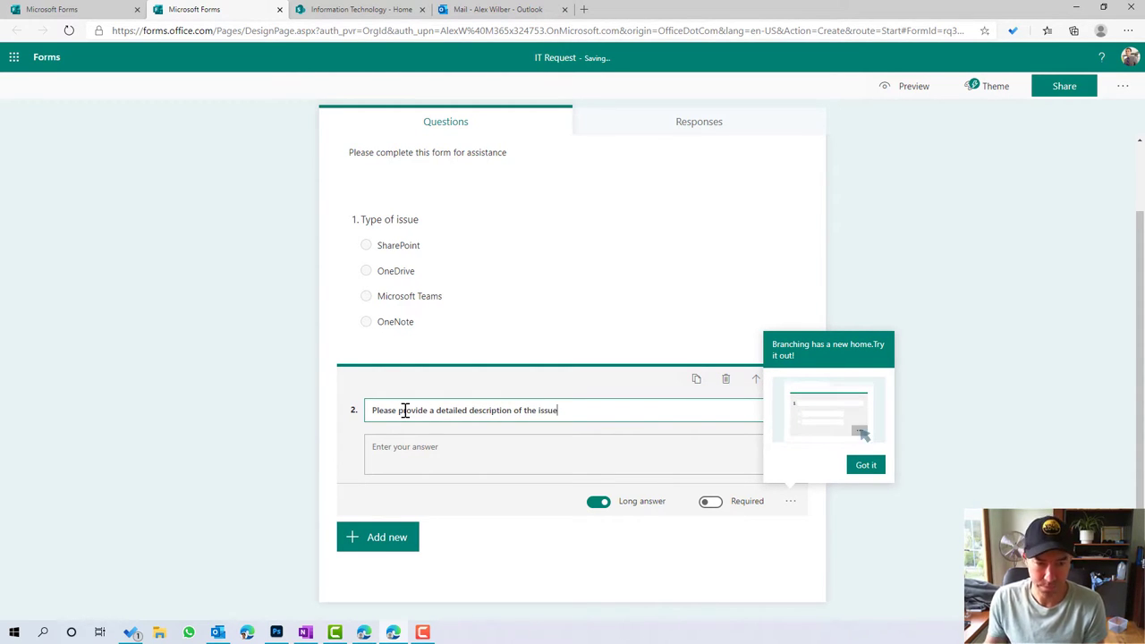
{"action": "left_click", "coordinate": [867, 466]}
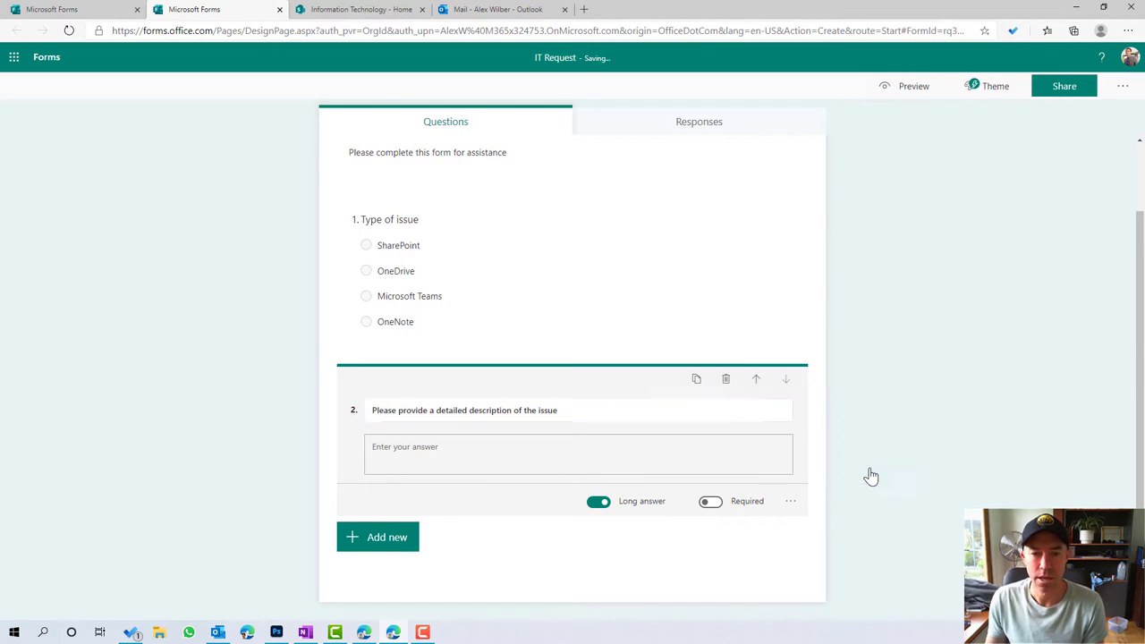
{"action": "left_click", "coordinate": [914, 464]}
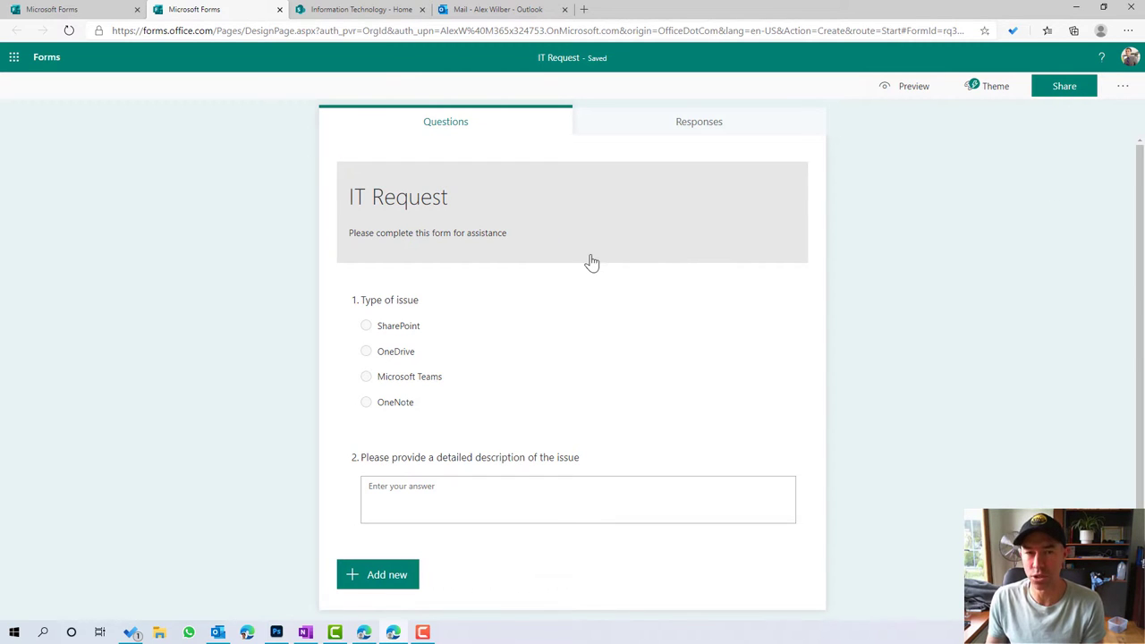
Switch to SharePoint, add a Microsoft Forms web part above Quick links on the Information Technology home page, and open its existing-form settings.
{"action": "left_click", "coordinate": [355, 13]}
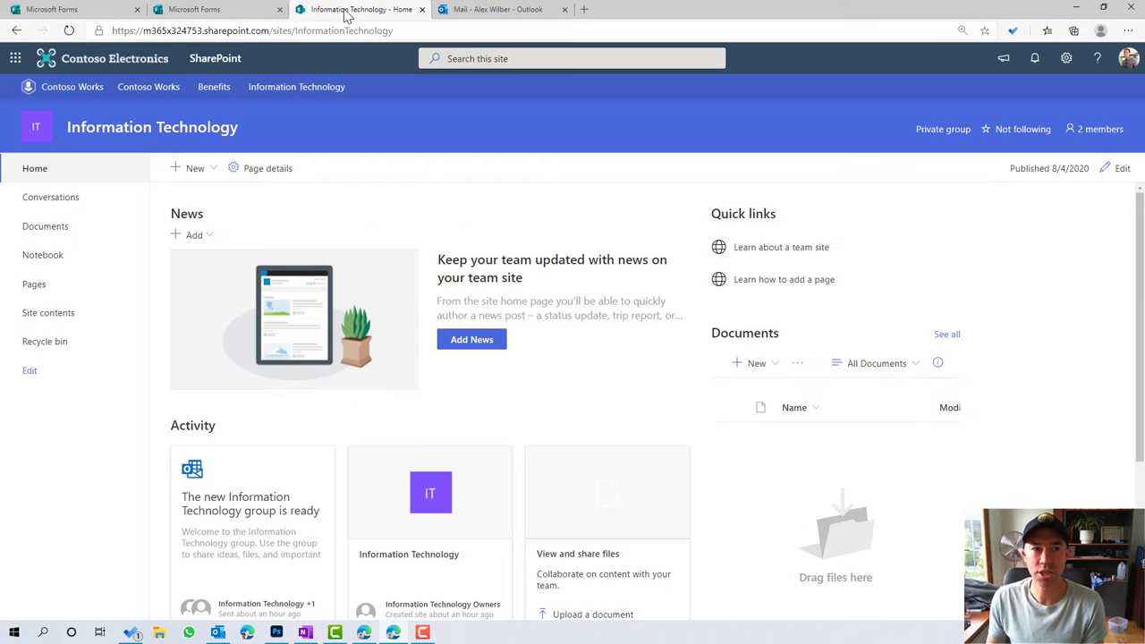
{"action": "left_click", "coordinate": [1114, 170]}
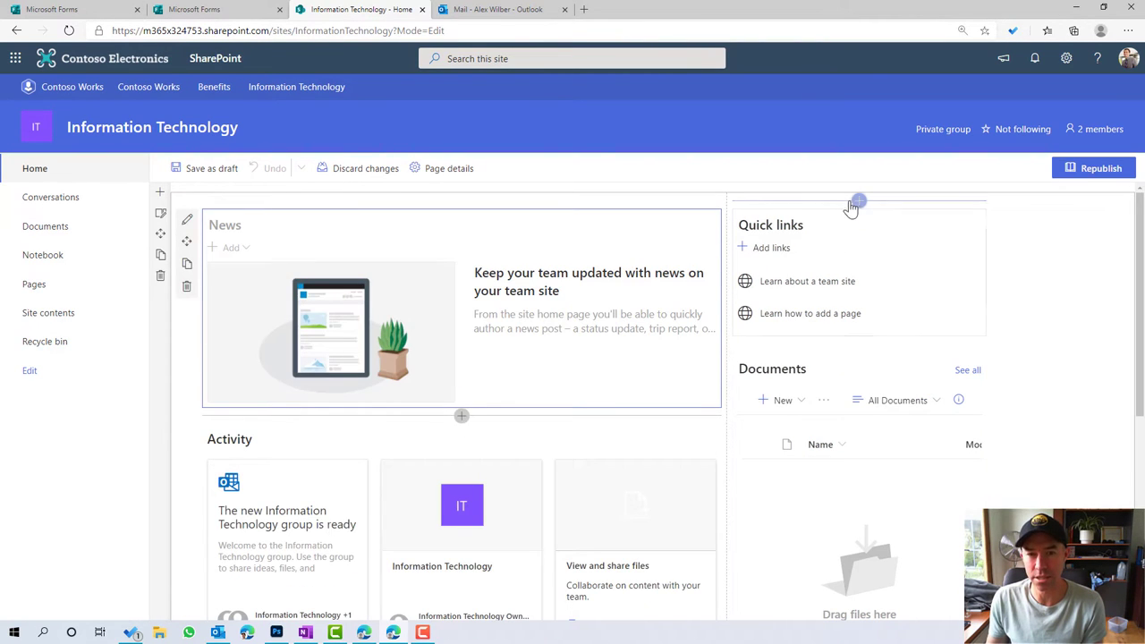
{"action": "left_click", "coordinate": [858, 201]}
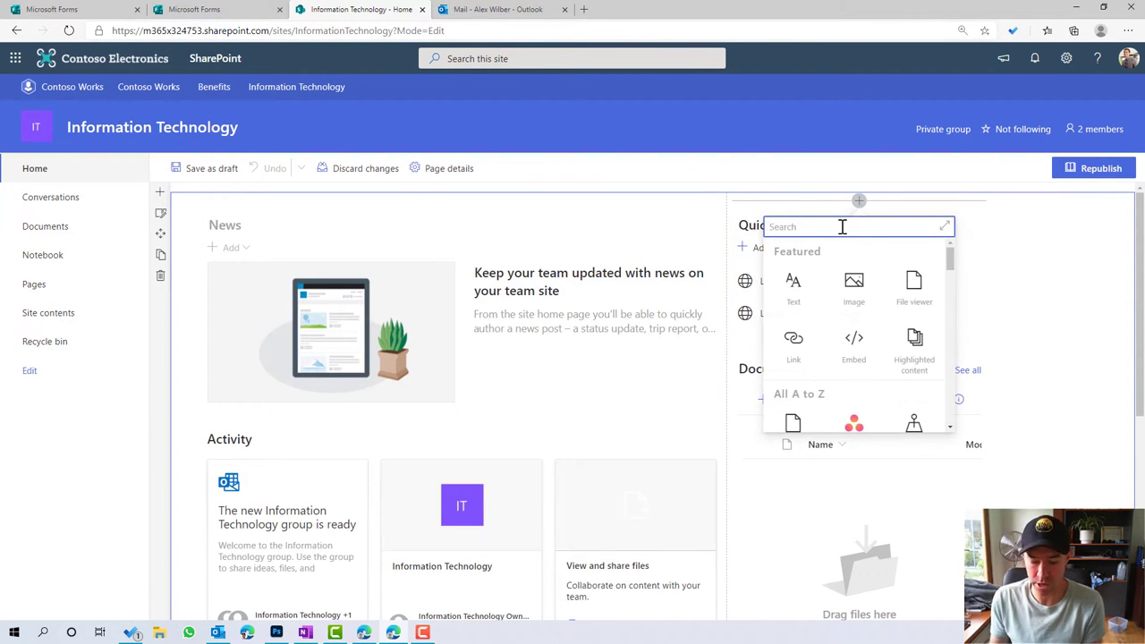
{"action": "type", "text": "form"}
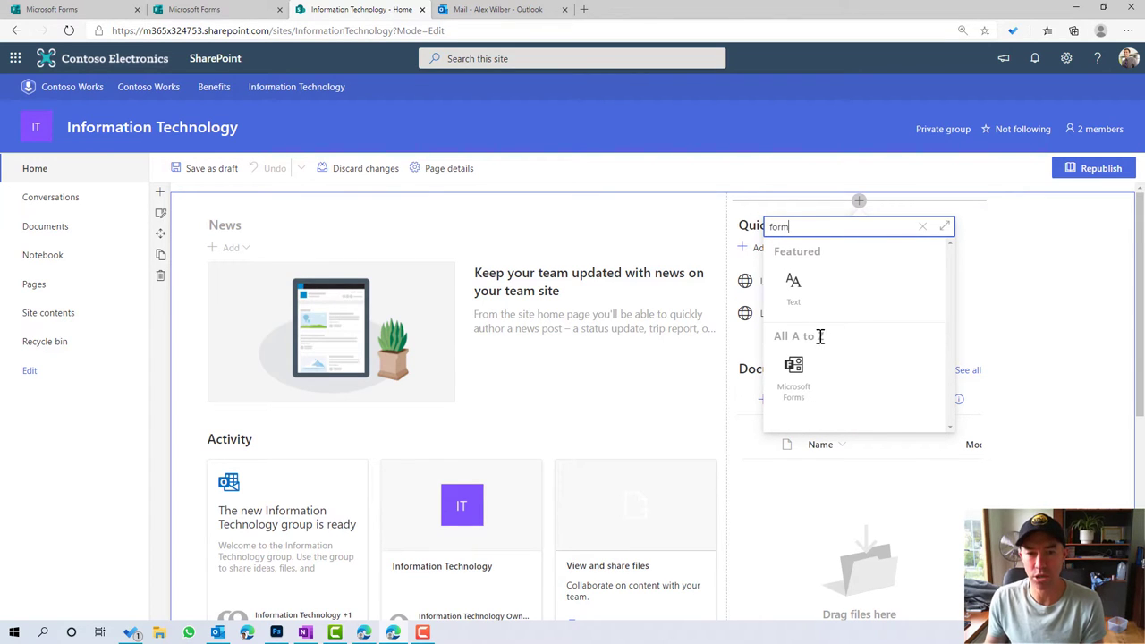
{"action": "left_click", "coordinate": [795, 392]}
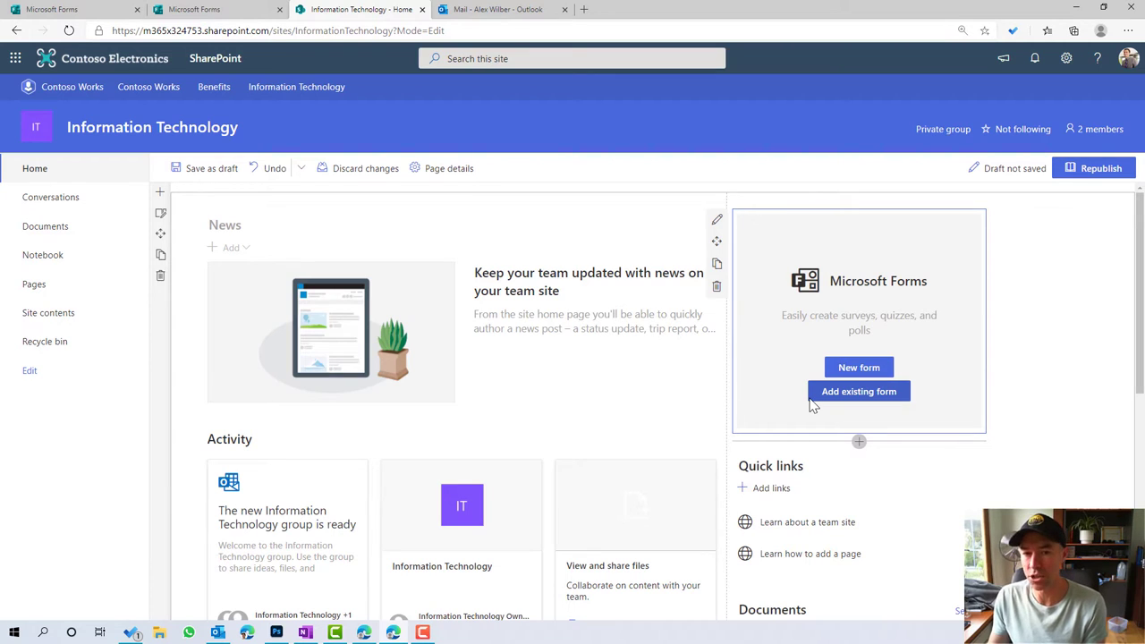
{"action": "left_click", "coordinate": [852, 397]}
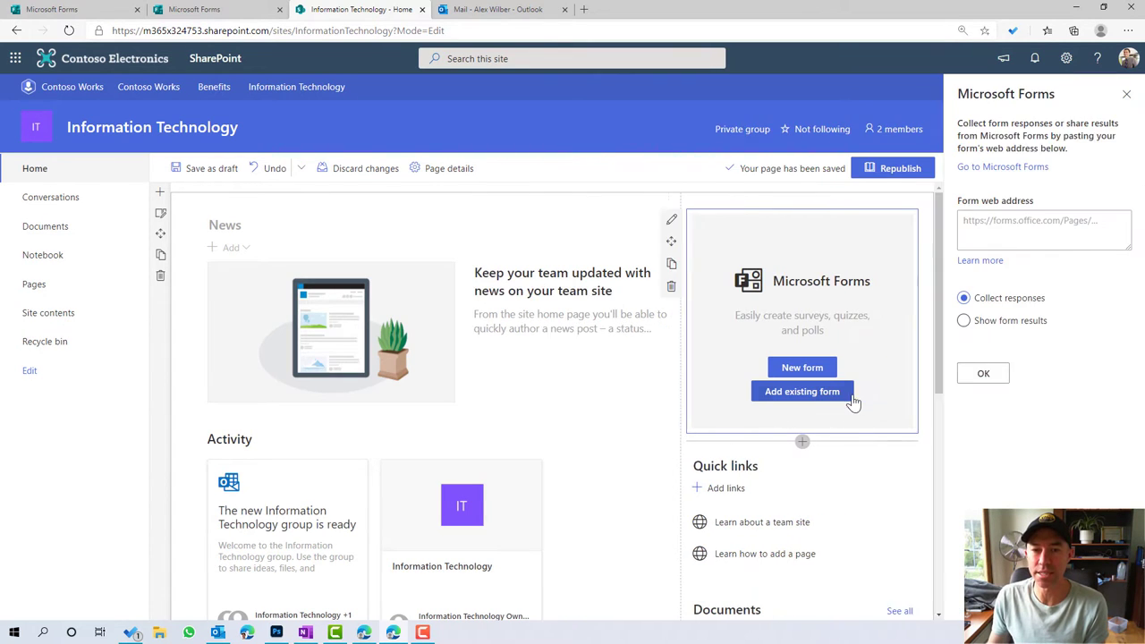
{"action": "left_click", "coordinate": [972, 226]}
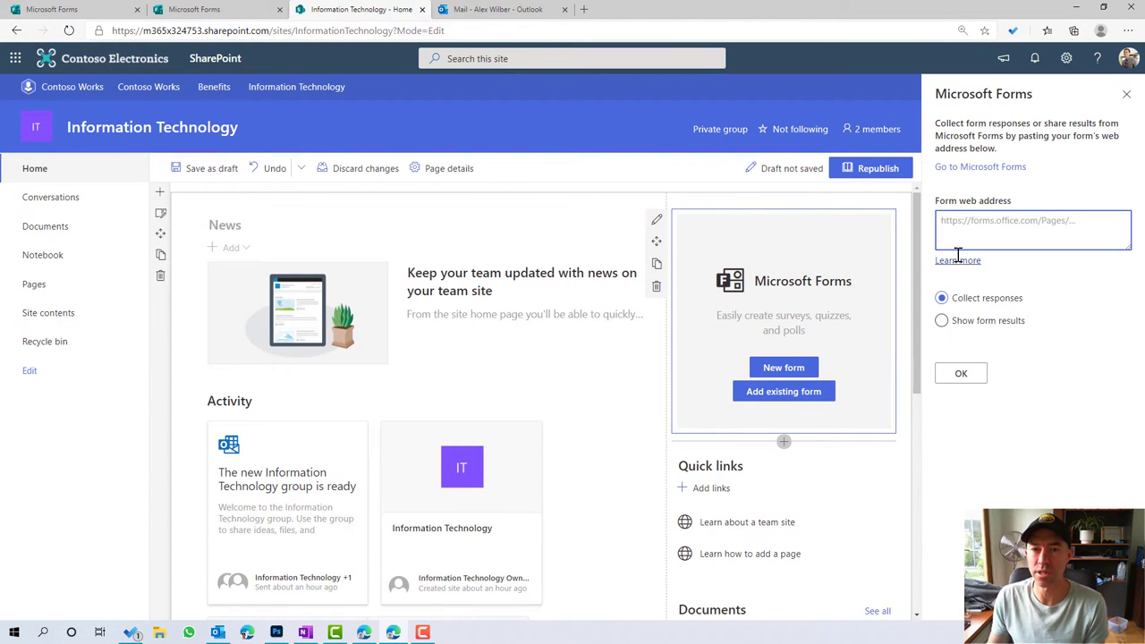
Switch back to Microsoft Forms and copy the IT Request form's response link for people in the organization.
{"action": "left_click", "coordinate": [211, 16]}
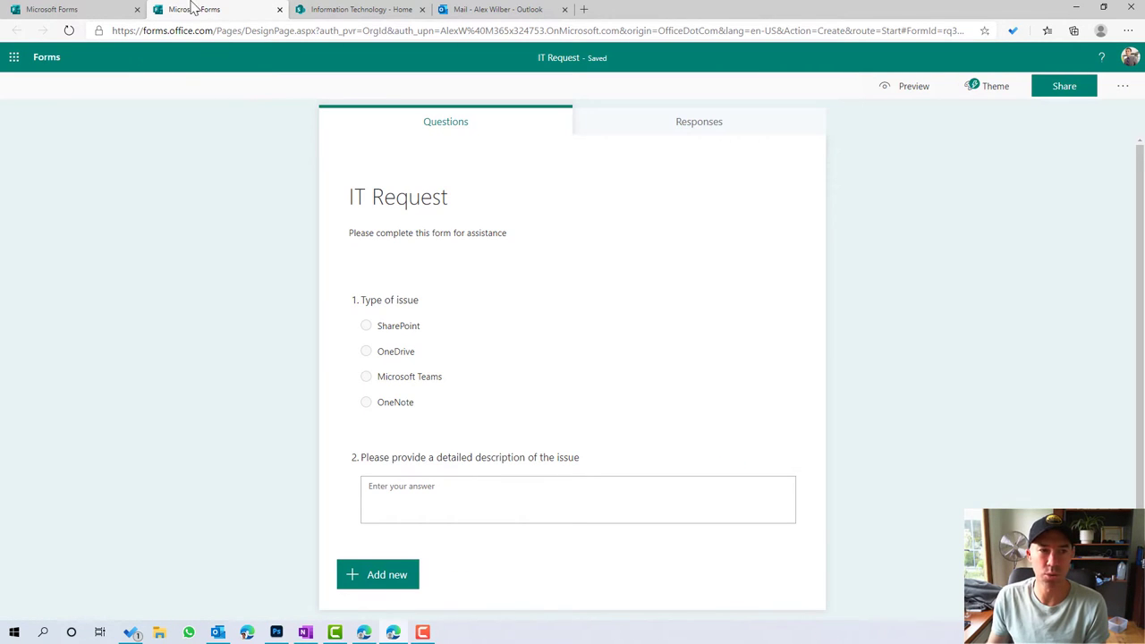
{"action": "left_click", "coordinate": [1063, 90]}
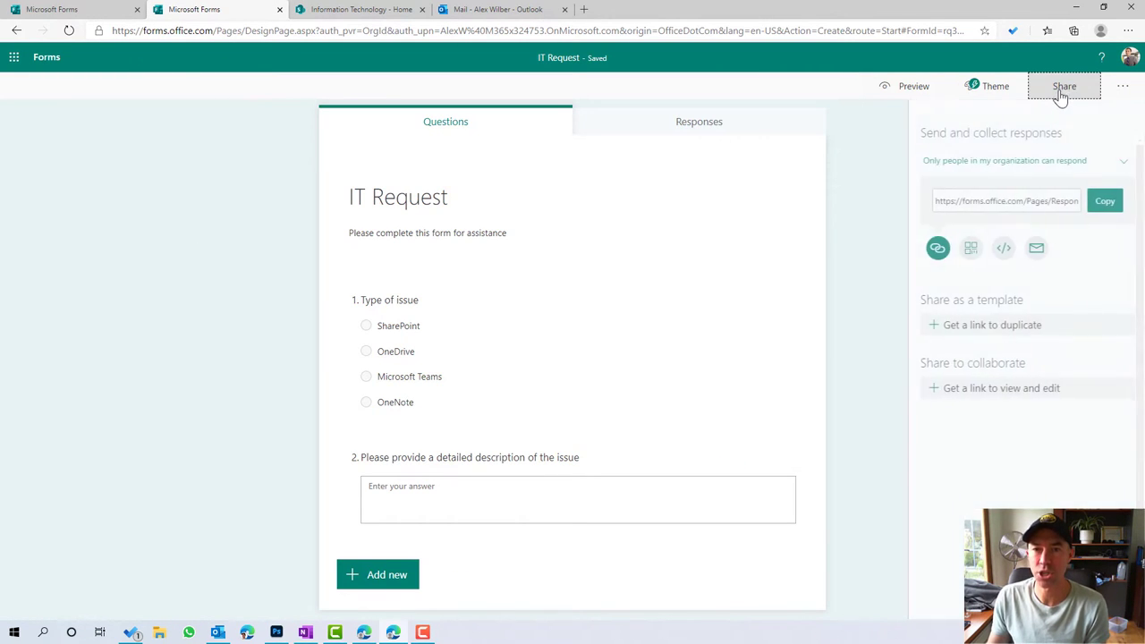
{"action": "left_click", "coordinate": [1099, 202]}
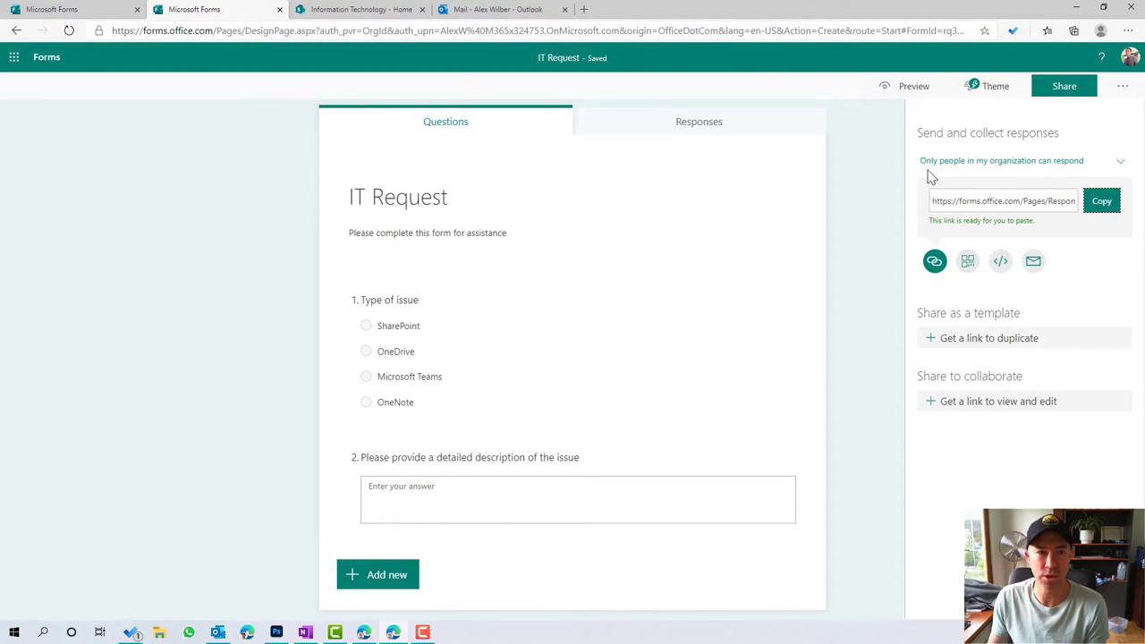
Return to the SharePoint page and connect the web part to the copied form address, set to collect responses.
{"action": "left_click", "coordinate": [361, 10]}
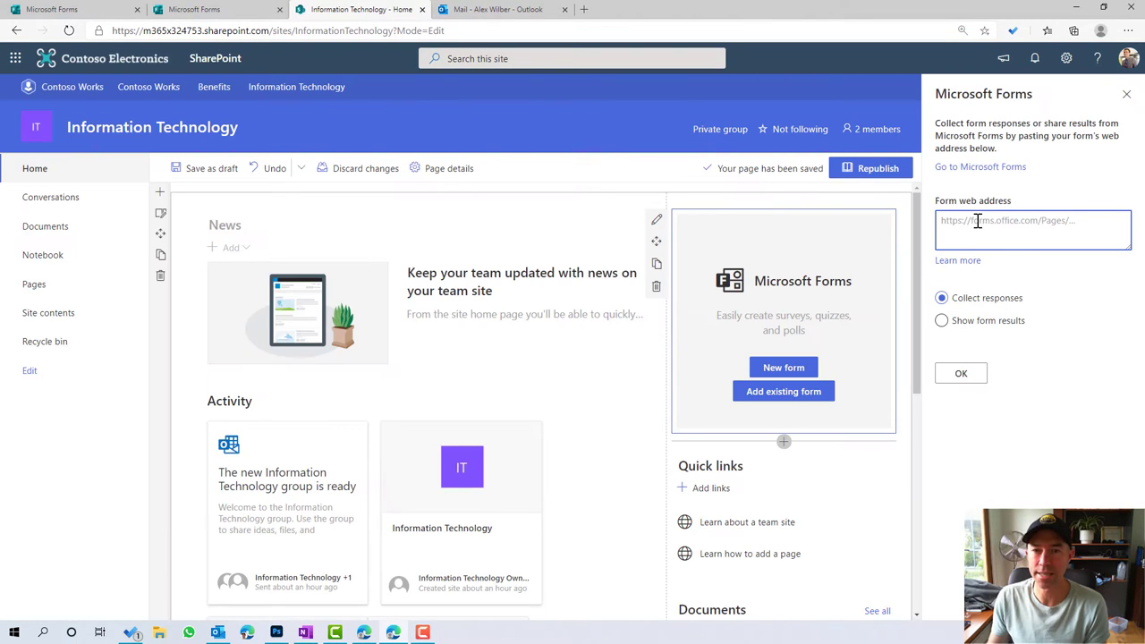
{"action": "type", "text": "https://forms.office.com/Pages/ResponsePage.aspx?id=rq5Qgcada0S-m7rVM8BepeBNrAQfufZLounA8qrEXYRUNTBlUzc1WEJQVDFaMjRGNEdaOTNWVjVUMS4u"}
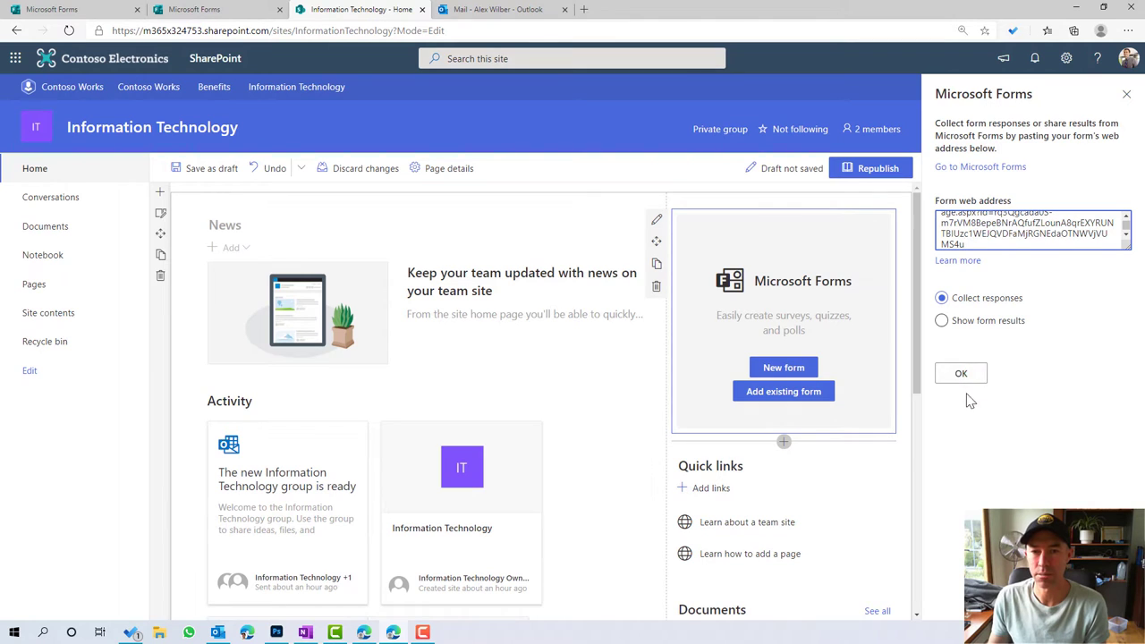
{"action": "left_click", "coordinate": [956, 376]}
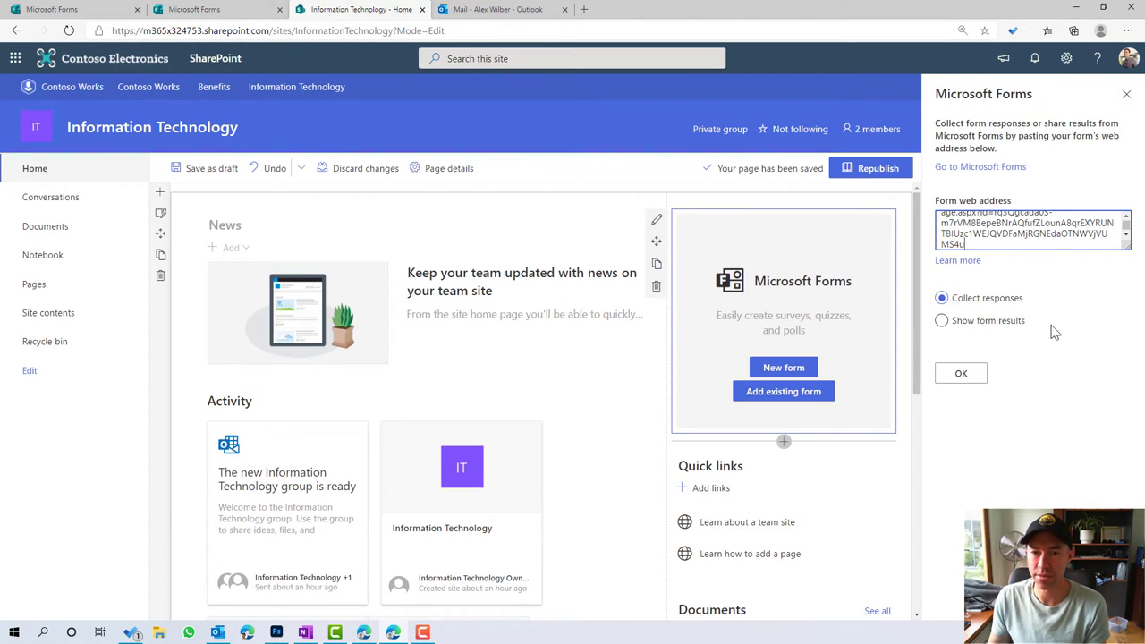
{"action": "left_click", "coordinate": [964, 374]}
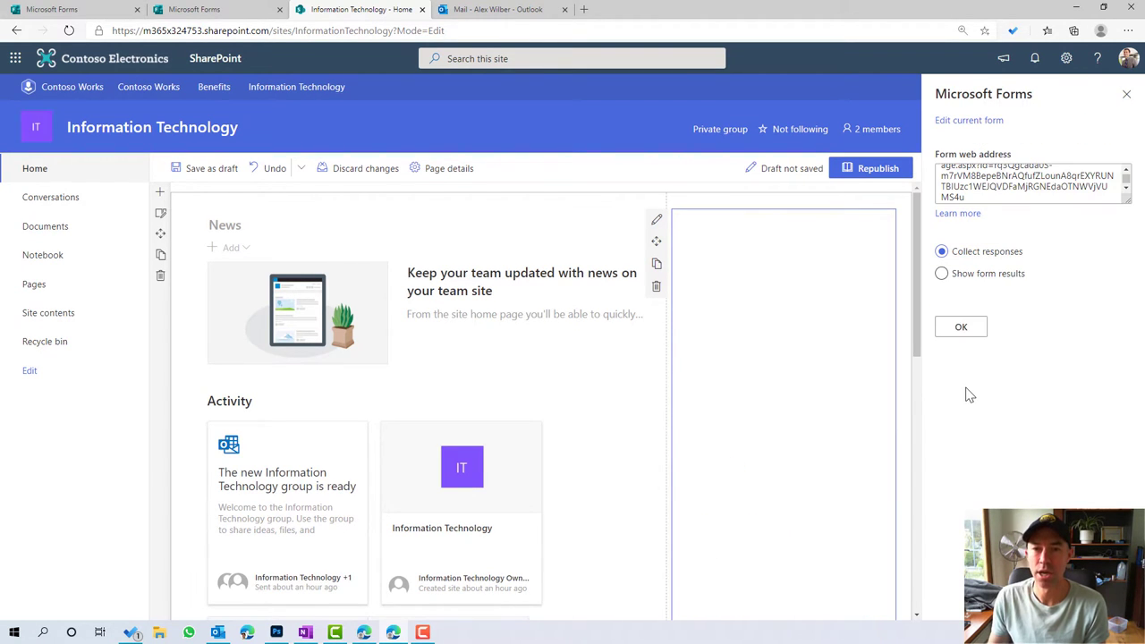
Finish configuring the Microsoft Forms web part and republish the Information Technology home page.
{"action": "left_click", "coordinate": [1126, 95]}
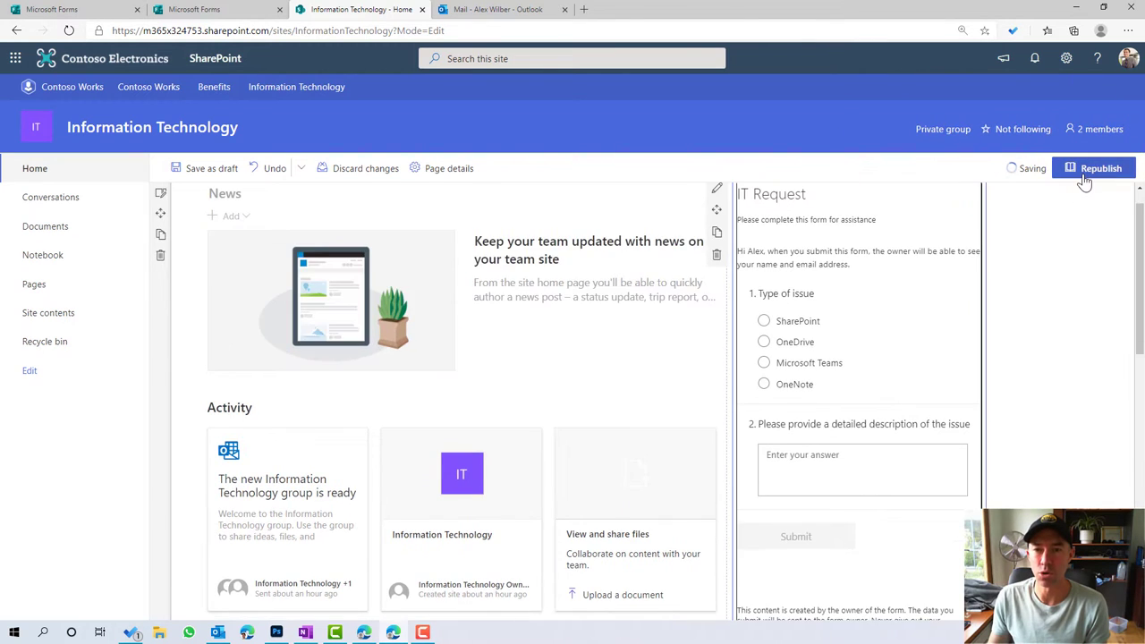
{"action": "left_click", "coordinate": [1085, 174]}
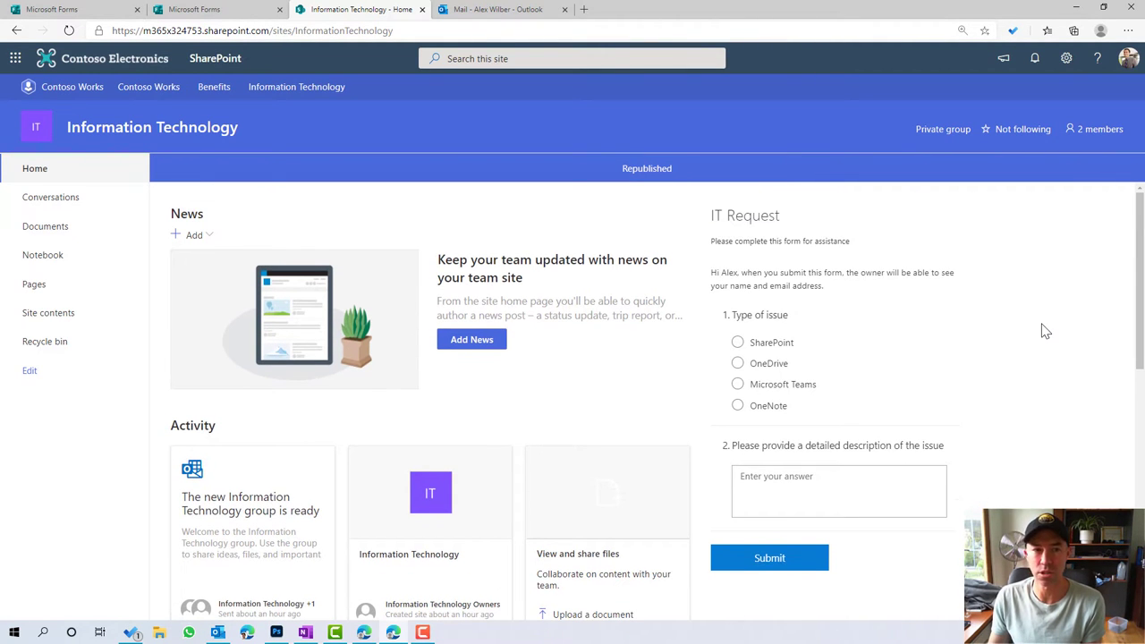
Switch to Microsoft Forms and enable email notification of each response in the IT Request form's settings.
{"action": "left_click", "coordinate": [212, 10]}
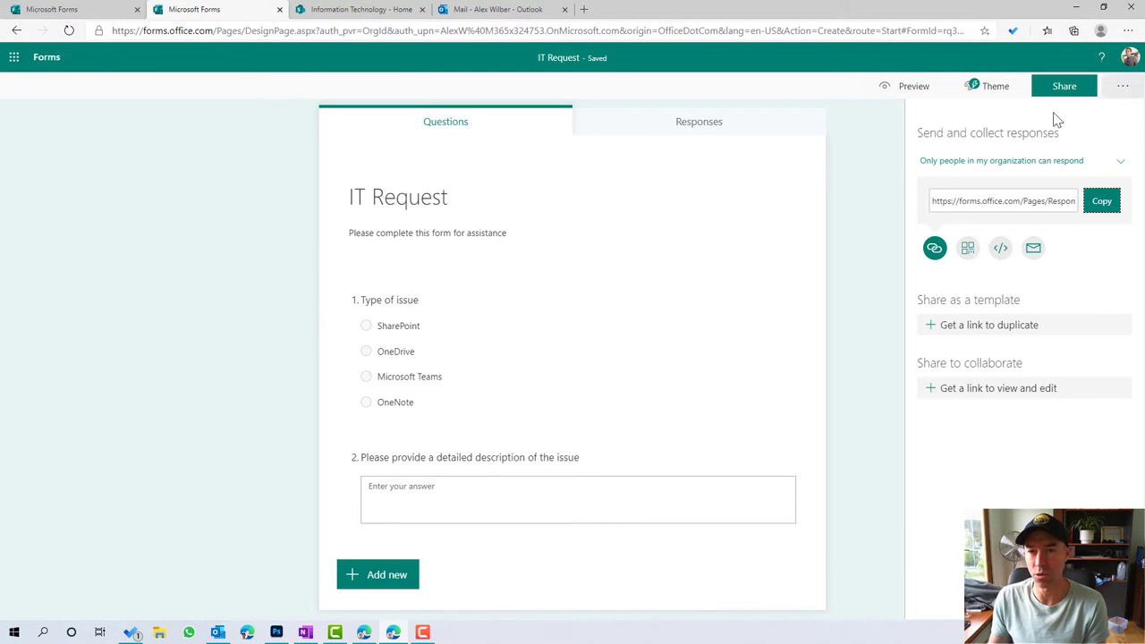
{"action": "left_click", "coordinate": [883, 176]}
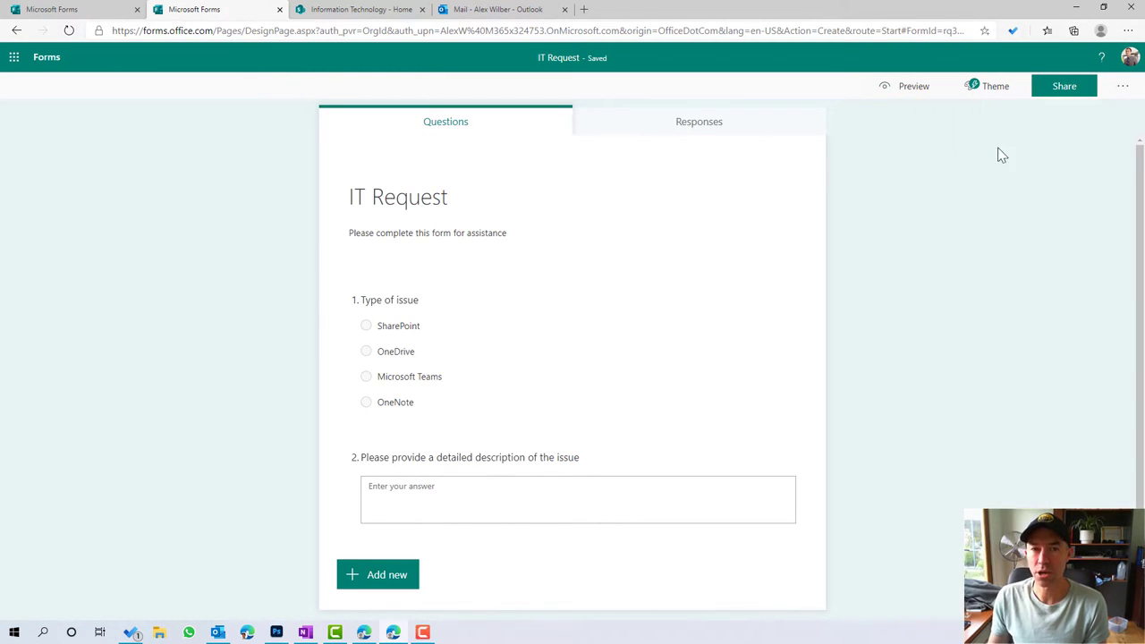
{"action": "left_click", "coordinate": [1123, 87]}
{"action": "left_click", "coordinate": [1038, 114]}
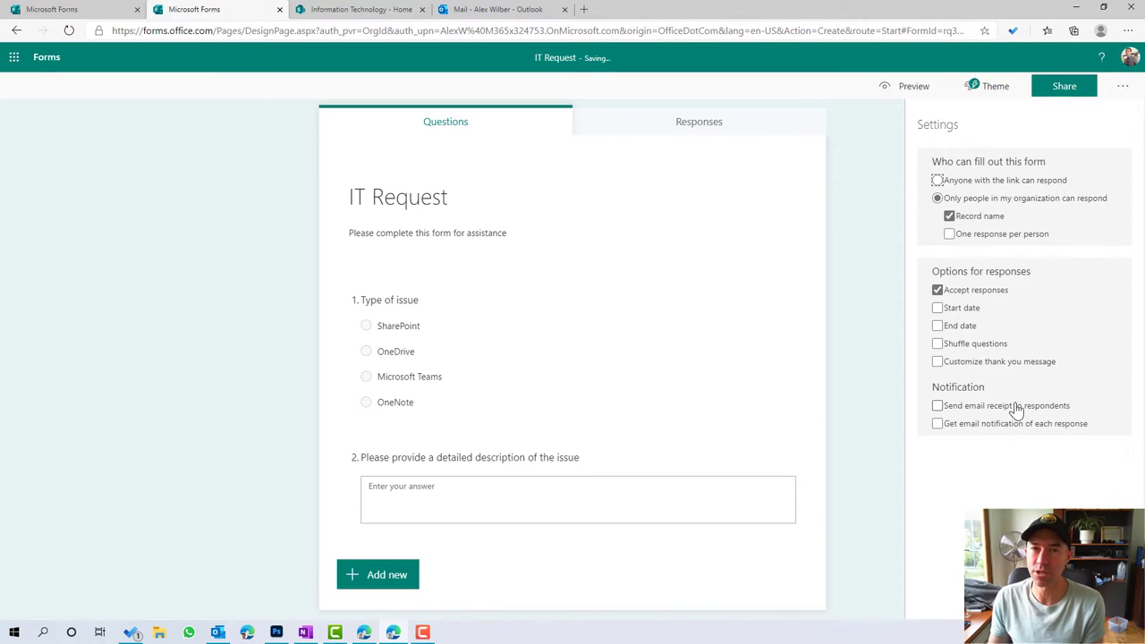
{"action": "left_click", "coordinate": [937, 426]}
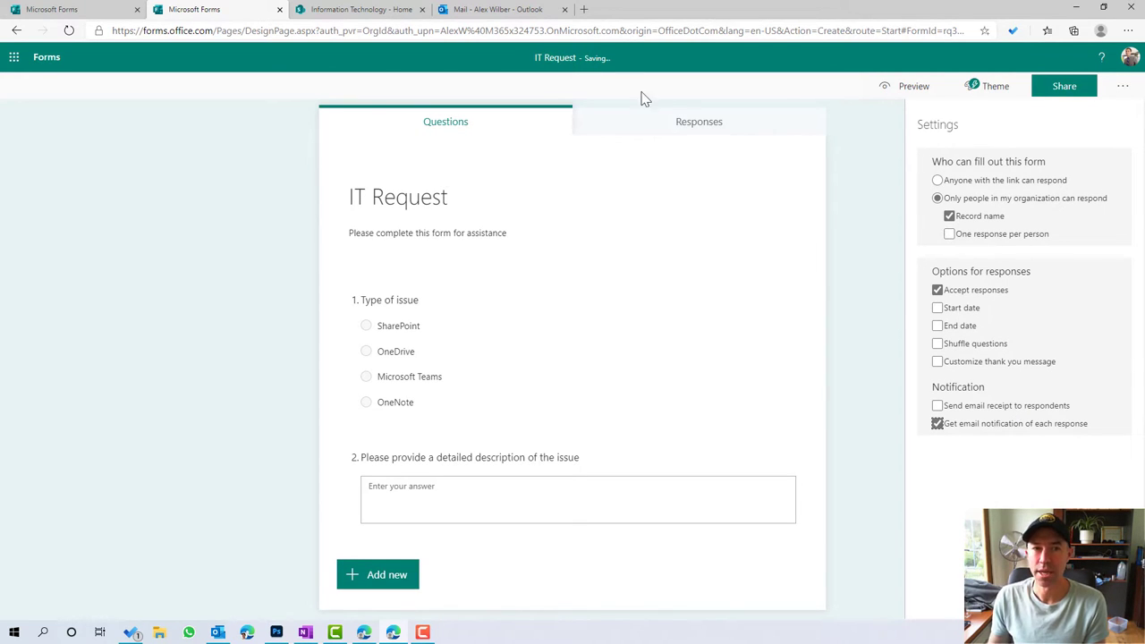
{"action": "left_click", "coordinate": [1122, 86]}
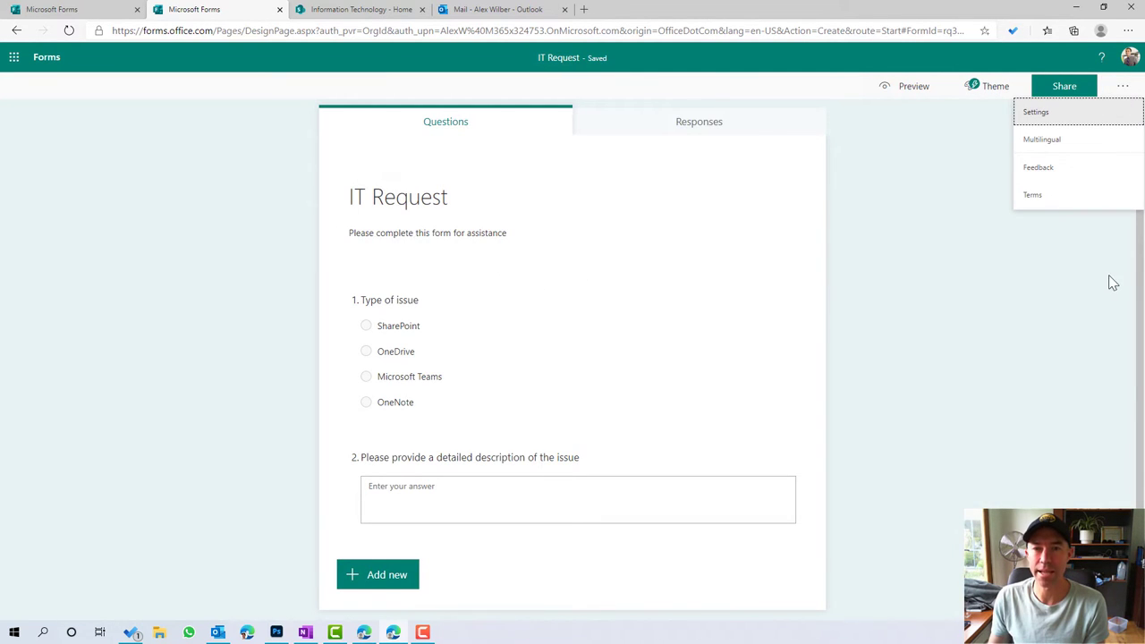
{"action": "left_click", "coordinate": [987, 332]}
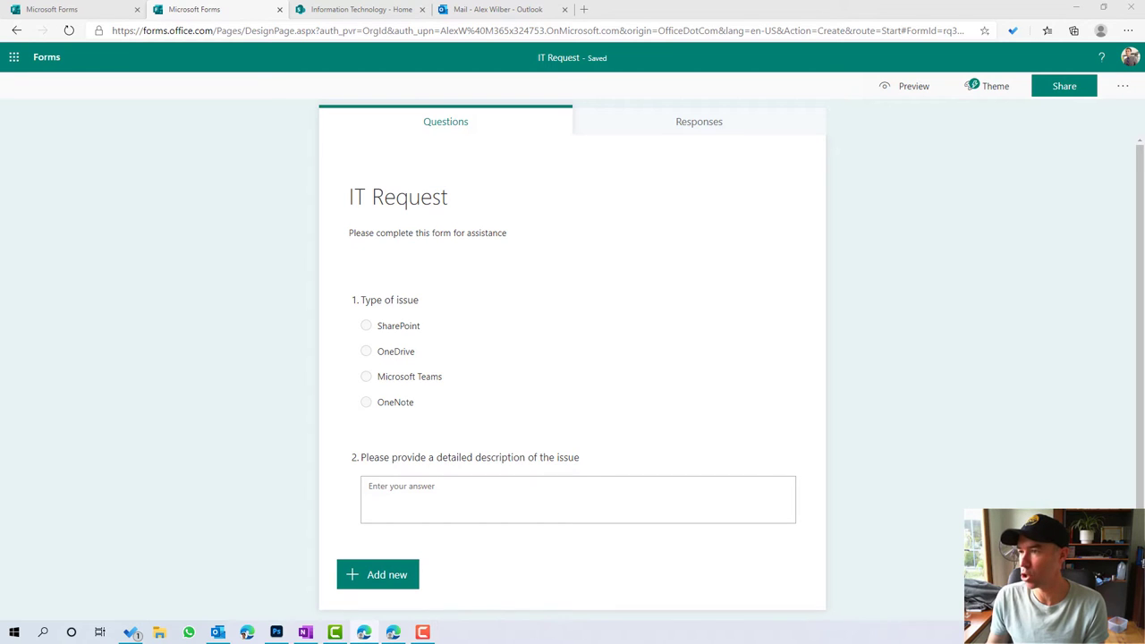
In the second user's browser window, submit the embedded IT Request form with issue type OneDrive and description "No syncing".
{"action": "left_click_drag", "start_coordinate": [1144, 57], "coordinate": [889, 57]}
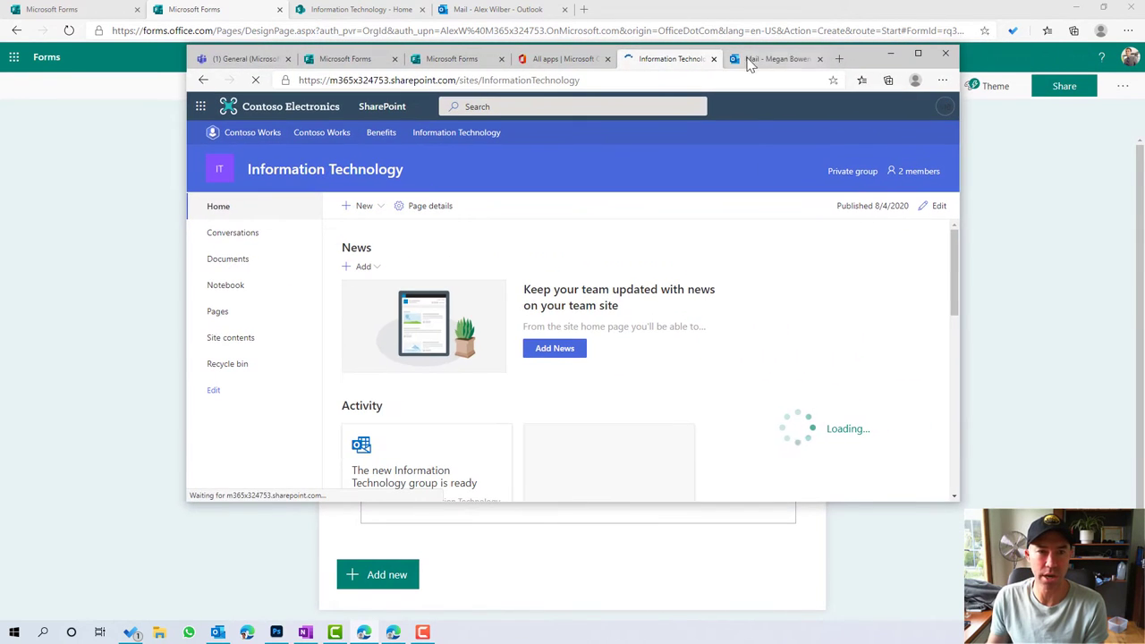
{"action": "left_click", "coordinate": [918, 54]}
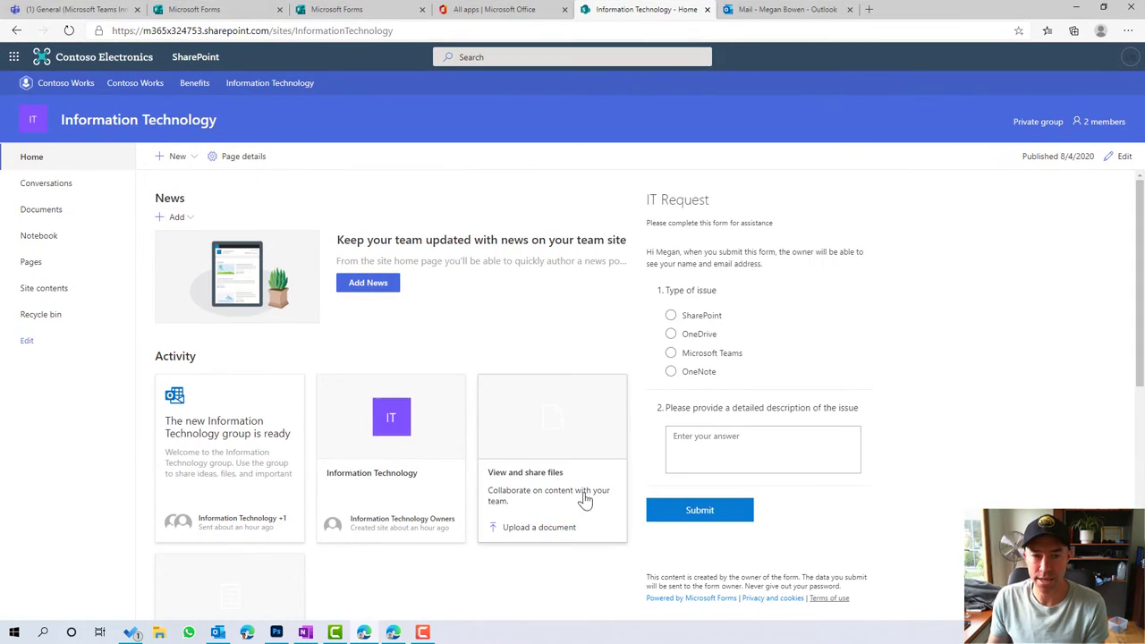
{"action": "left_click", "coordinate": [707, 317]}
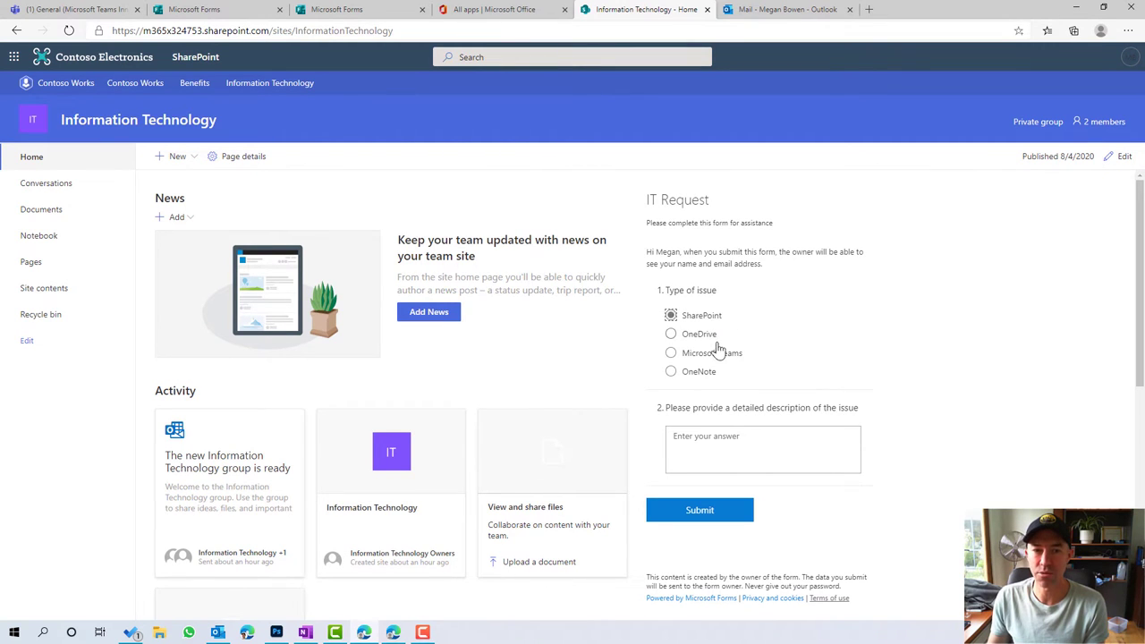
{"action": "left_click", "coordinate": [697, 334]}
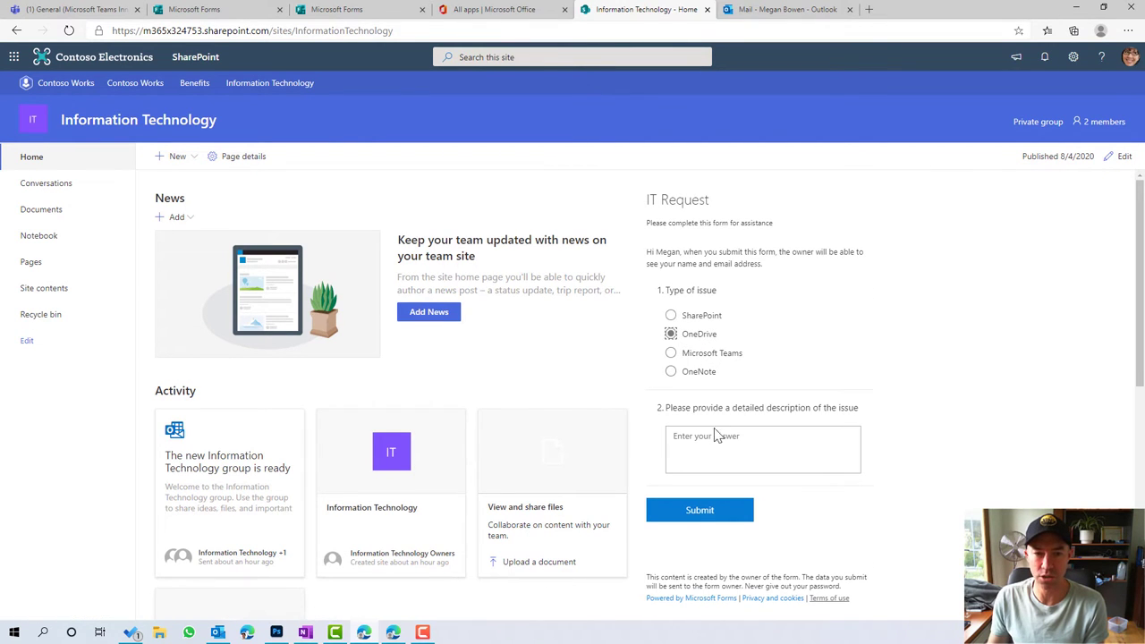
{"action": "left_click", "coordinate": [717, 437]}
{"action": "type", "text": "No syncing"}
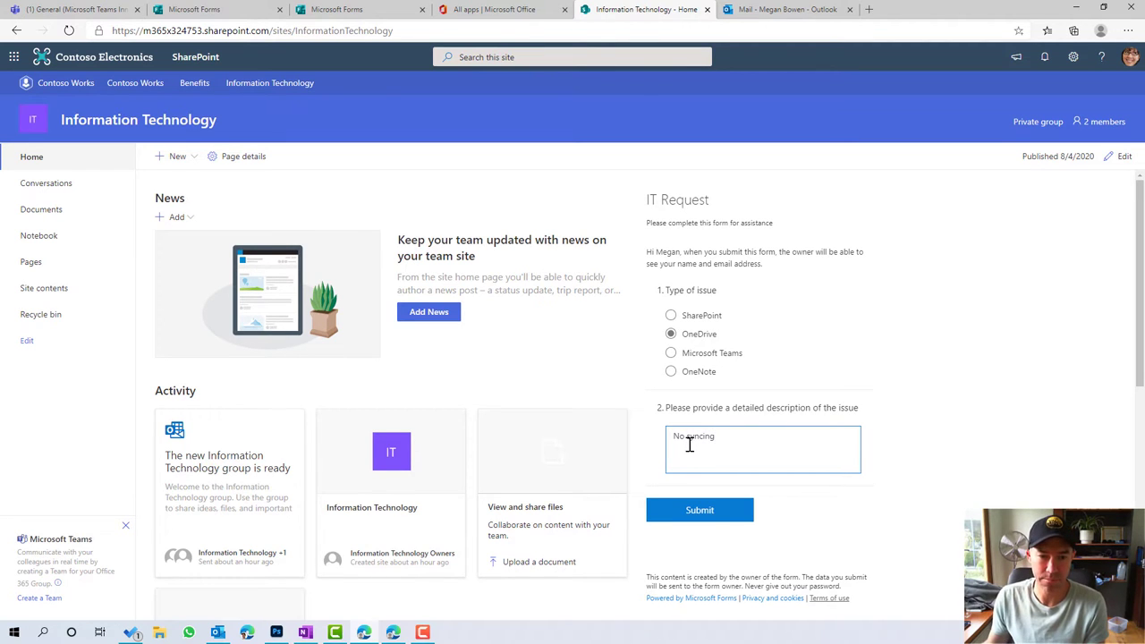
{"action": "left_click", "coordinate": [697, 507]}
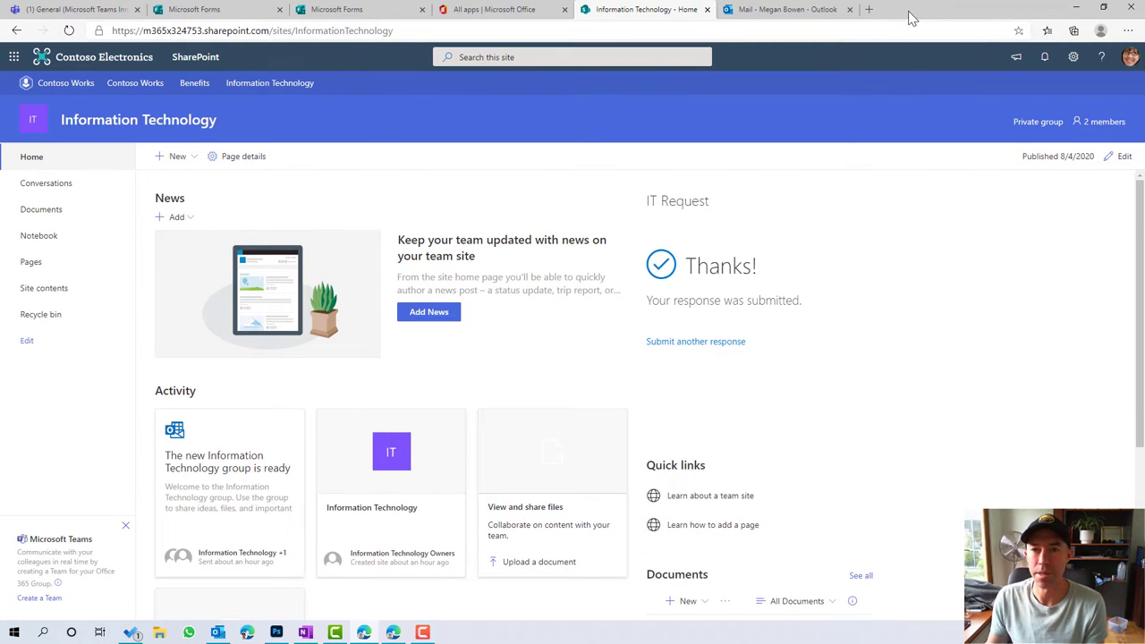
{"action": "left_click_drag", "start_coordinate": [911, 17], "coordinate": [1144, 140]}
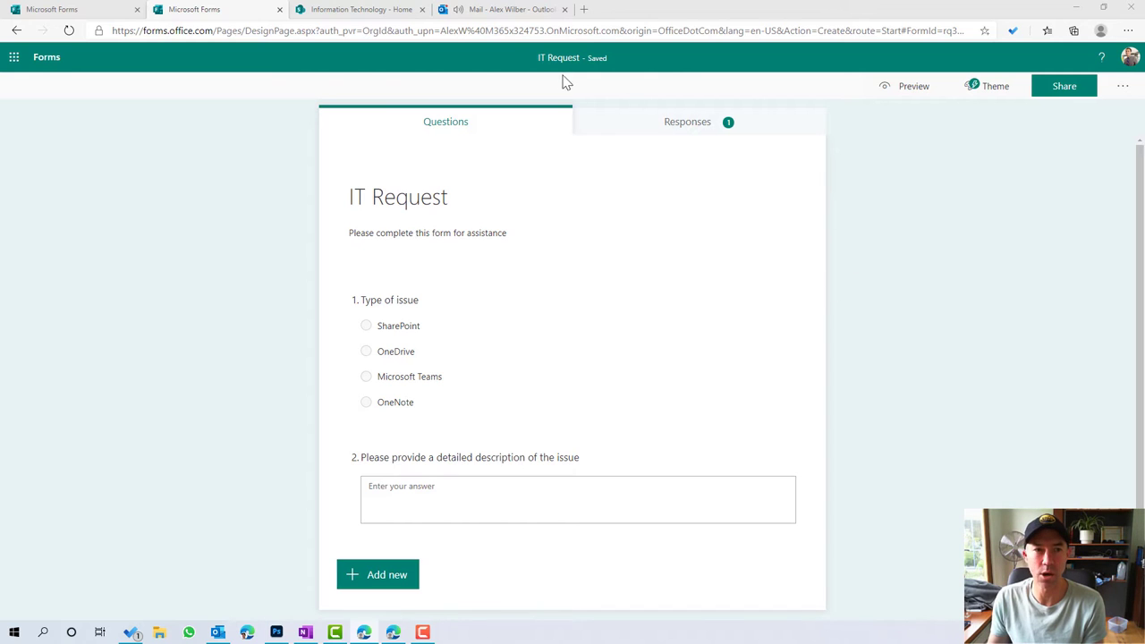
Switch to Outlook, open the new-response email for IT Request, show its blocked content, and review the linked form results.
{"action": "left_click", "coordinate": [494, 11]}
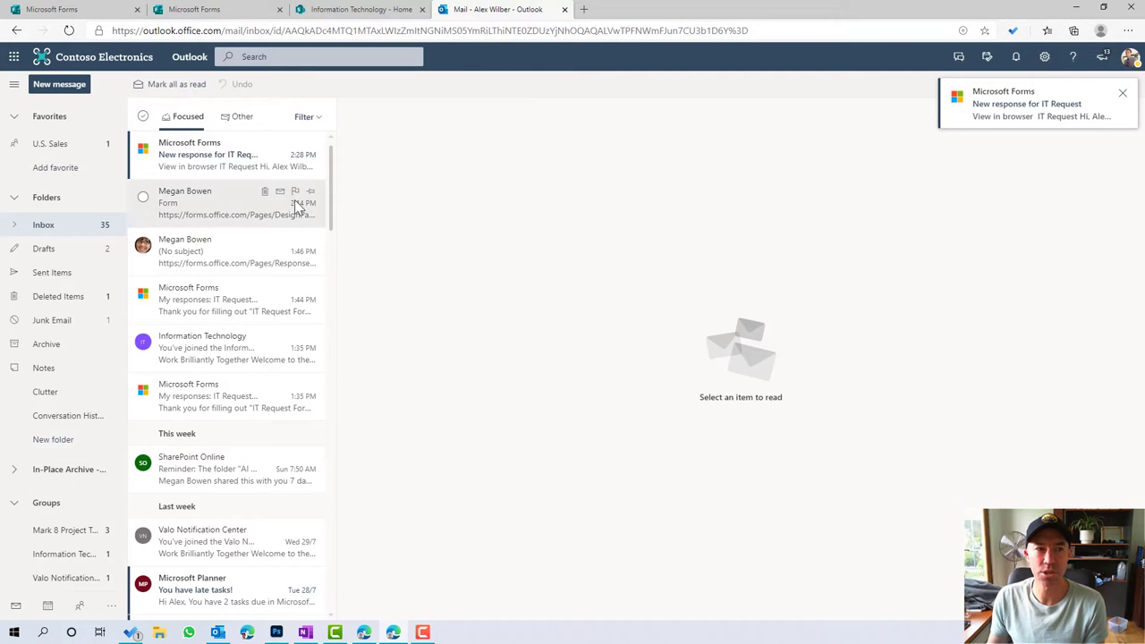
{"action": "left_click", "coordinate": [211, 156]}
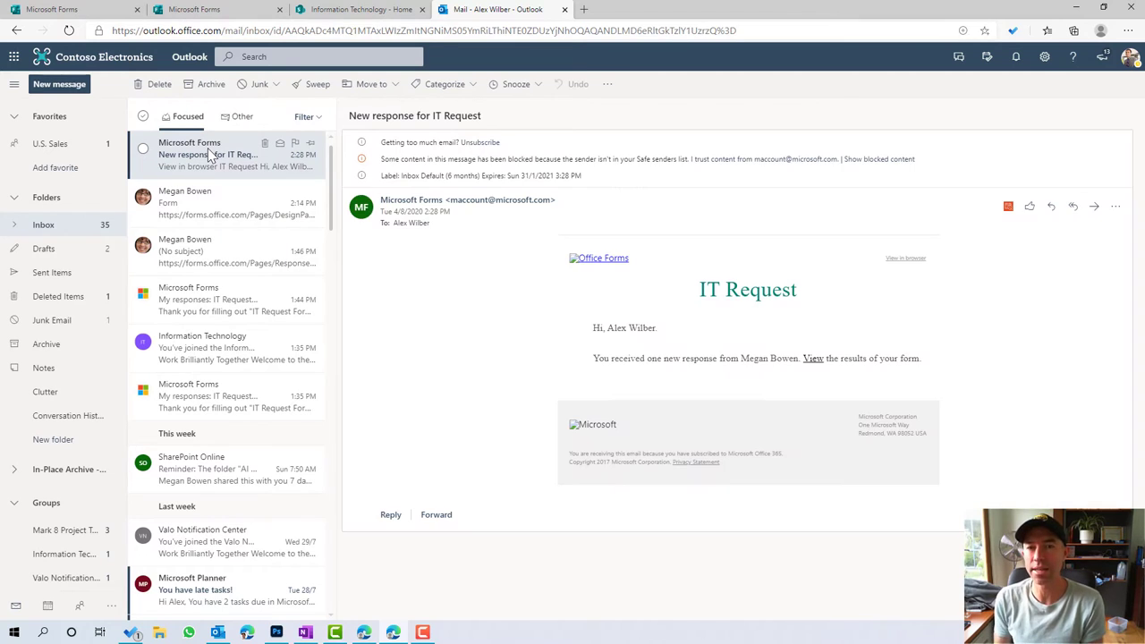
{"action": "left_click", "coordinate": [891, 159]}
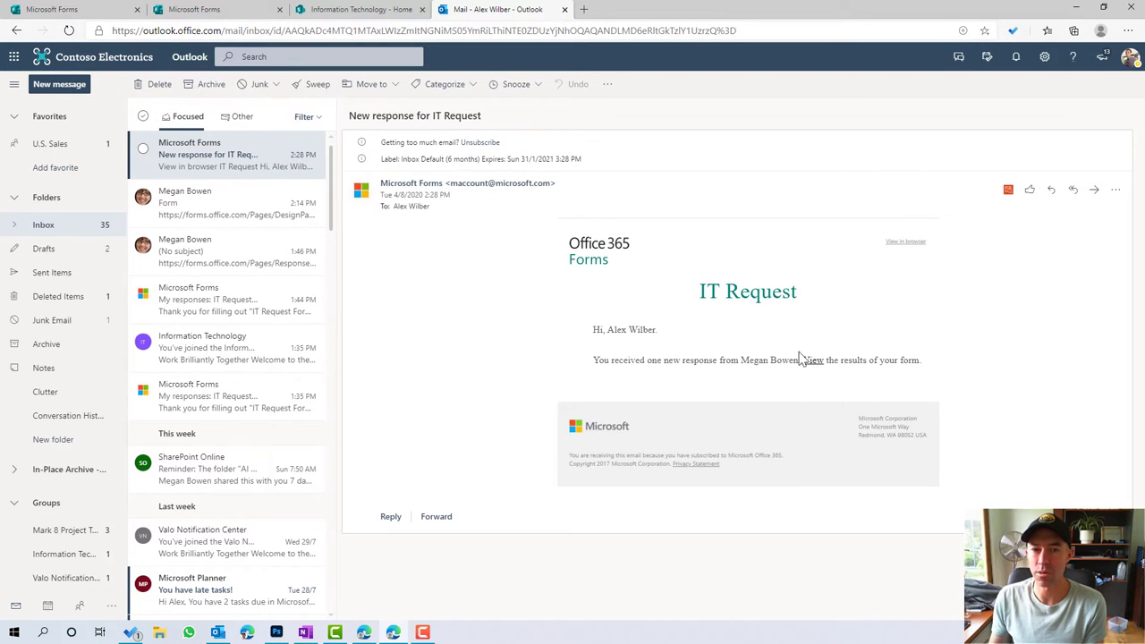
{"action": "left_click", "coordinate": [810, 363]}
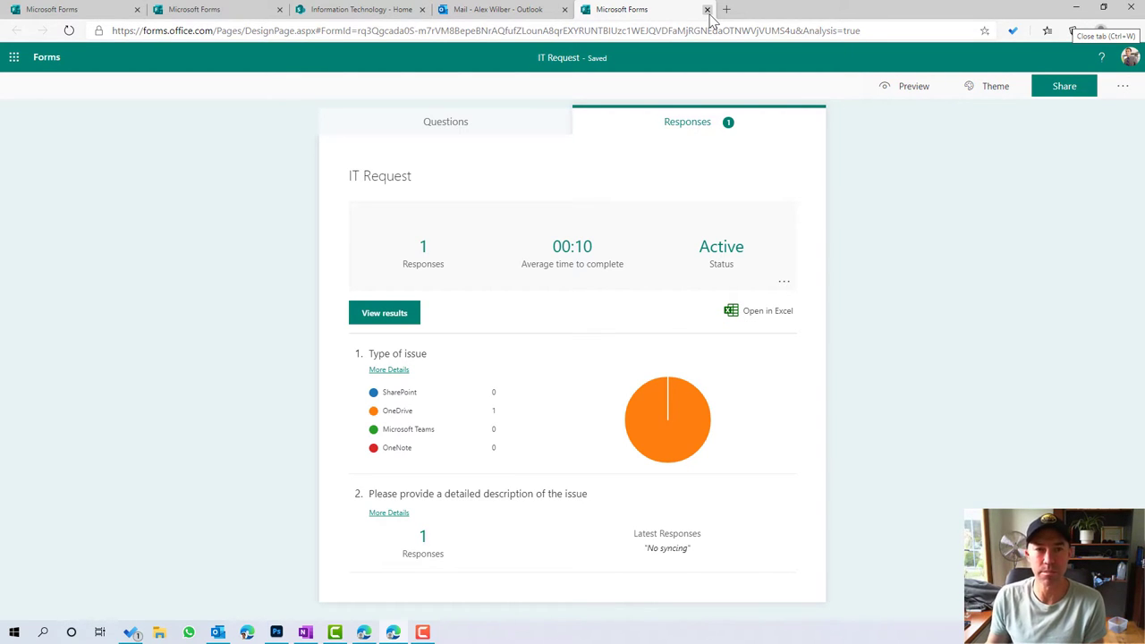
{"action": "left_click", "coordinate": [706, 10]}
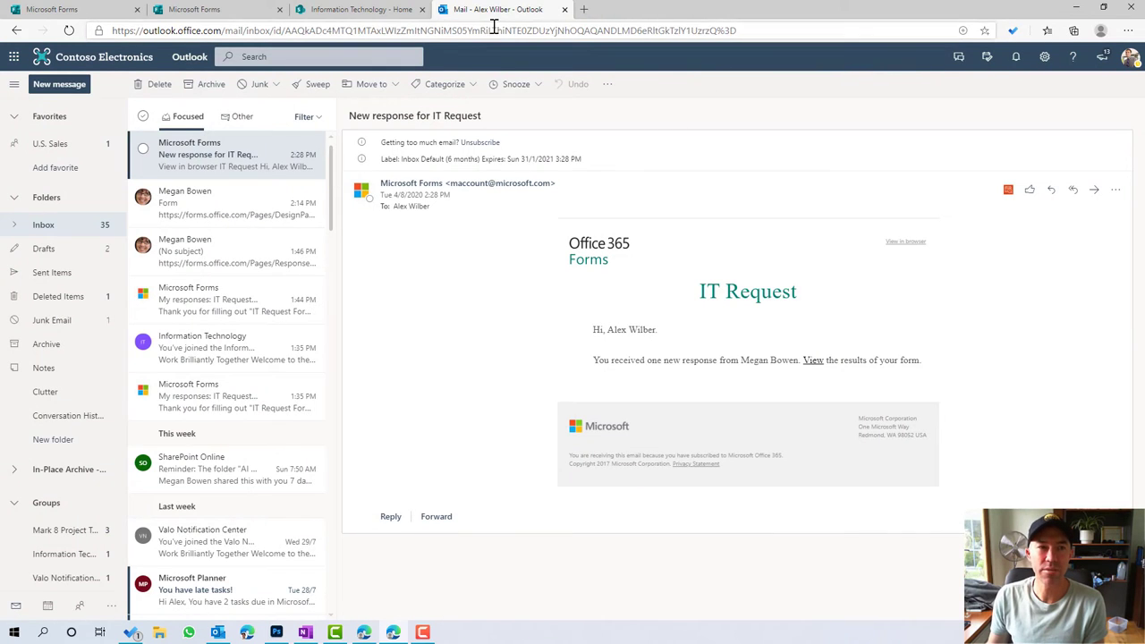
Open Power Automate from the full list of Office 365 apps in Outlook.
{"action": "left_click", "coordinate": [370, 11]}
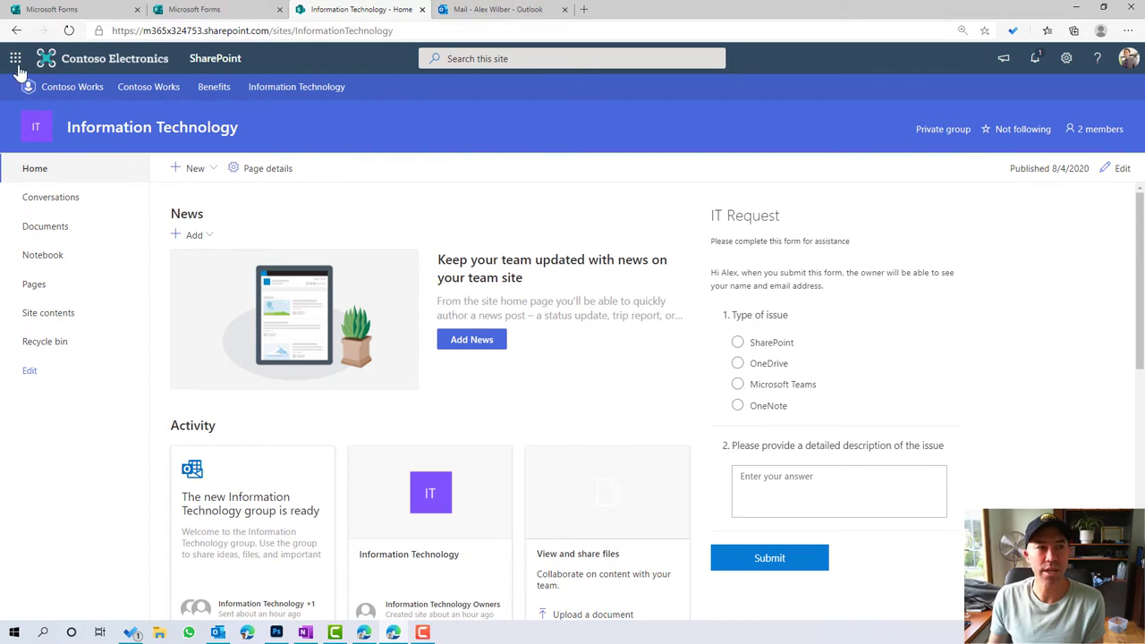
{"action": "left_click", "coordinate": [497, 11]}
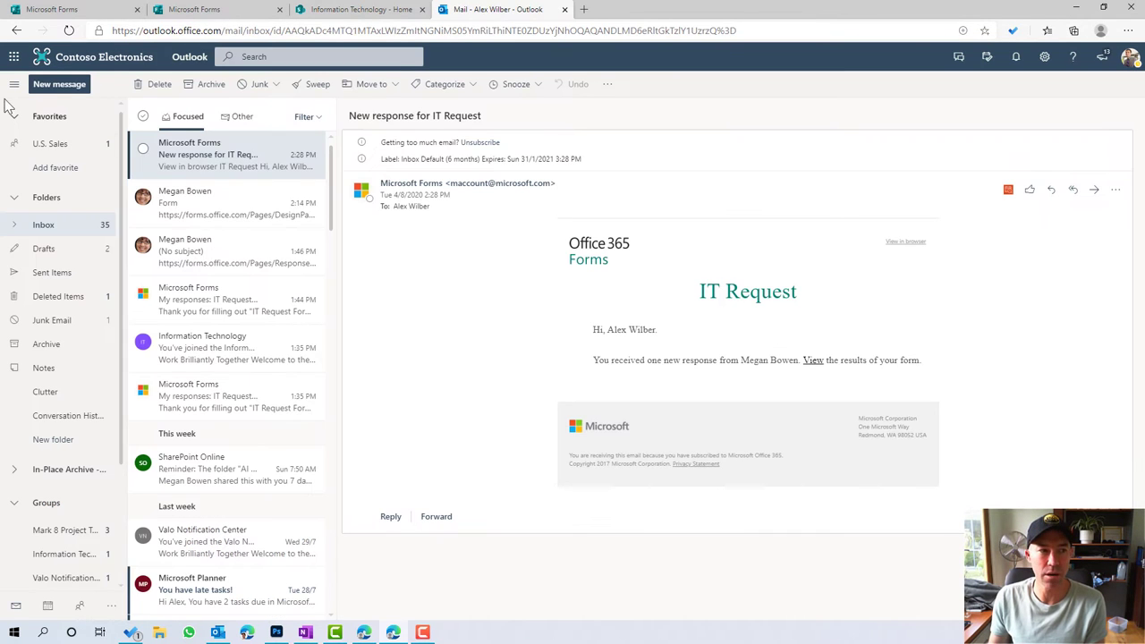
{"action": "left_click", "coordinate": [14, 56]}
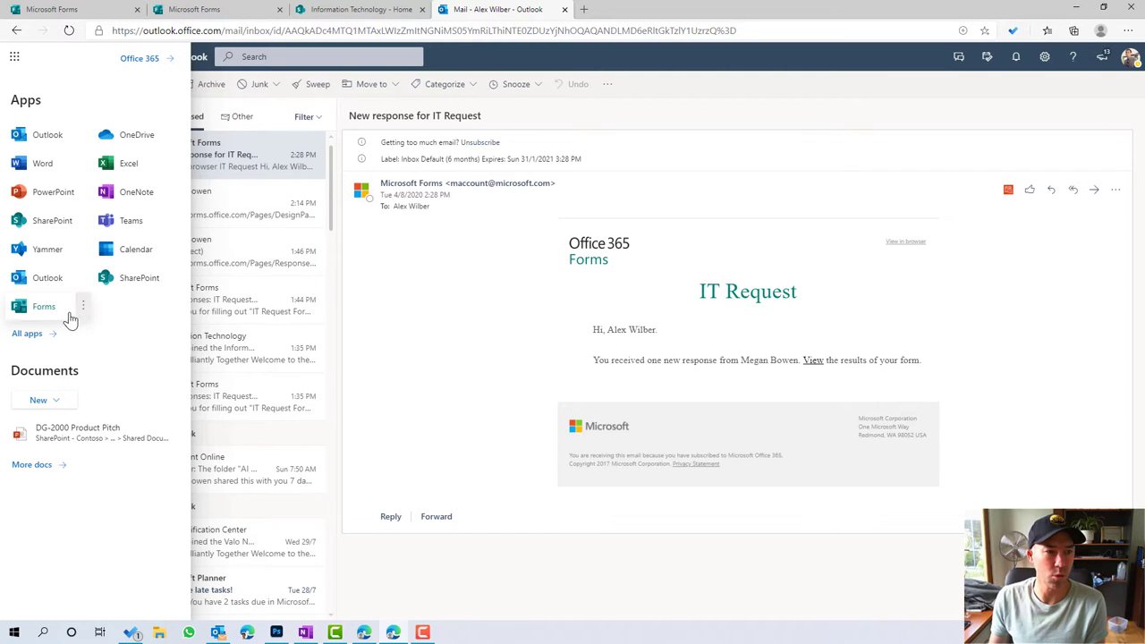
{"action": "left_click", "coordinate": [39, 343]}
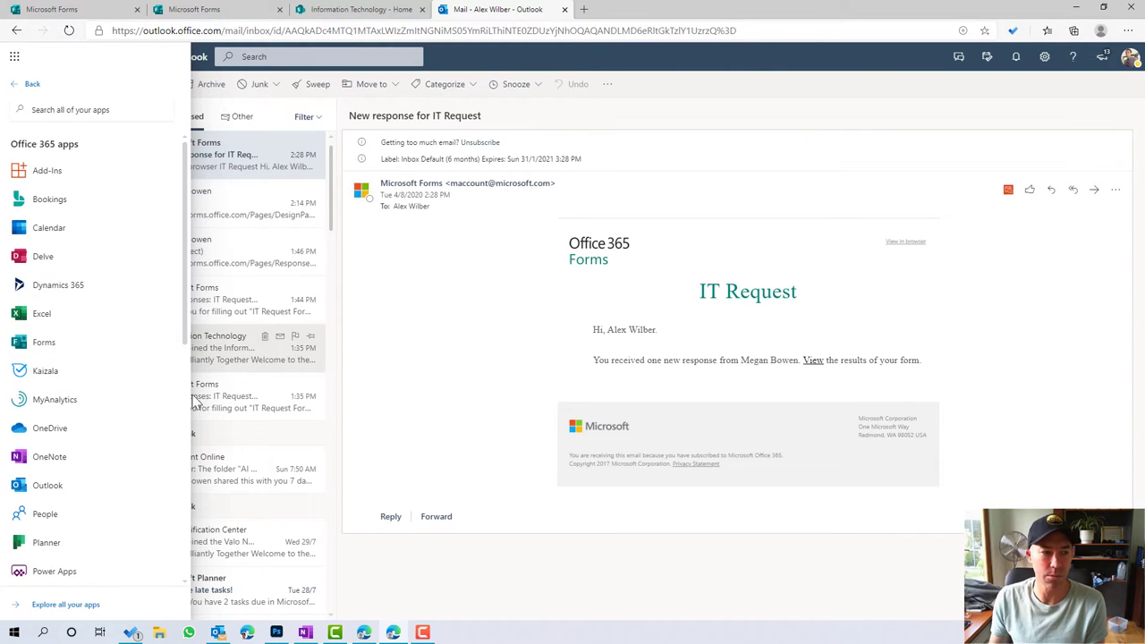
{"action": "scroll", "coordinate": [121, 409], "scroll_direction": "down", "scroll_amount": 2}
{"action": "scroll", "coordinate": [120, 410], "scroll_direction": "down", "scroll_amount": 3}
{"action": "scroll", "coordinate": [126, 407], "scroll_direction": "up", "scroll_amount": 4}
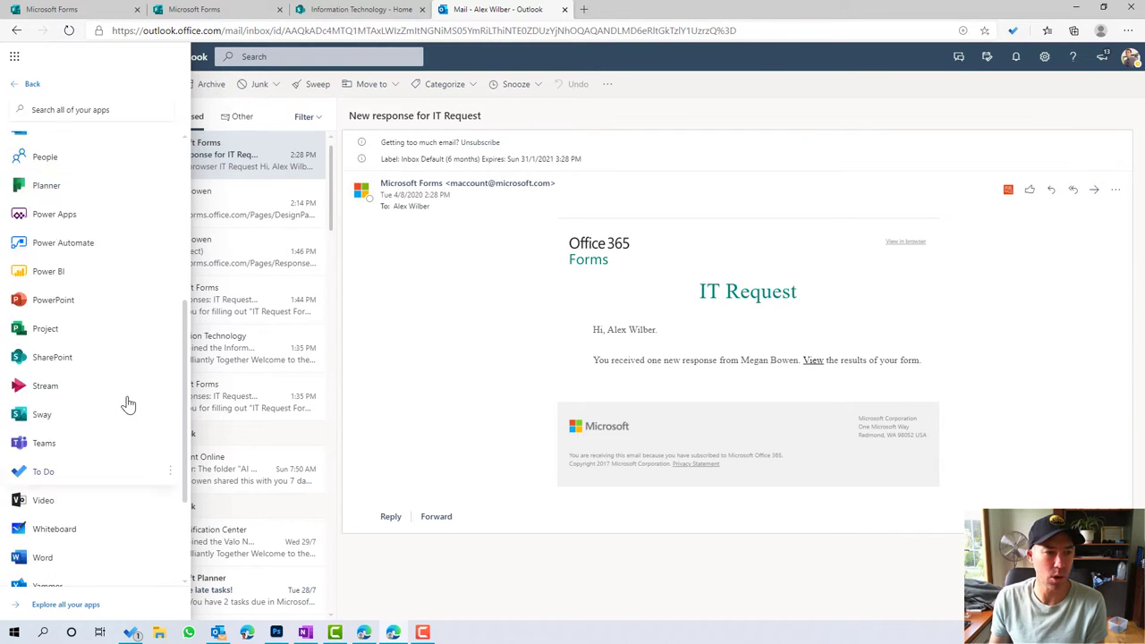
{"action": "scroll", "coordinate": [128, 404], "scroll_direction": "down", "scroll_amount": 1}
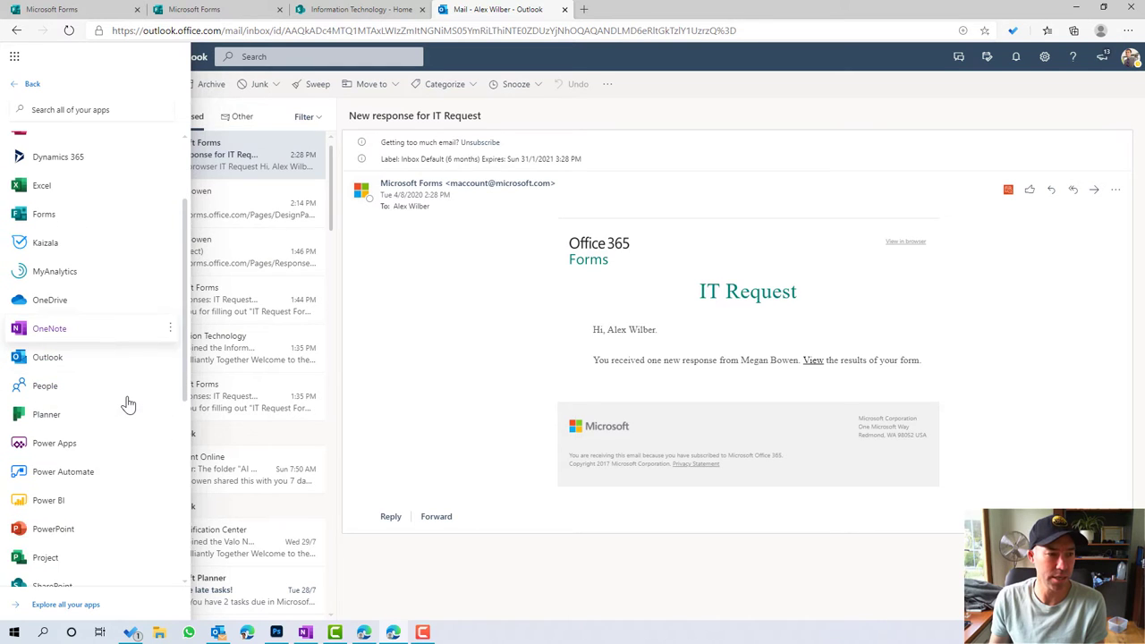
{"action": "left_click", "coordinate": [75, 472]}
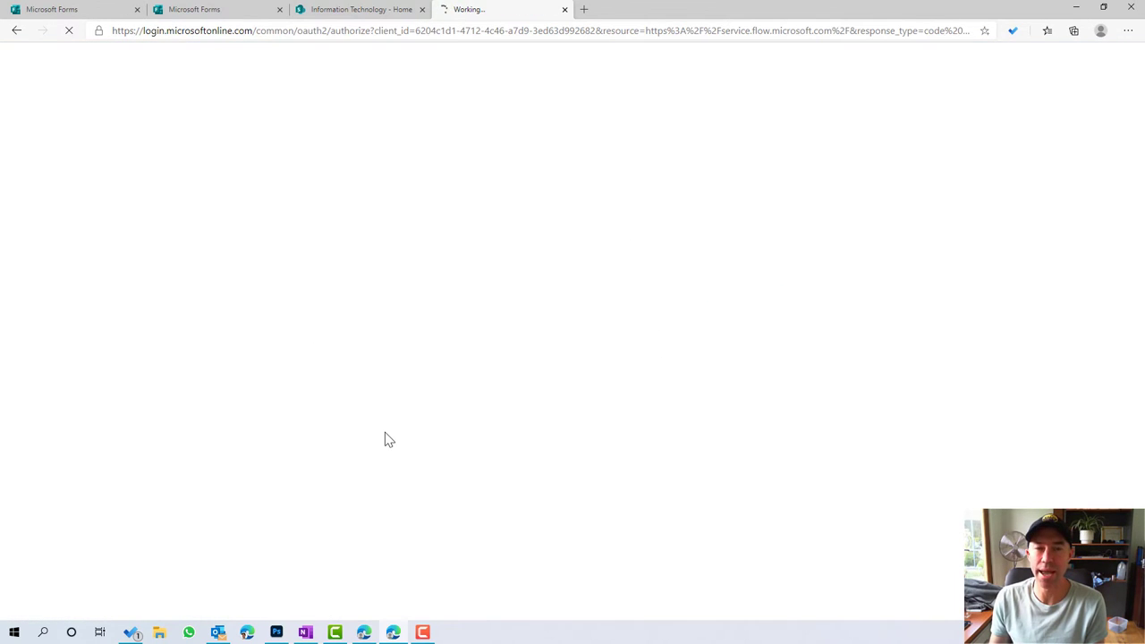
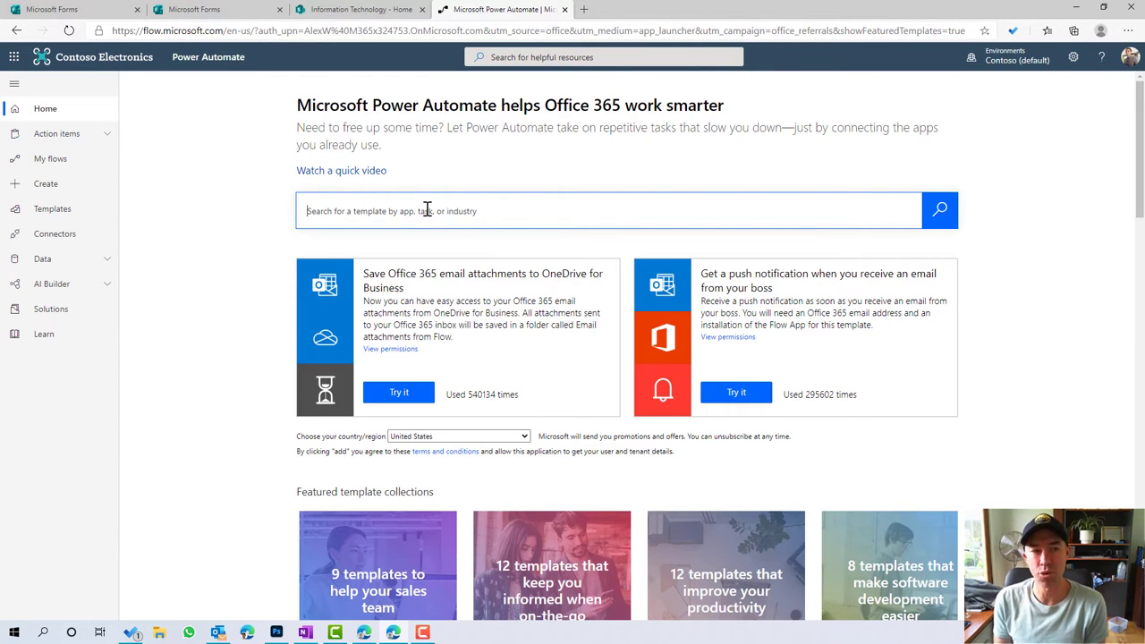
{"action": "type", "text": "flow"}
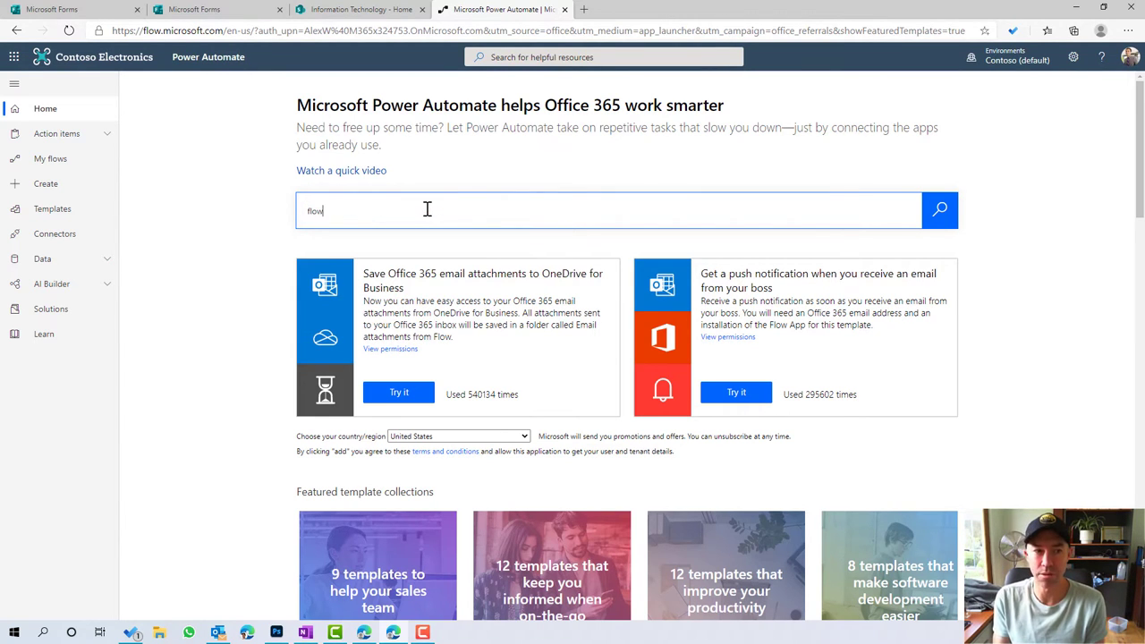
{"action": "key", "text": "BackSpace"}
{"action": "key", "text": "BackSpace"}
{"action": "key", "text": "BackSpace"}
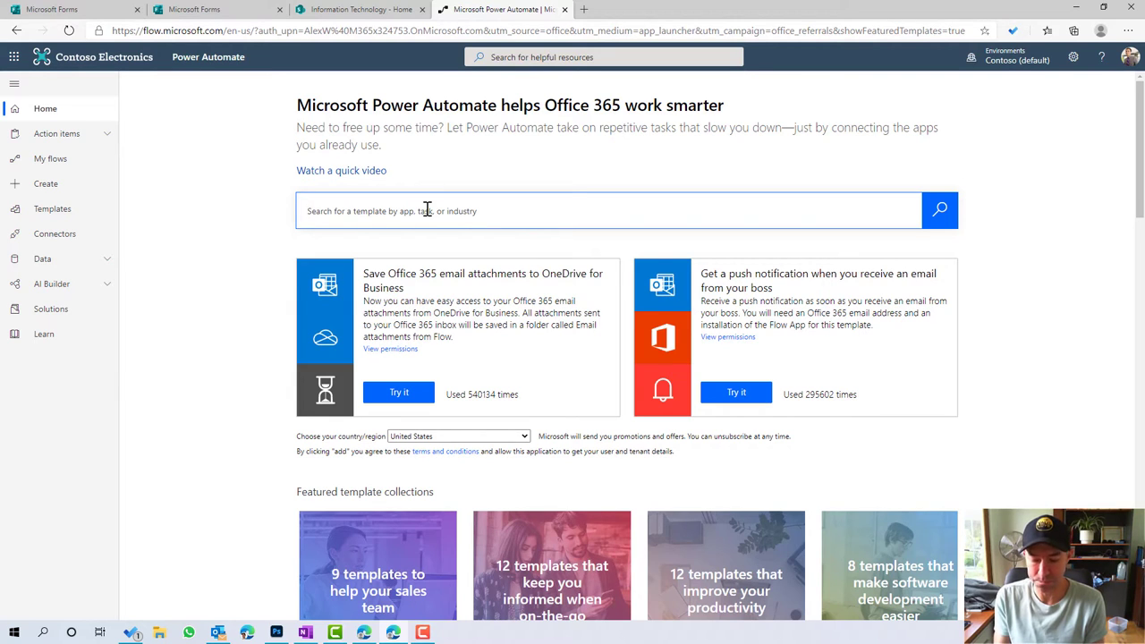
Search the Power Automate templates for "forms".
{"action": "type", "text": "f"}
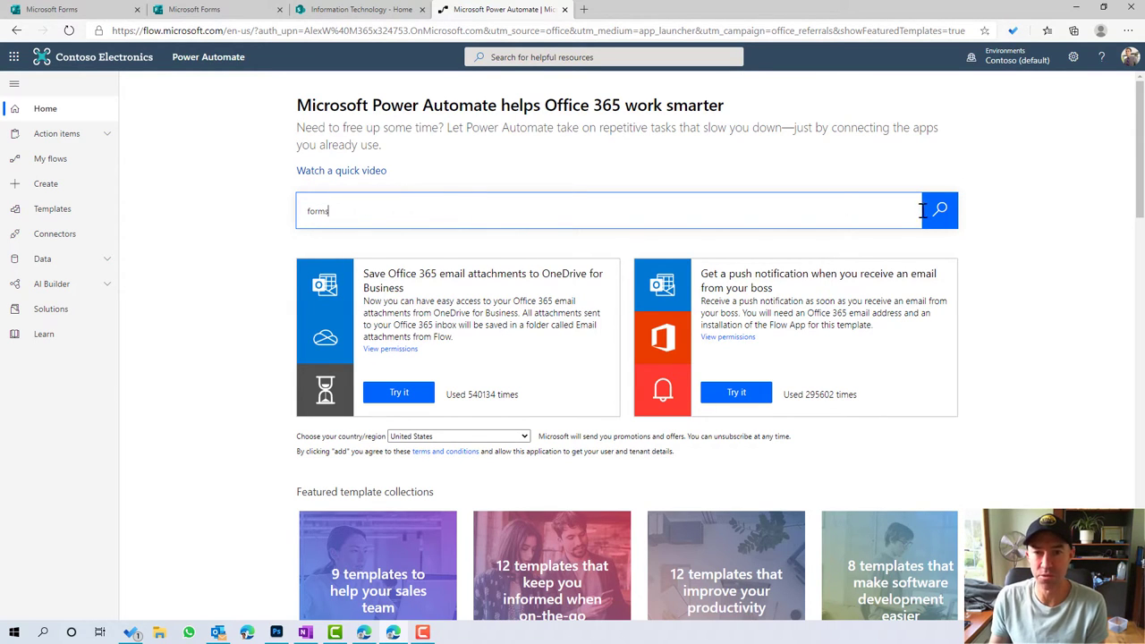
{"action": "type", "text": "orms"}
{"action": "left_click", "coordinate": [938, 210]}
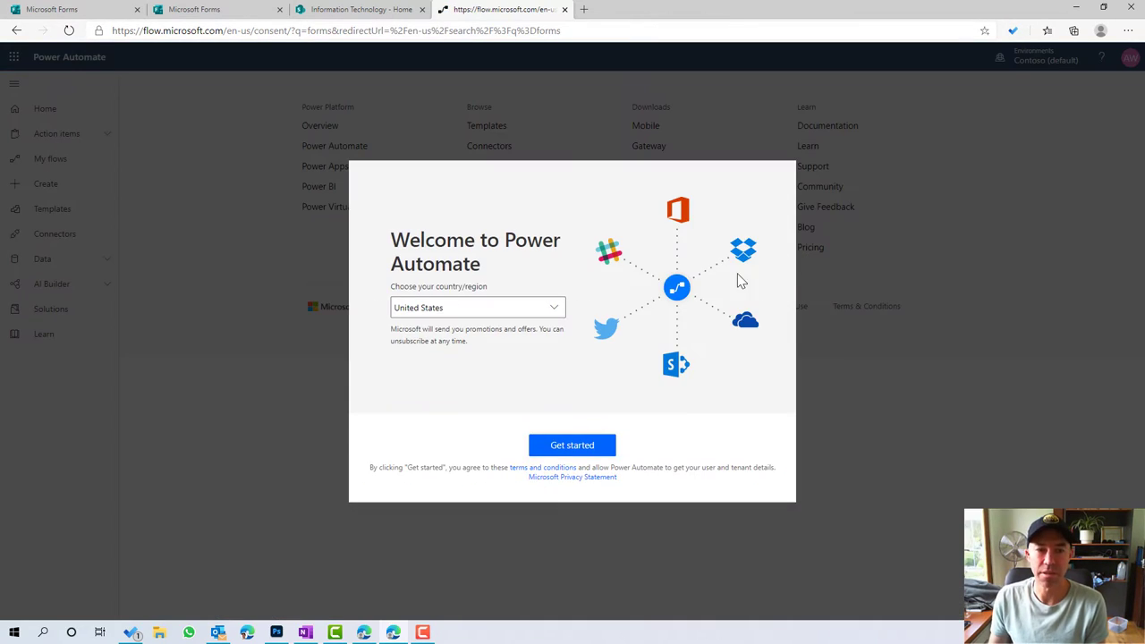
Set the Power Automate country/region to Australia and get started to reach the template results.
{"action": "left_click", "coordinate": [496, 312]}
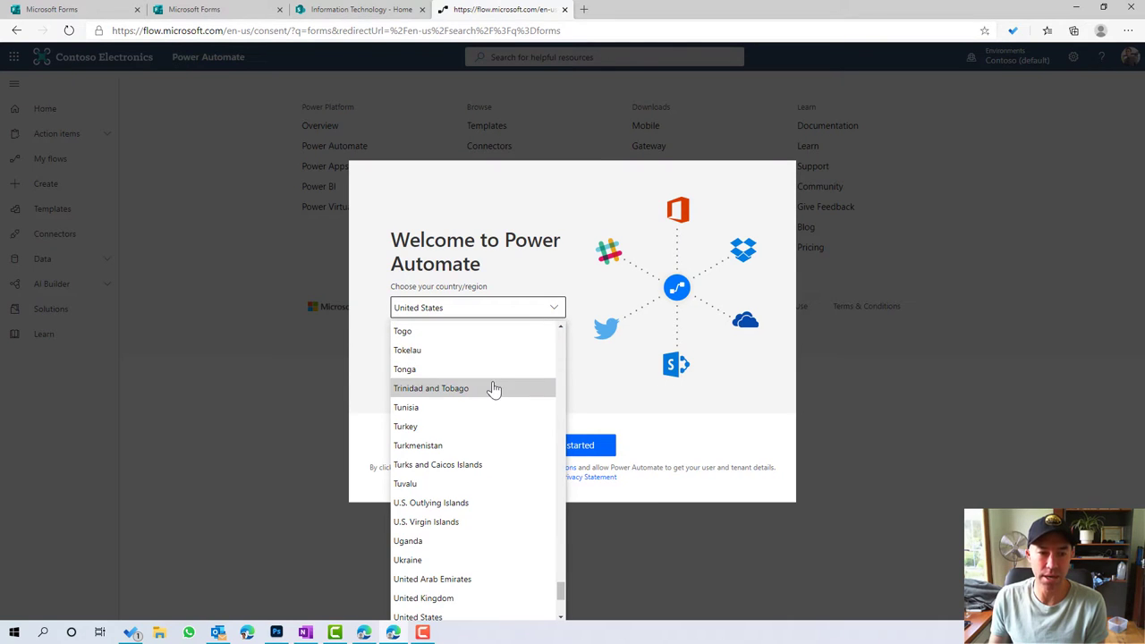
{"action": "scroll", "coordinate": [494, 388], "scroll_direction": "up", "scroll_amount": 3}
{"action": "type", "text": "aus"}
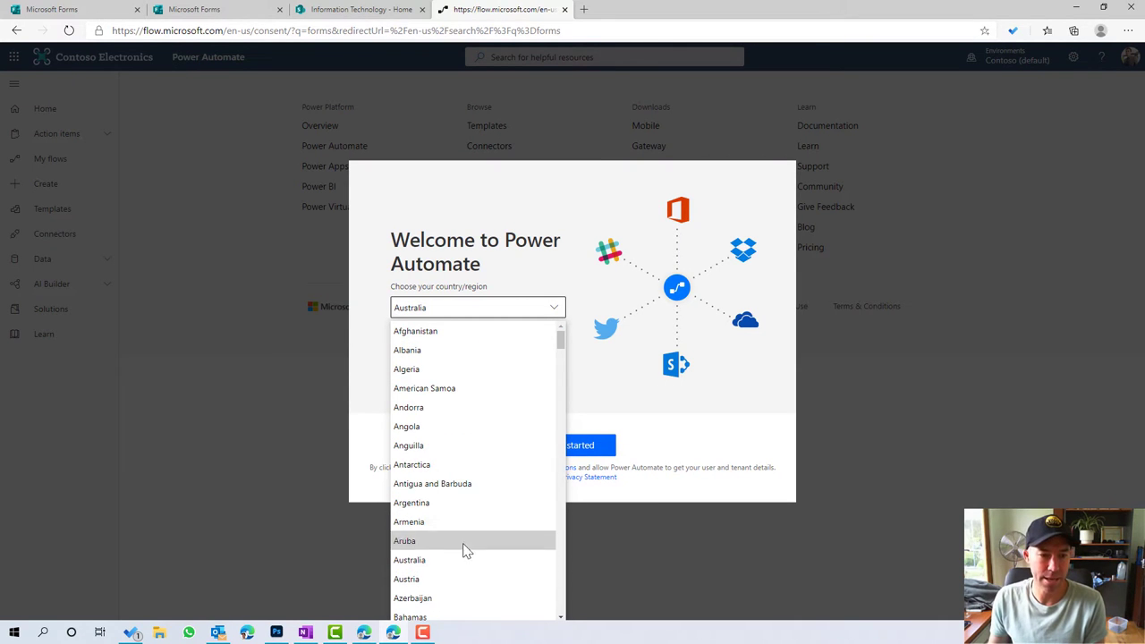
{"action": "left_click", "coordinate": [470, 560]}
{"action": "left_click", "coordinate": [575, 448]}
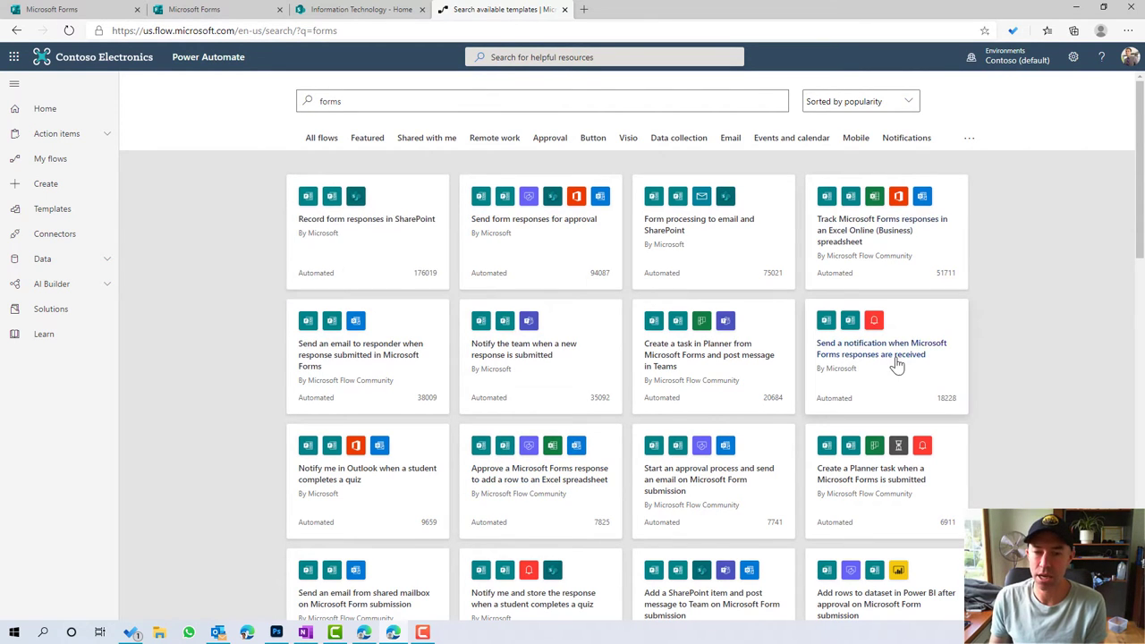
Start a flow from the "Notify the team when a new response is submitted" template with its Microsoft Teams and Microsoft Forms connections.
{"action": "scroll", "coordinate": [898, 371], "scroll_direction": "down", "scroll_amount": 2}
{"action": "scroll", "coordinate": [898, 371], "scroll_direction": "up", "scroll_amount": 2}
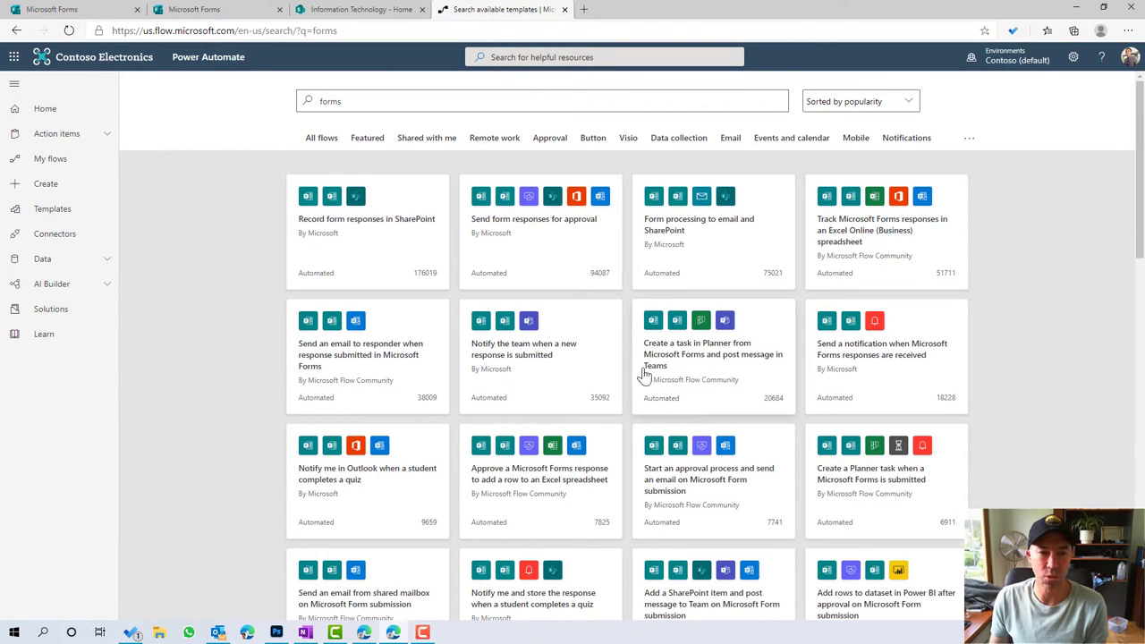
{"action": "left_click", "coordinate": [514, 353]}
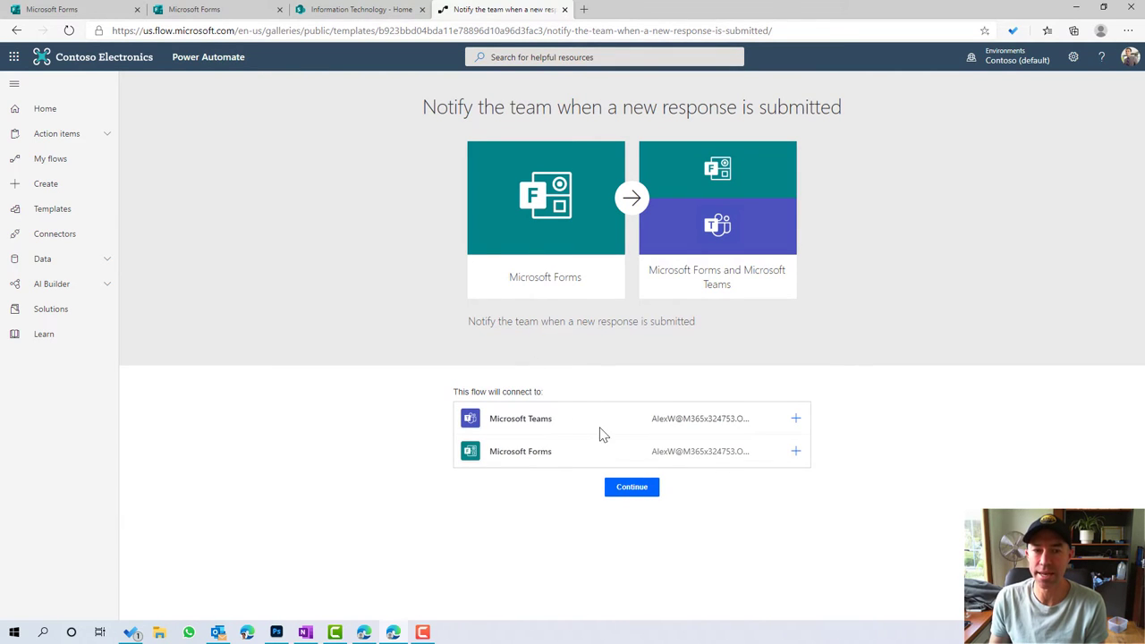
{"action": "left_click", "coordinate": [632, 489]}
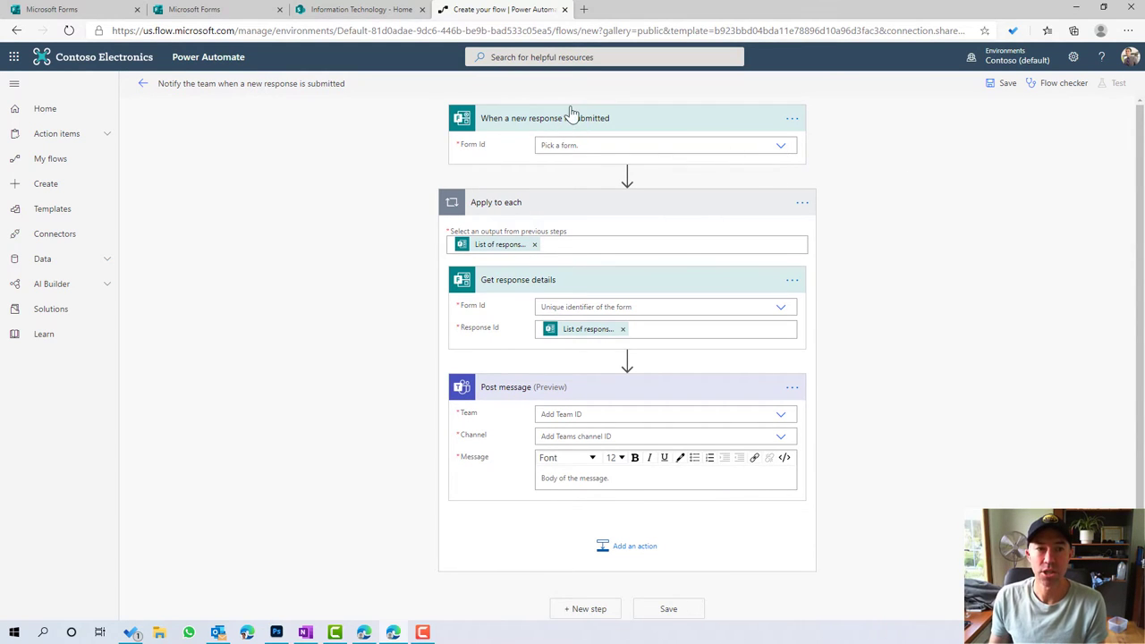
Choose IT Request as the form for both the new-response trigger and the Get response details action.
{"action": "left_click", "coordinate": [781, 149]}
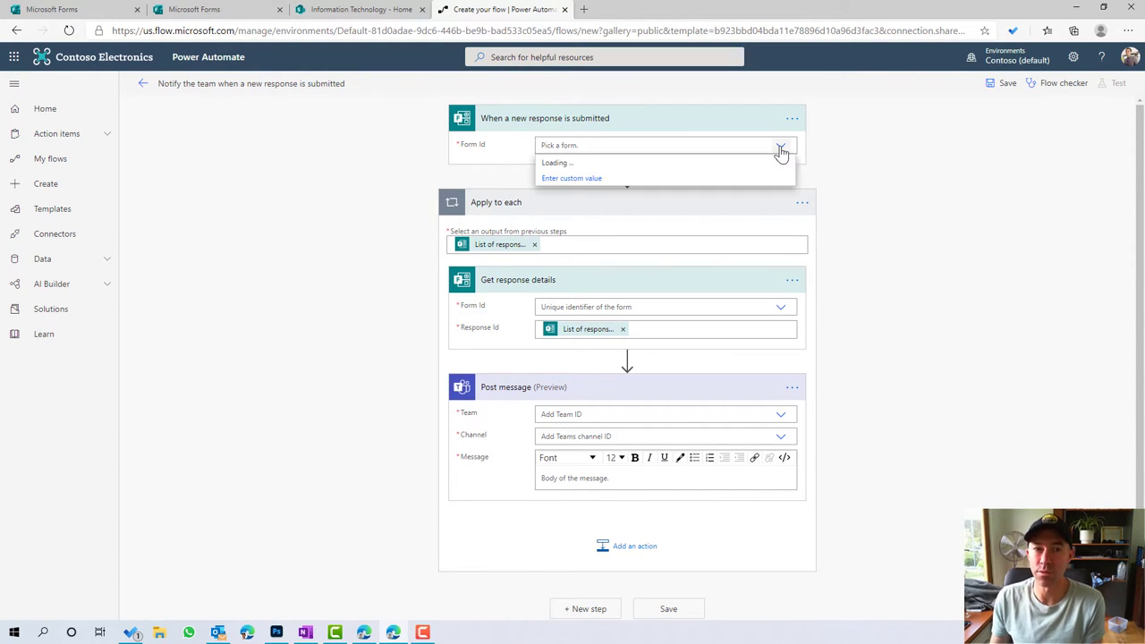
{"action": "left_click", "coordinate": [558, 165]}
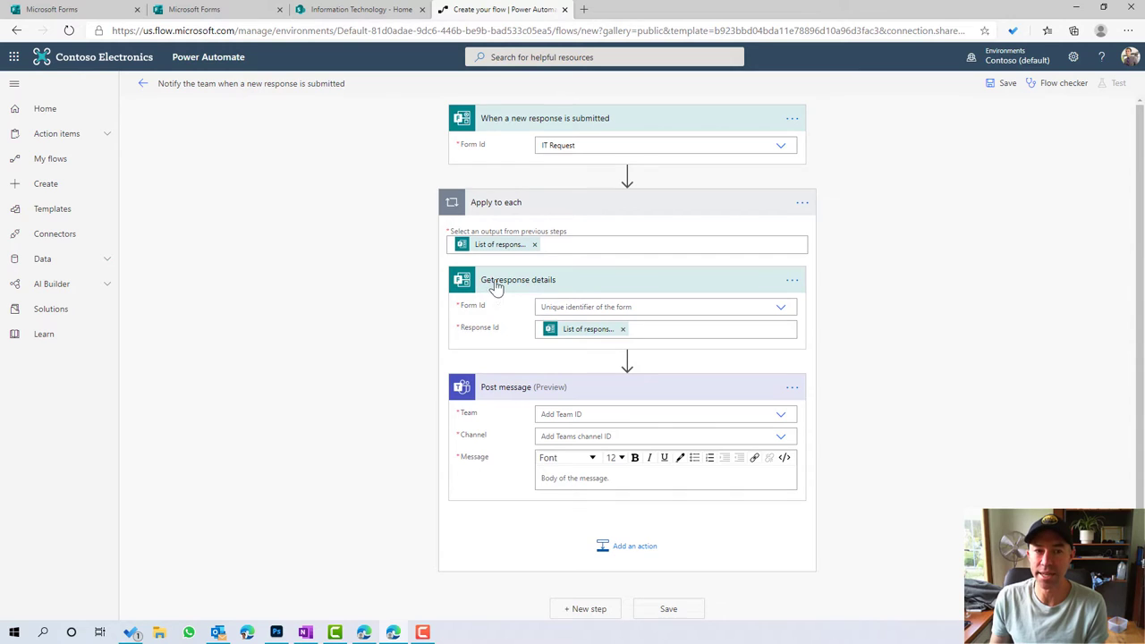
{"action": "left_click", "coordinate": [780, 311]}
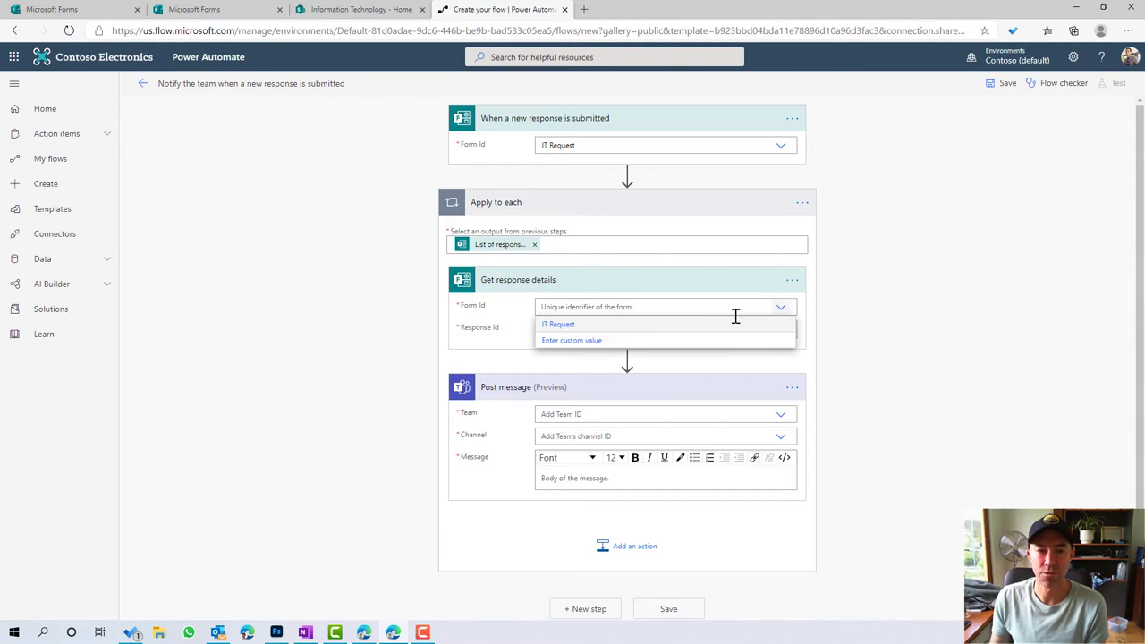
{"action": "left_click", "coordinate": [553, 327]}
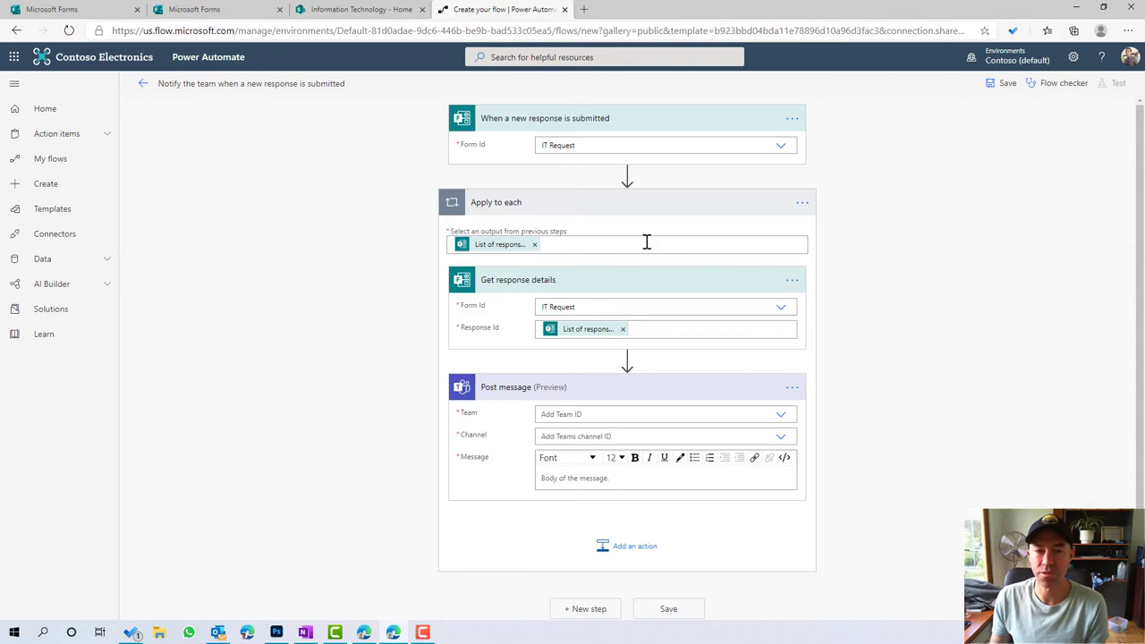
Set the Post message action to post in the Mark 8 Project Team's General channel.
{"action": "scroll", "coordinate": [653, 255], "scroll_direction": "down", "scroll_amount": 1}
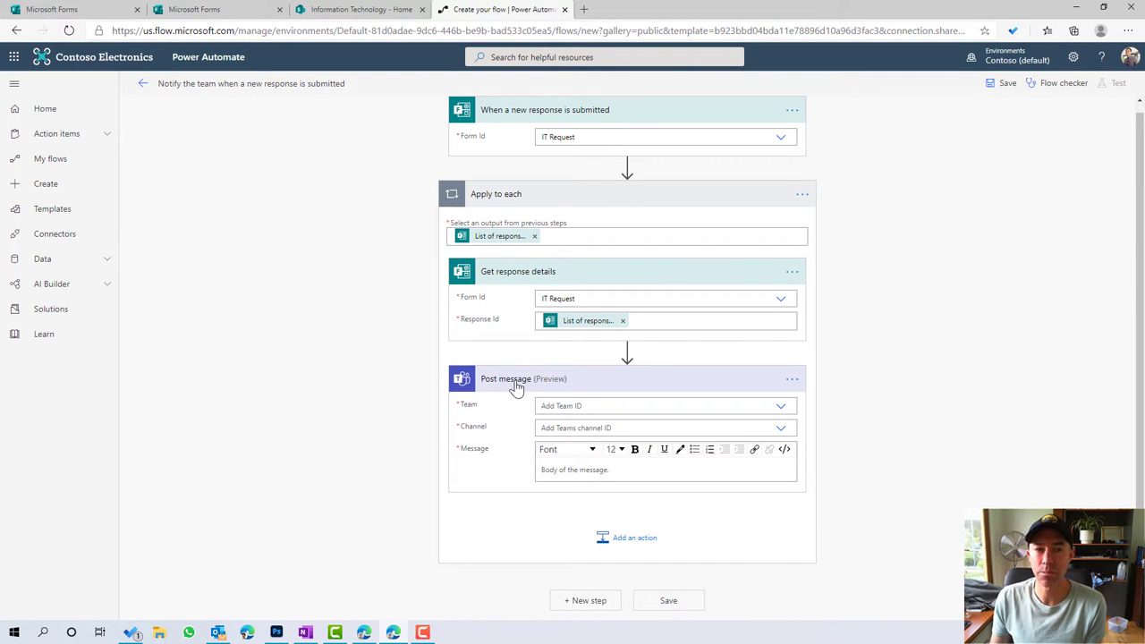
{"action": "left_click", "coordinate": [778, 408]}
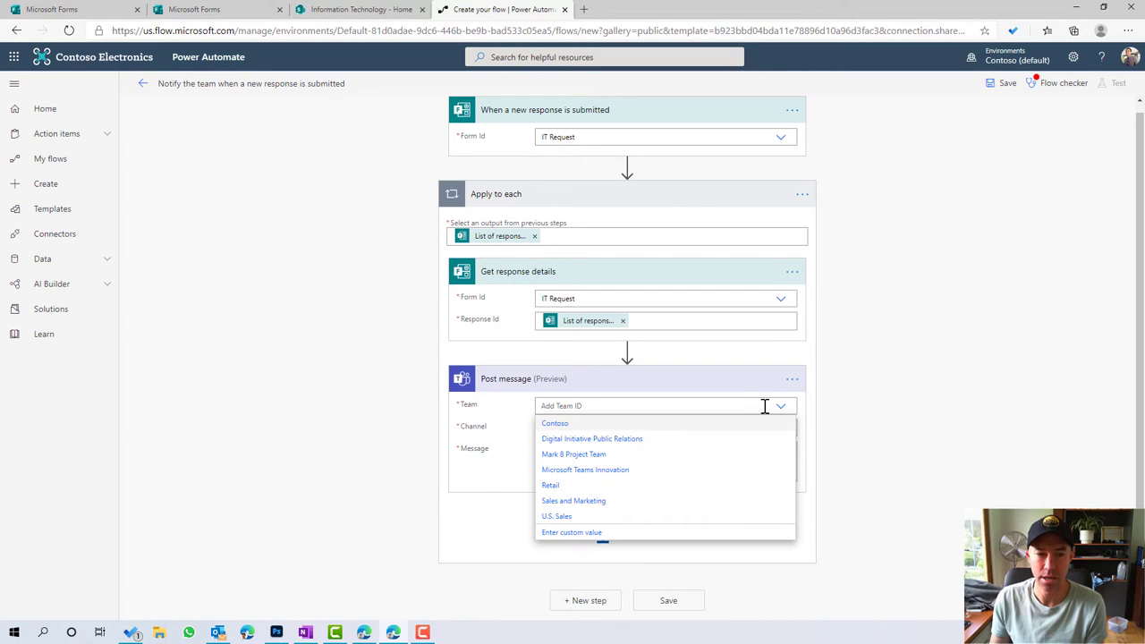
{"action": "left_click", "coordinate": [573, 455]}
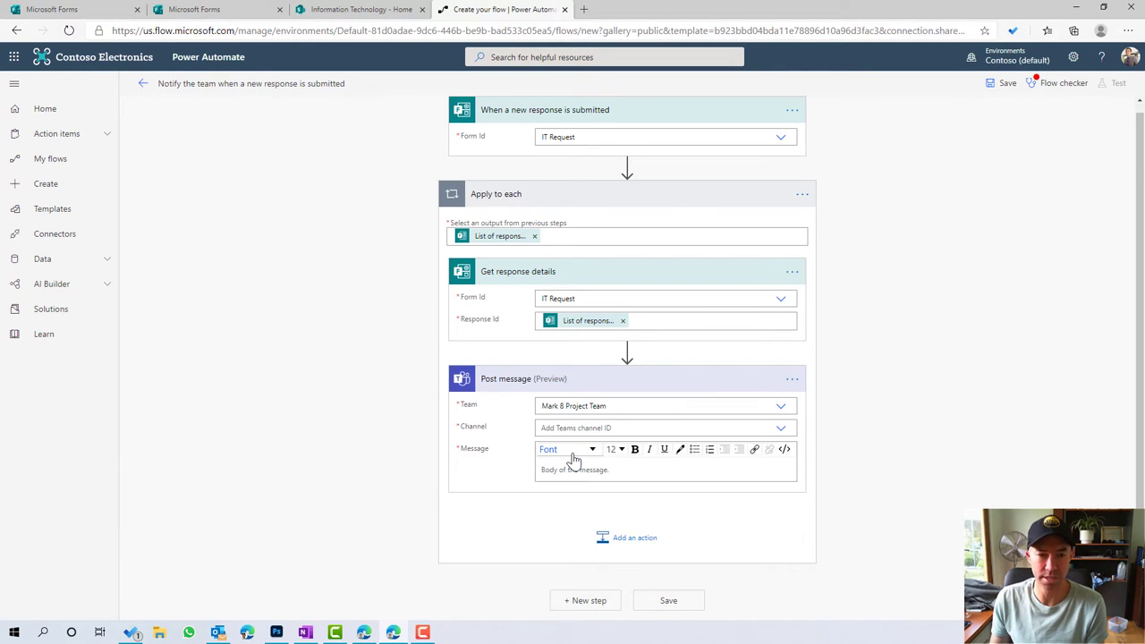
{"action": "left_click", "coordinate": [780, 431]}
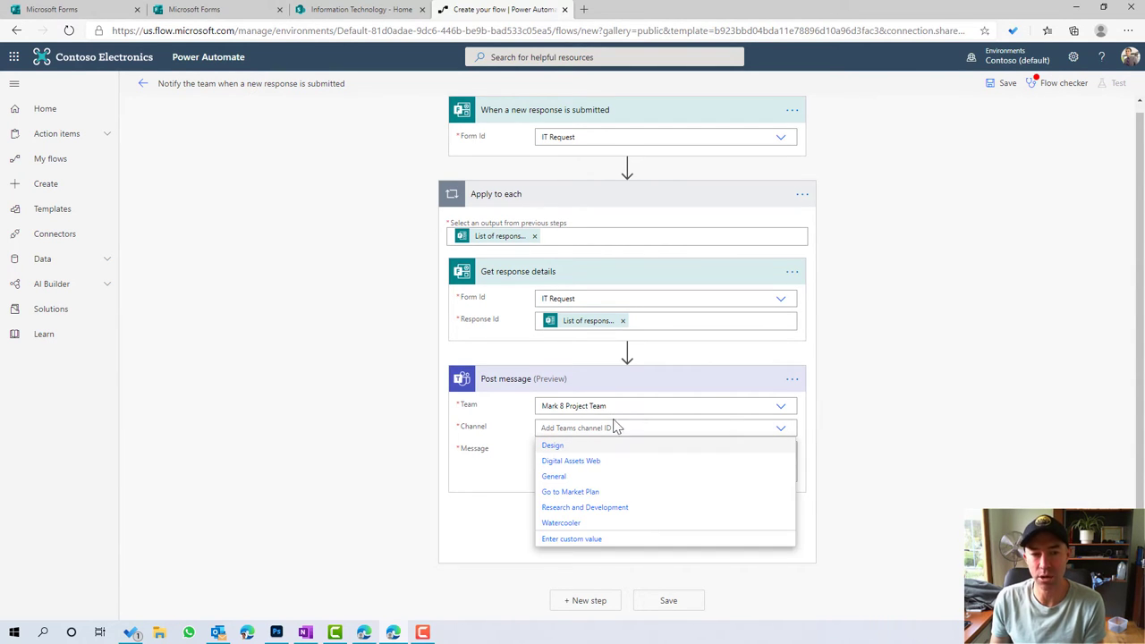
{"action": "left_click", "coordinate": [557, 479]}
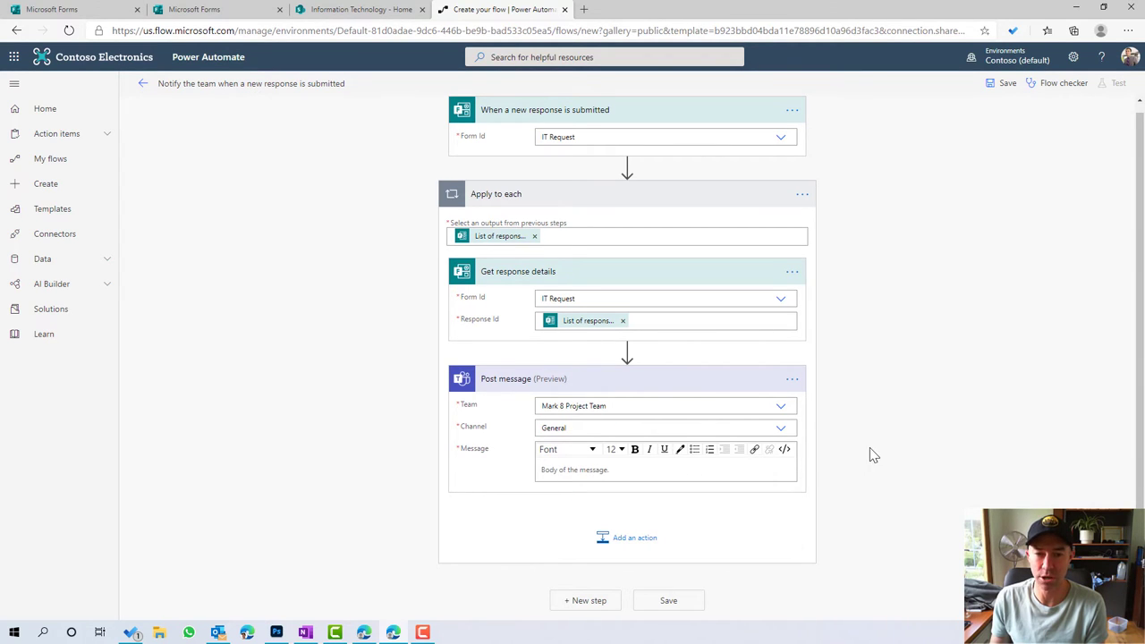
Begin the Teams message body with "A new form has been filled out...details are below..." followed by blank lines.
{"action": "left_click", "coordinate": [565, 470]}
{"action": "scroll", "coordinate": [865, 453], "scroll_direction": "down", "scroll_amount": 2}
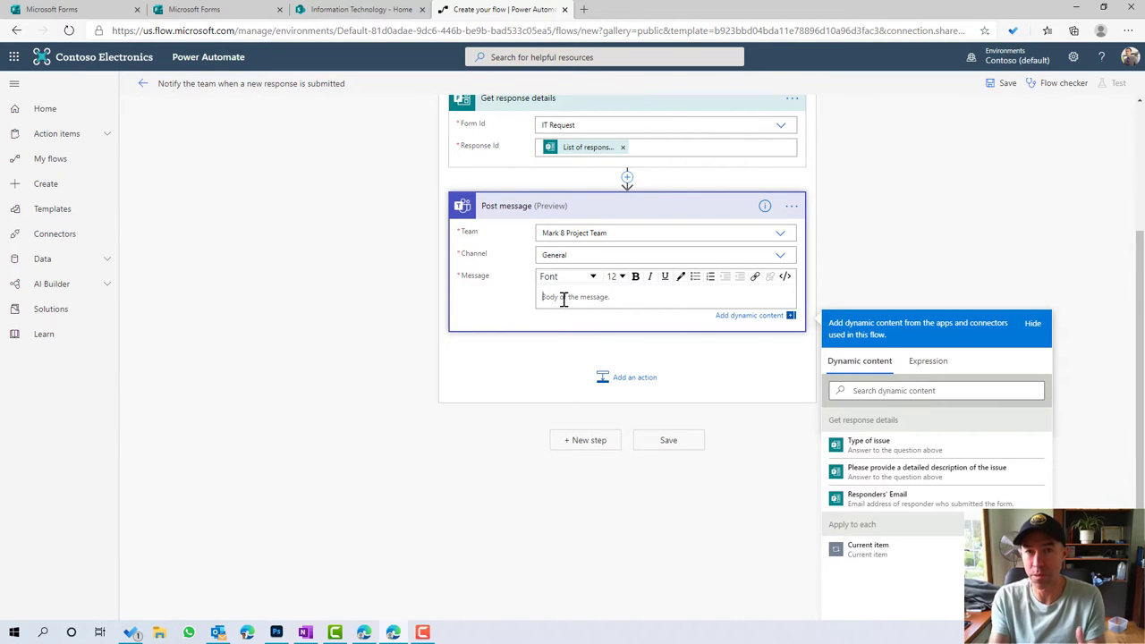
{"action": "type", "text": "A"}
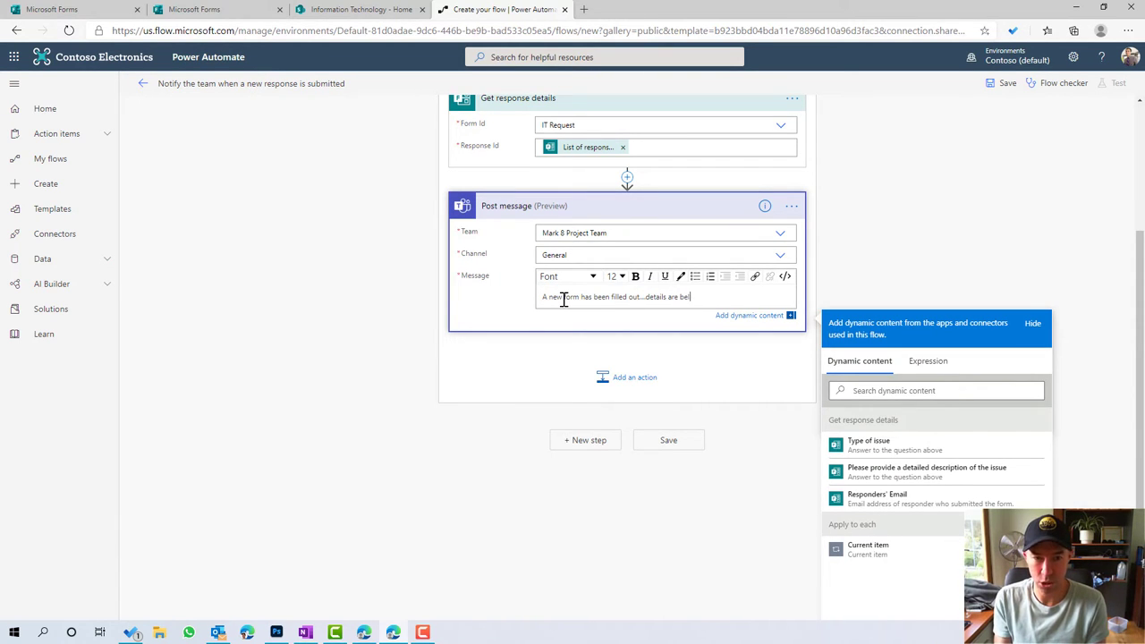
{"action": "key", "text": "Return"}
{"action": "key", "text": "Return"}
{"action": "key", "text": "Return"}
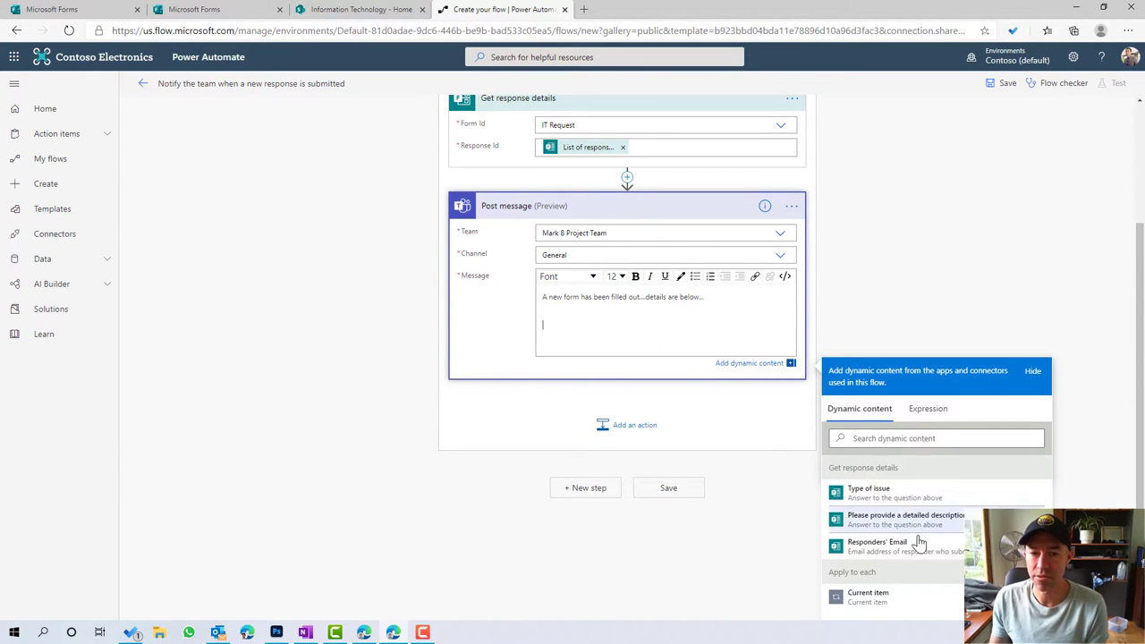
Add the Type of issue, detailed issue description and Responders' Email dynamic content to the message on separate lines.
{"action": "left_click", "coordinate": [866, 494]}
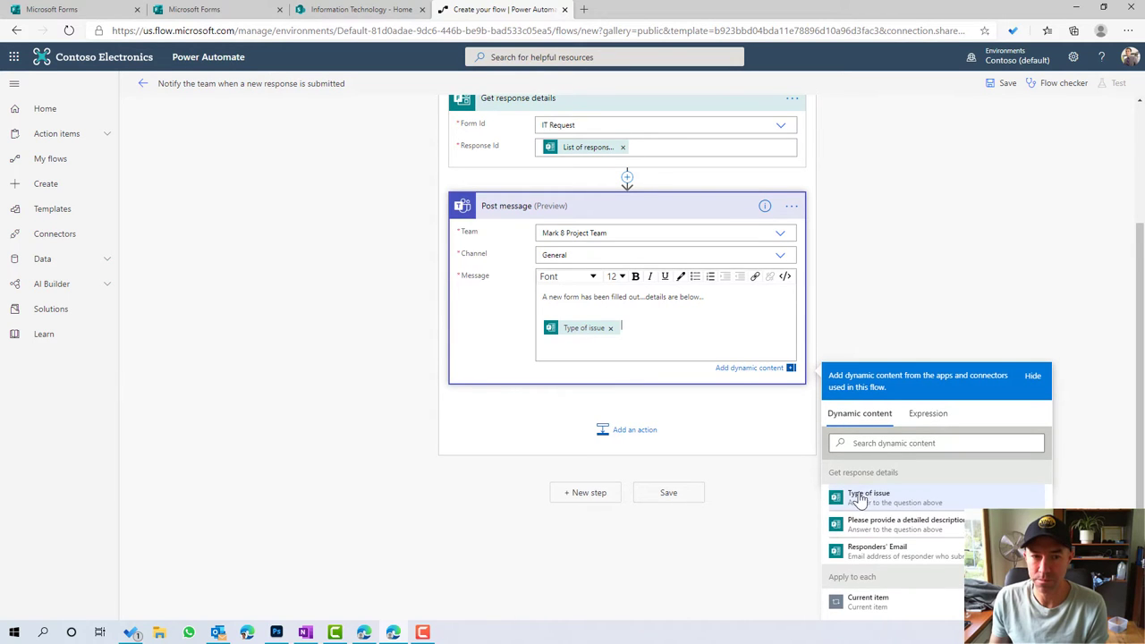
{"action": "key", "text": "Return"}
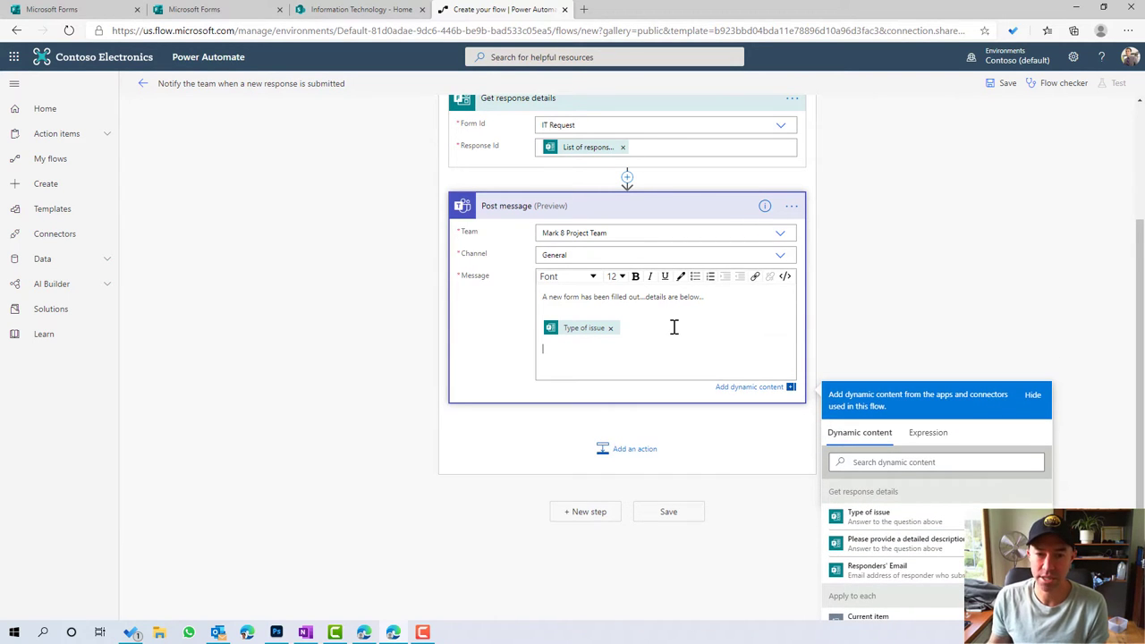
{"action": "left_click", "coordinate": [935, 548]}
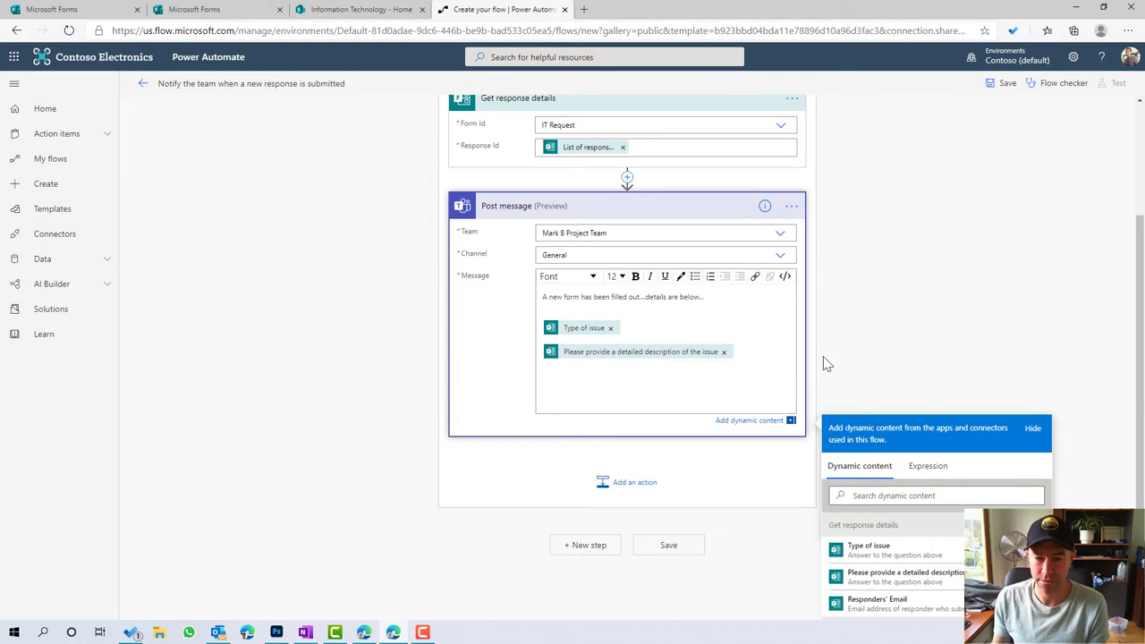
{"action": "left_click", "coordinate": [872, 604]}
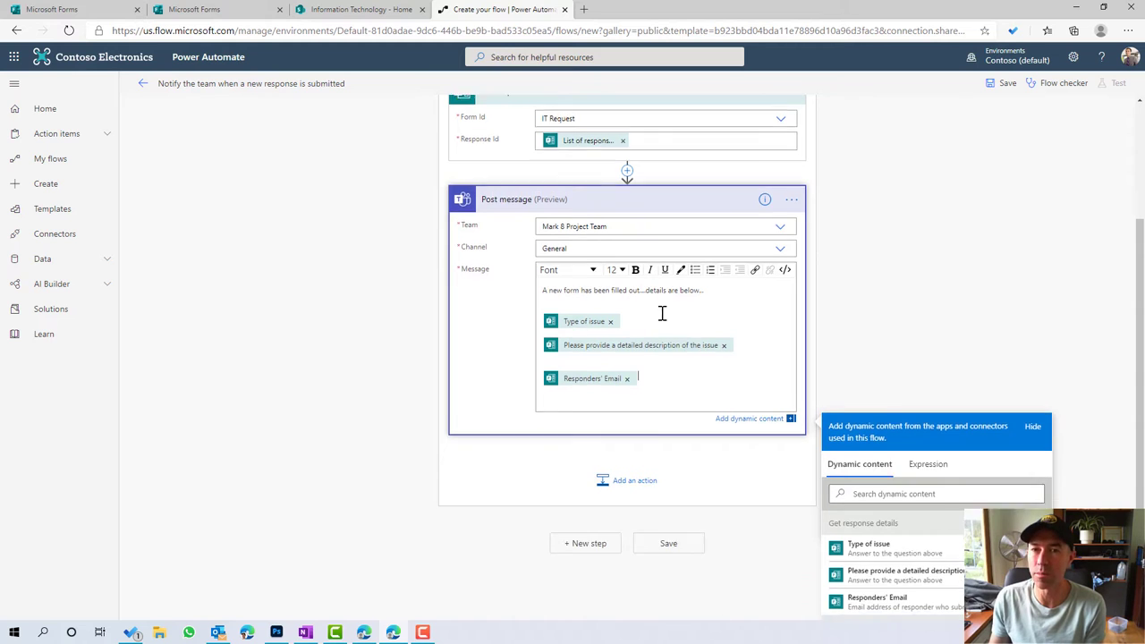
Review the completed Post message action and save the flow.
{"action": "scroll", "coordinate": [662, 312], "scroll_direction": "down", "scroll_amount": 1}
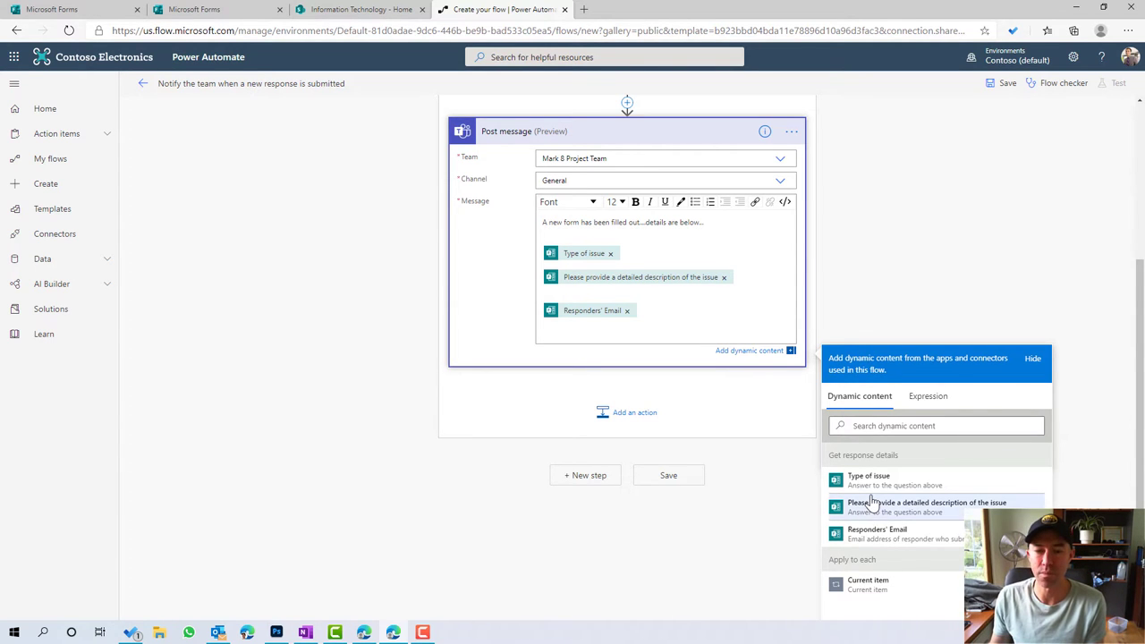
{"action": "scroll", "coordinate": [879, 508], "scroll_direction": "down", "scroll_amount": 1}
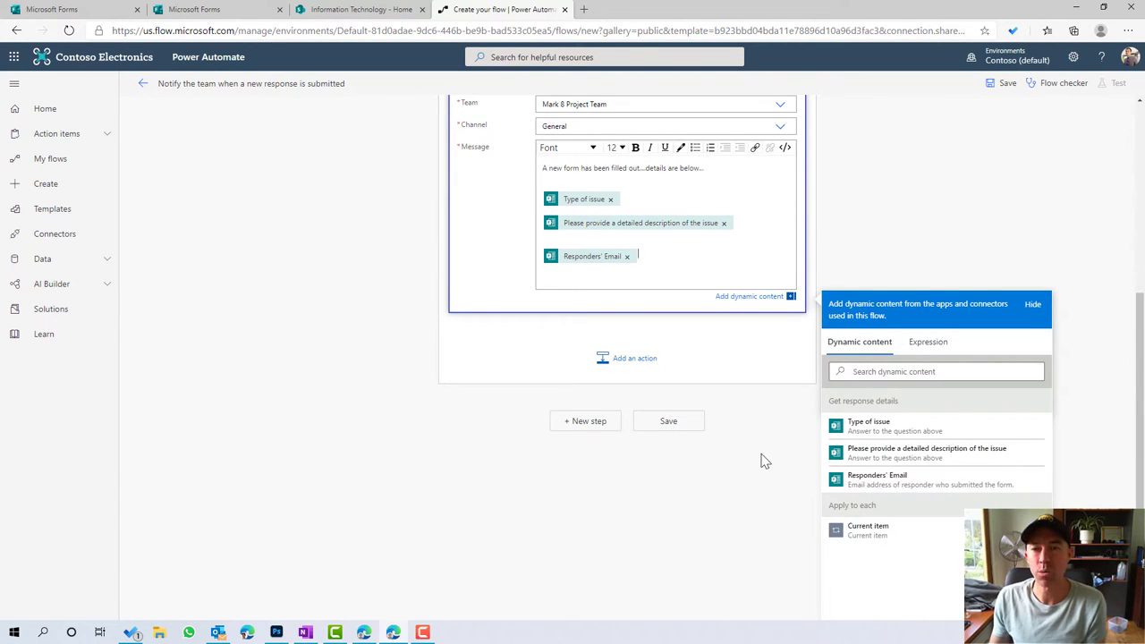
{"action": "scroll", "coordinate": [761, 461], "scroll_direction": "up", "scroll_amount": 2}
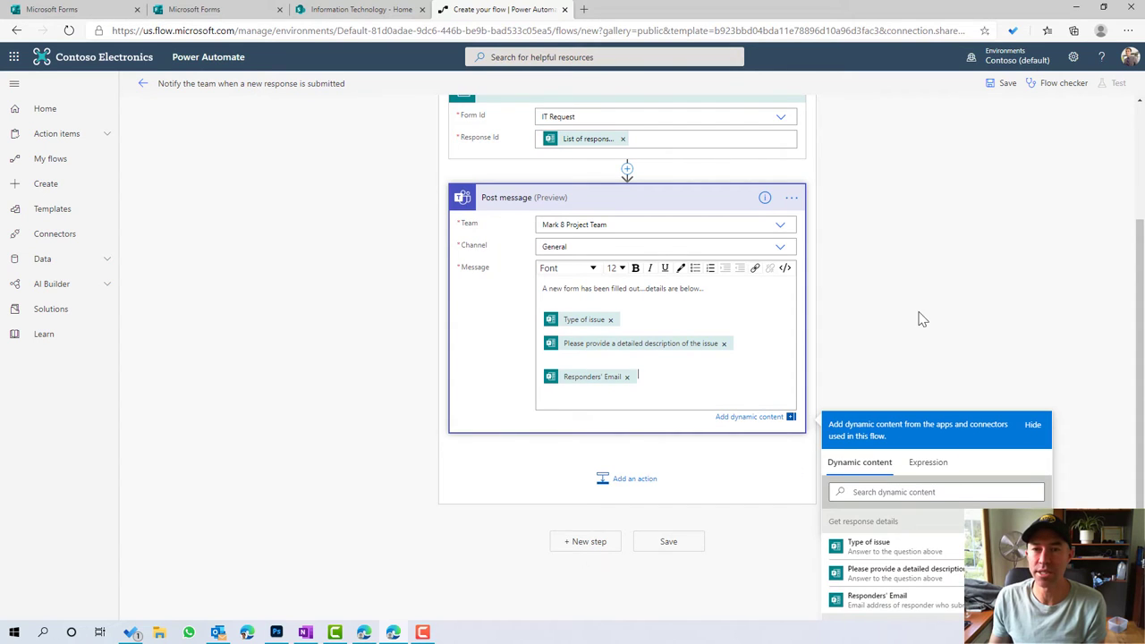
{"action": "scroll", "coordinate": [923, 323], "scroll_direction": "up", "scroll_amount": 3}
{"action": "left_click", "coordinate": [1005, 86]}
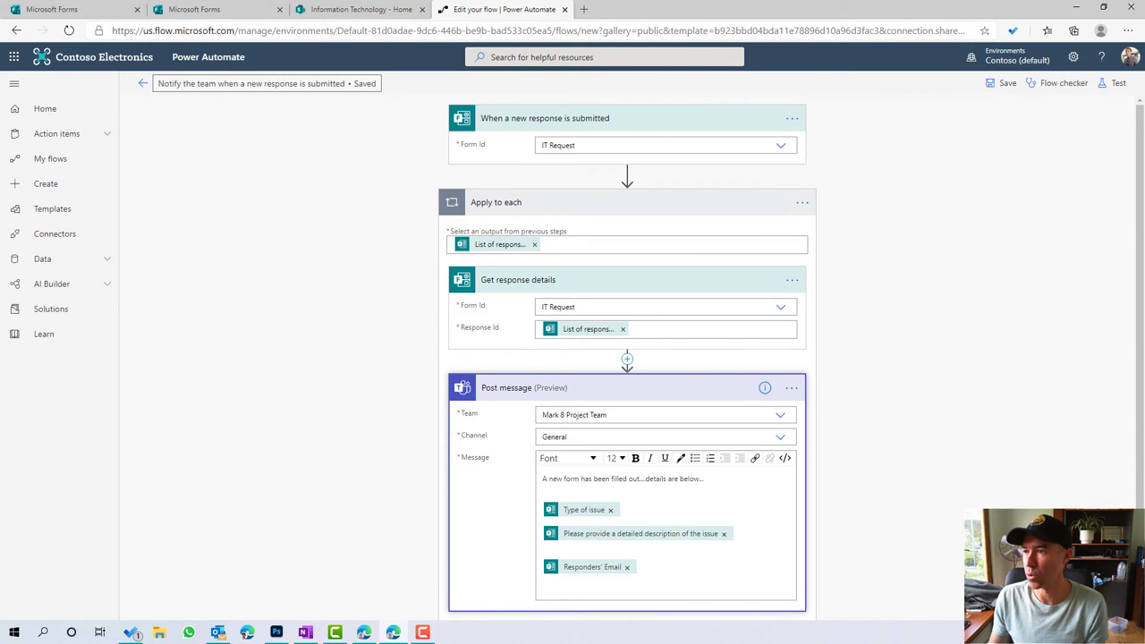
In the other browser window's SharePoint page, submit another IT Request for Microsoft Teams with the description "How do I create a channel".
{"action": "left_click_drag", "start_coordinate": [1144, 111], "coordinate": [838, 107]}
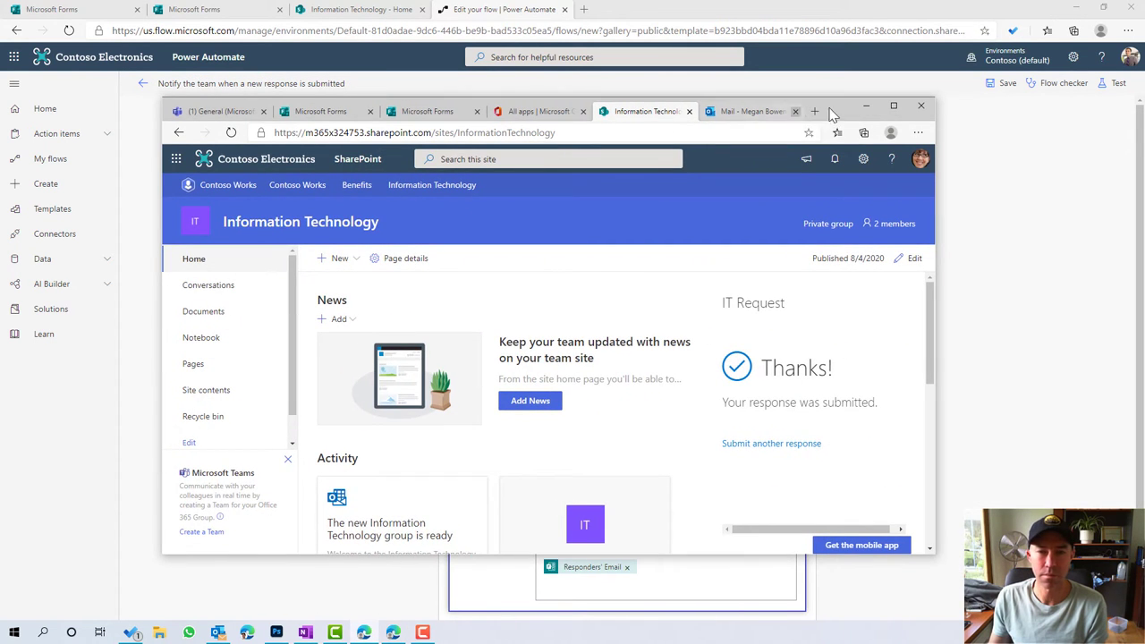
{"action": "left_click", "coordinate": [893, 106]}
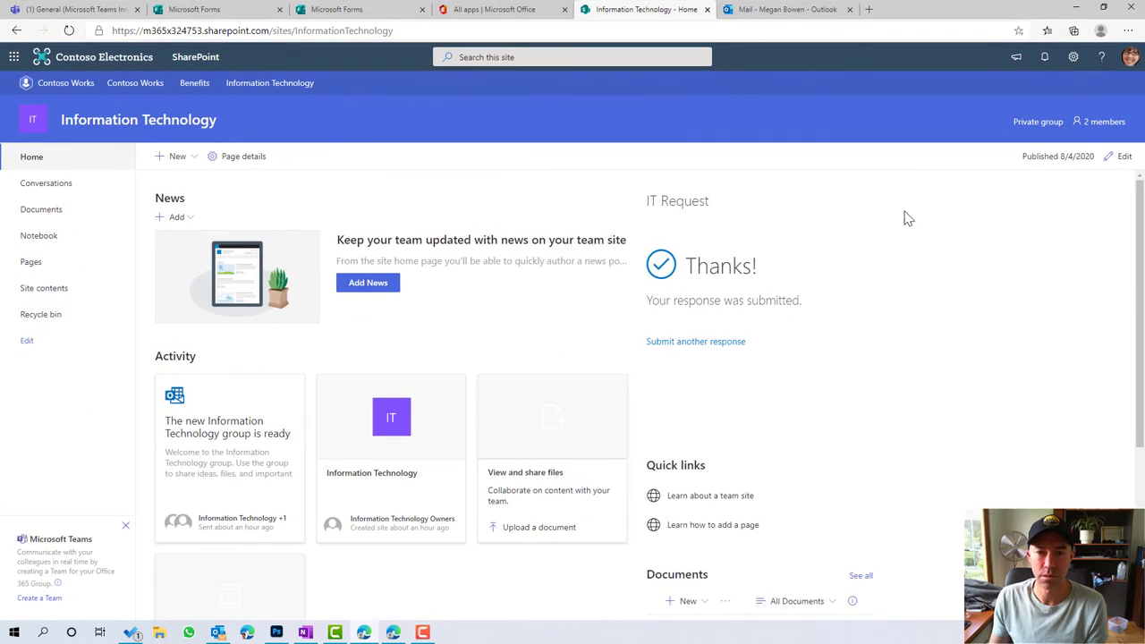
{"action": "left_click", "coordinate": [706, 344]}
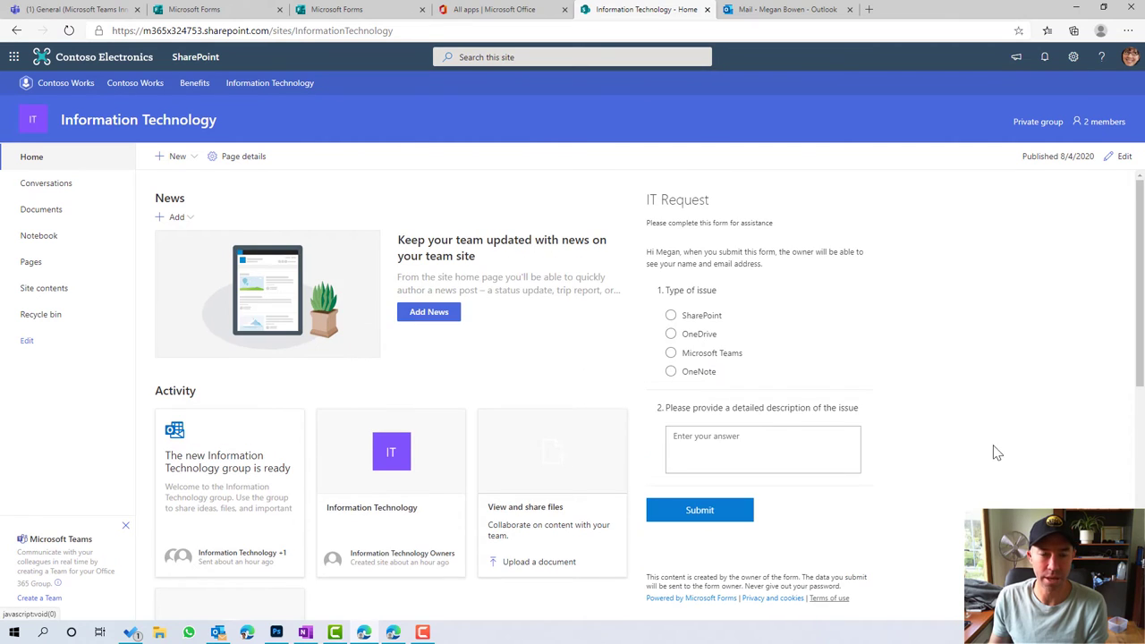
{"action": "left_click", "coordinate": [713, 355]}
{"action": "left_click", "coordinate": [712, 436]}
{"action": "type", "text": "How do I create a channel"}
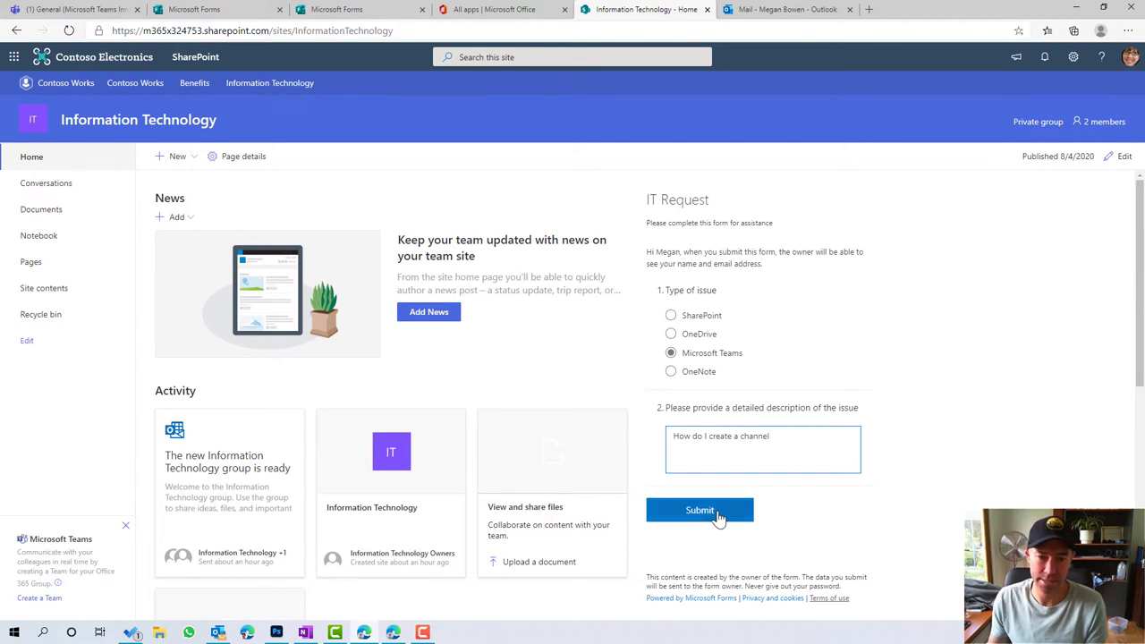
{"action": "left_click", "coordinate": [719, 512]}
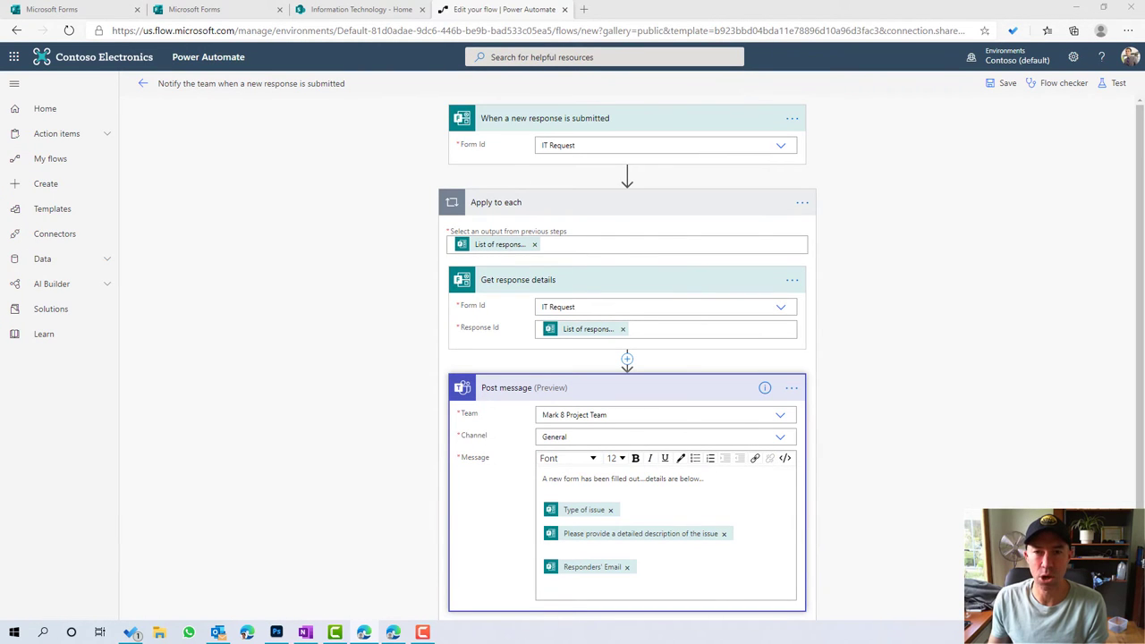
Leave the flow editor, accepting the loss of unsaved changes, and check the run history on the flow's details page.
{"action": "left_click", "coordinate": [142, 83]}
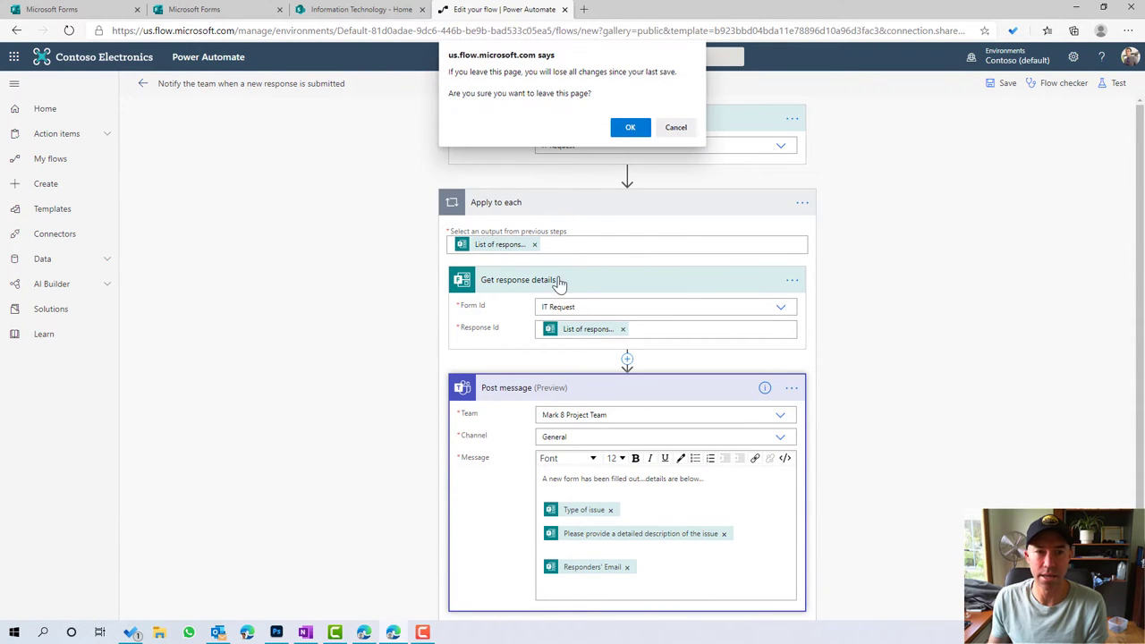
{"action": "left_click", "coordinate": [675, 127]}
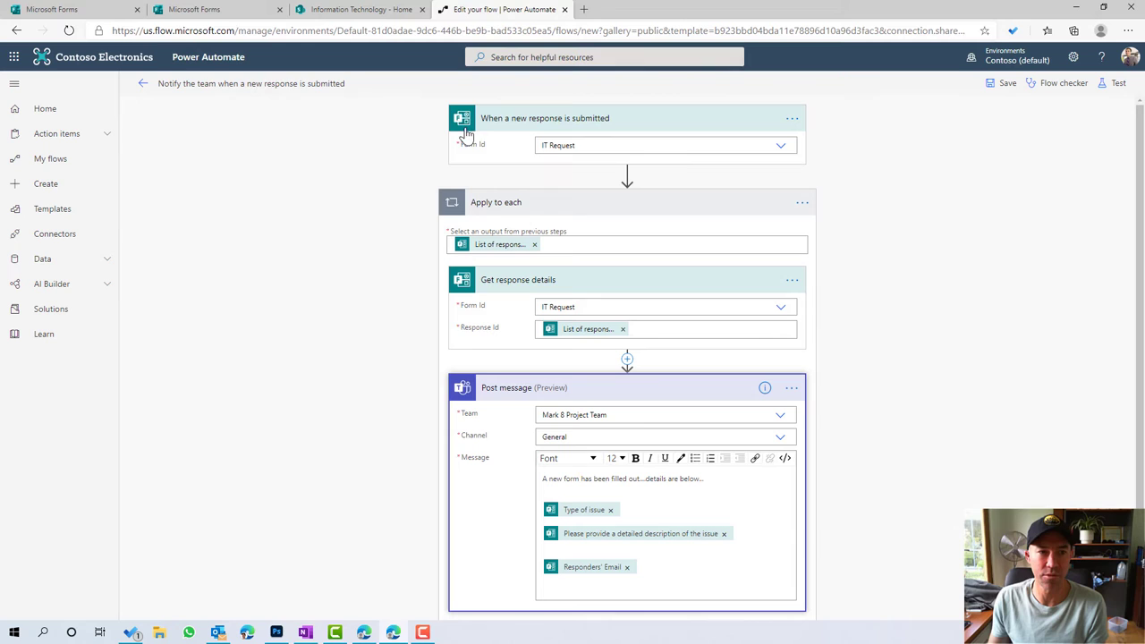
{"action": "left_click", "coordinate": [143, 85]}
{"action": "left_click", "coordinate": [629, 125]}
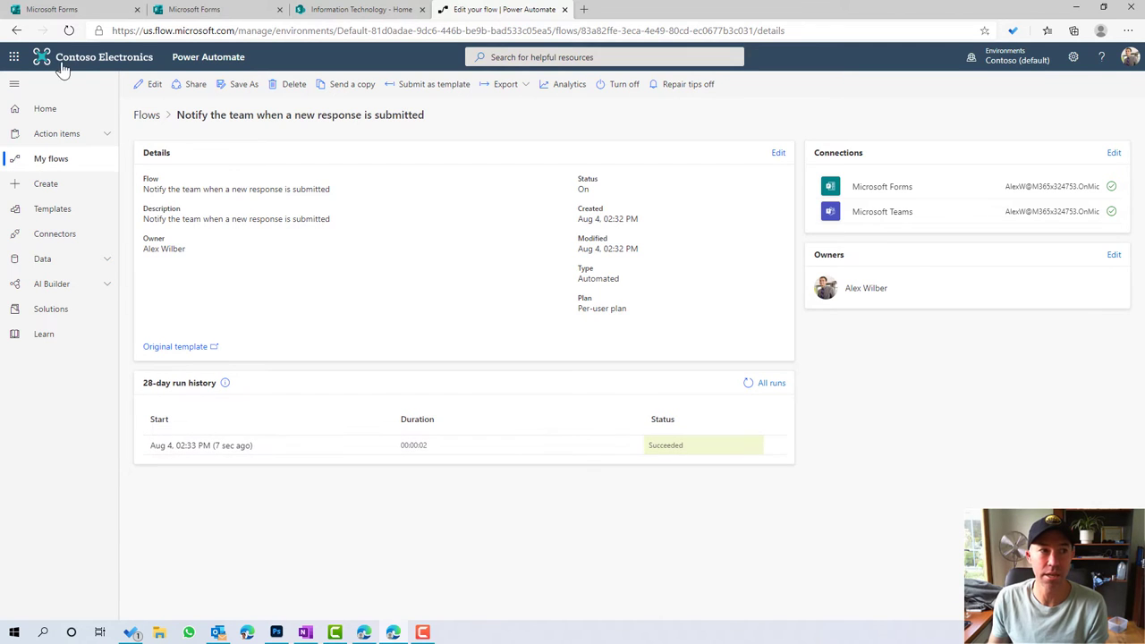
Open Teams in a new tab from the SharePoint site's Office 365 apps, and return to the SharePoint tab.
{"action": "left_click", "coordinate": [398, 10]}
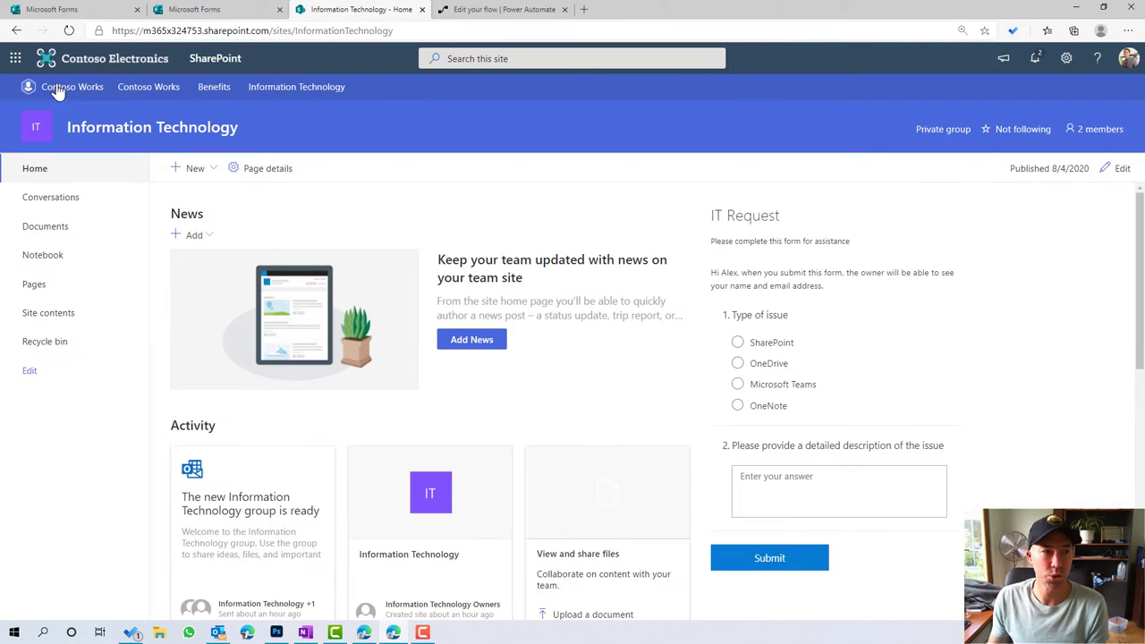
{"action": "left_click", "coordinate": [15, 58]}
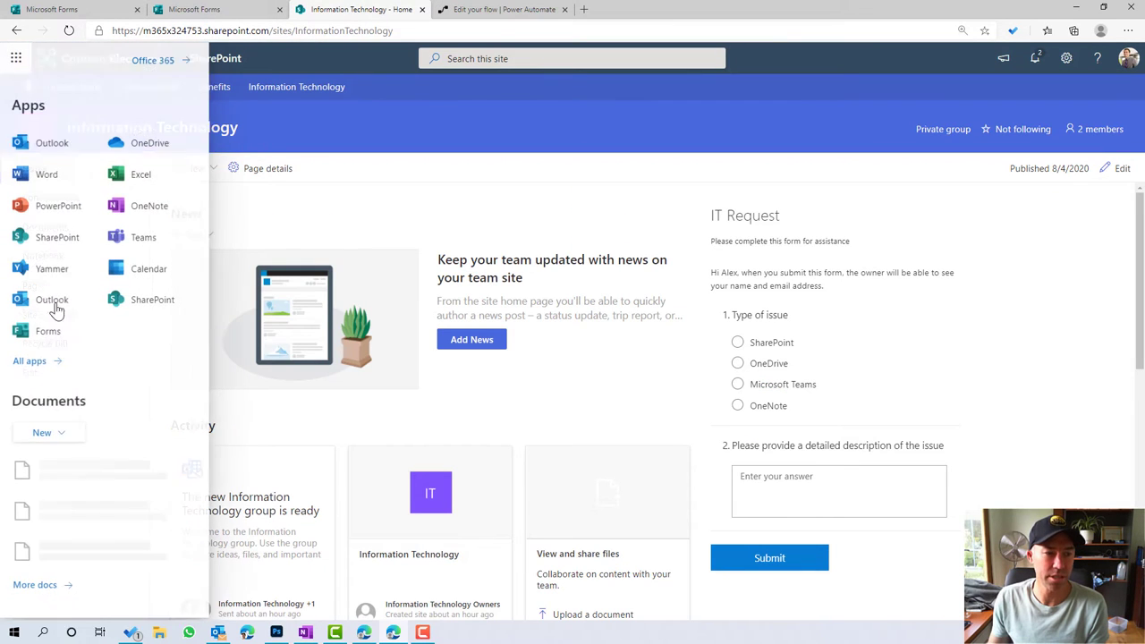
{"action": "right_click", "coordinate": [134, 248]}
{"action": "left_click", "coordinate": [224, 267]}
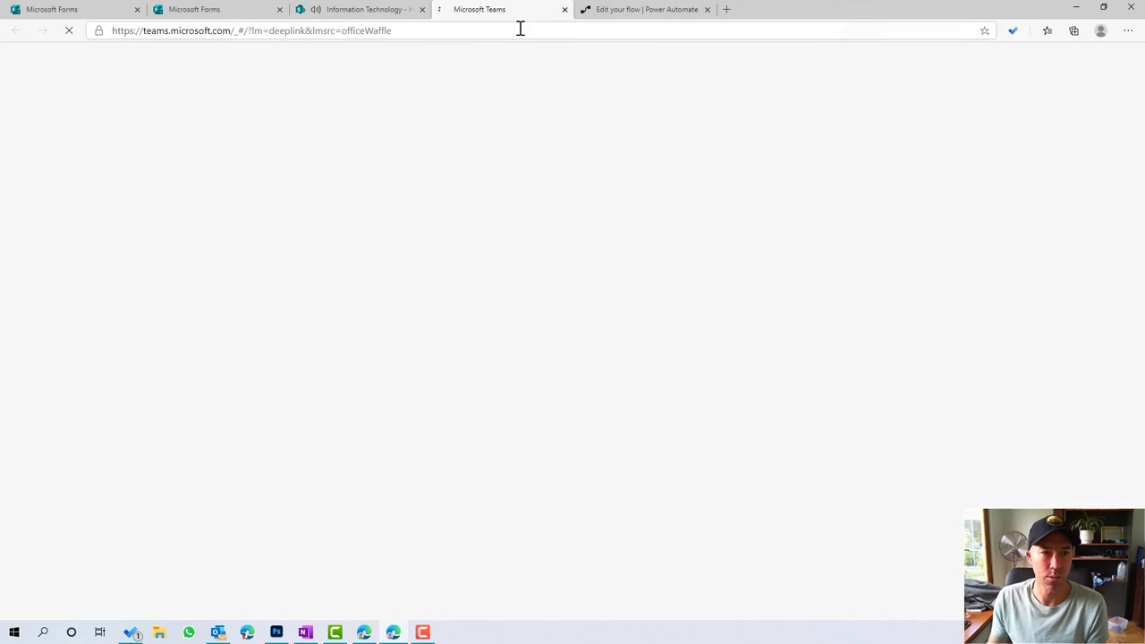
{"action": "left_click", "coordinate": [349, 11]}
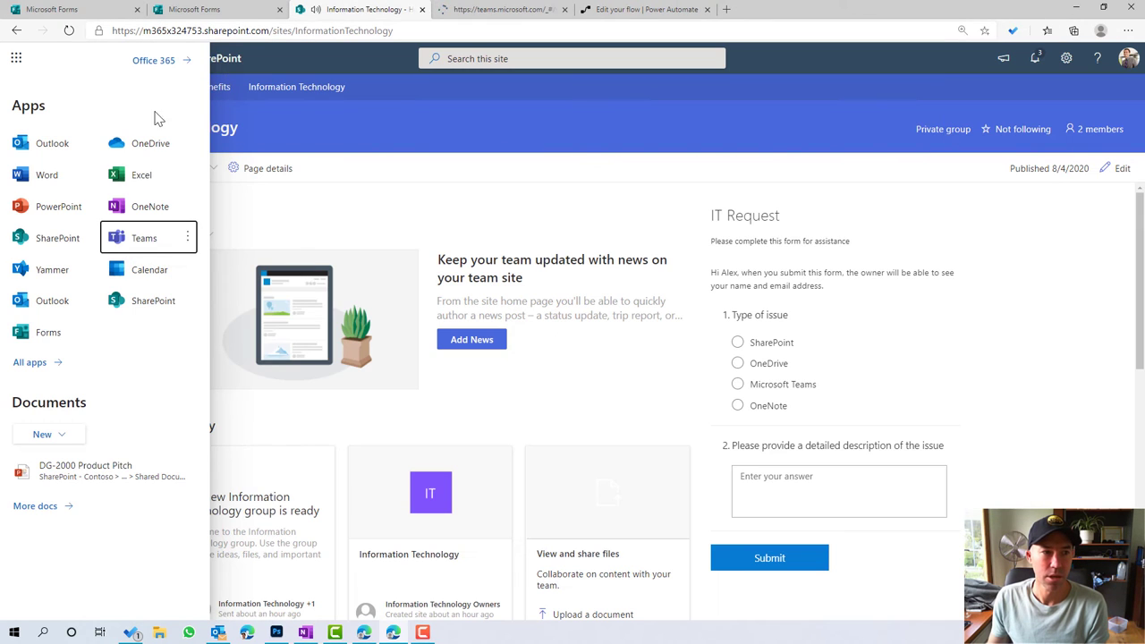
Switch to Outlook from the SharePoint site's app list and read the newest IT Request response notification.
{"action": "left_click", "coordinate": [54, 145]}
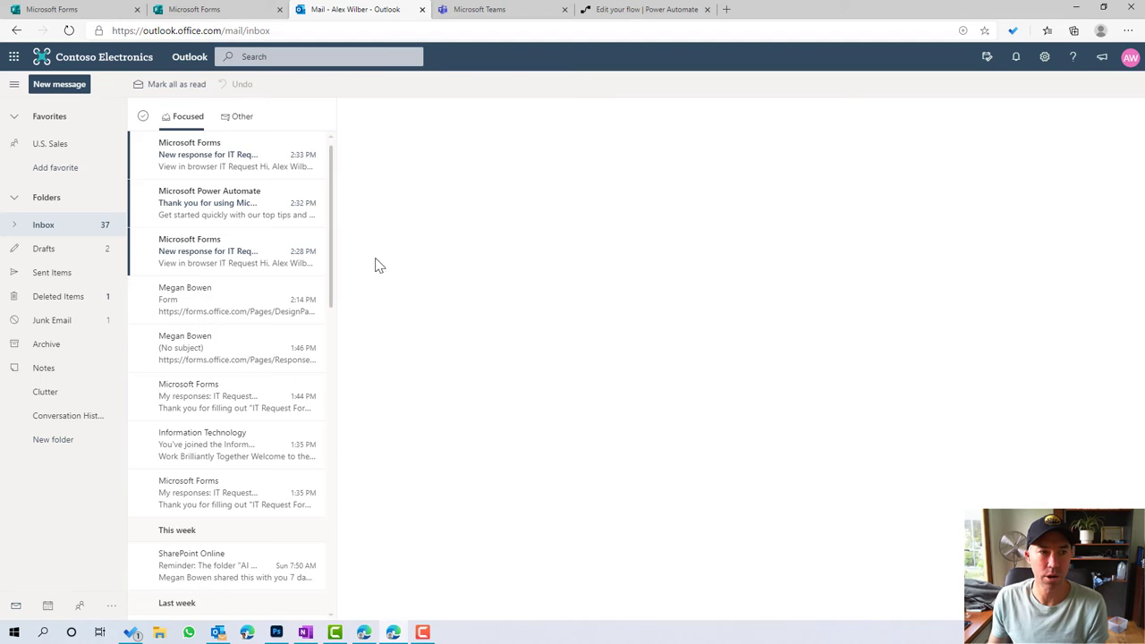
{"action": "left_click", "coordinate": [210, 159]}
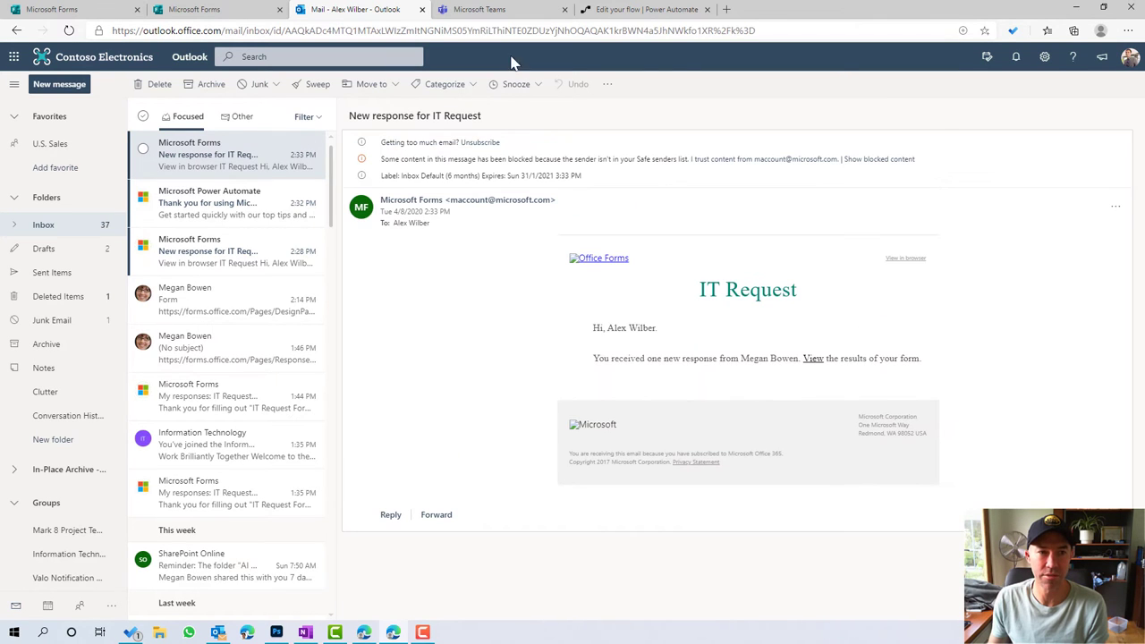
Switch to Teams and read the full form-response post in the Mark 8 Project Team's General channel.
{"action": "left_click", "coordinate": [488, 10]}
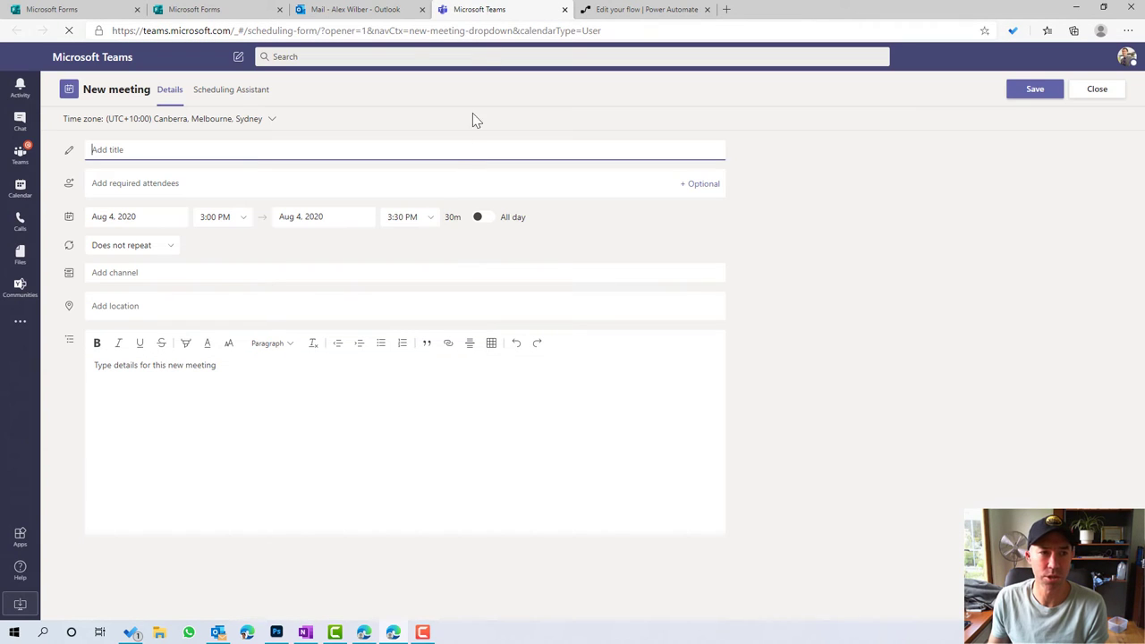
{"action": "left_click", "coordinate": [19, 154]}
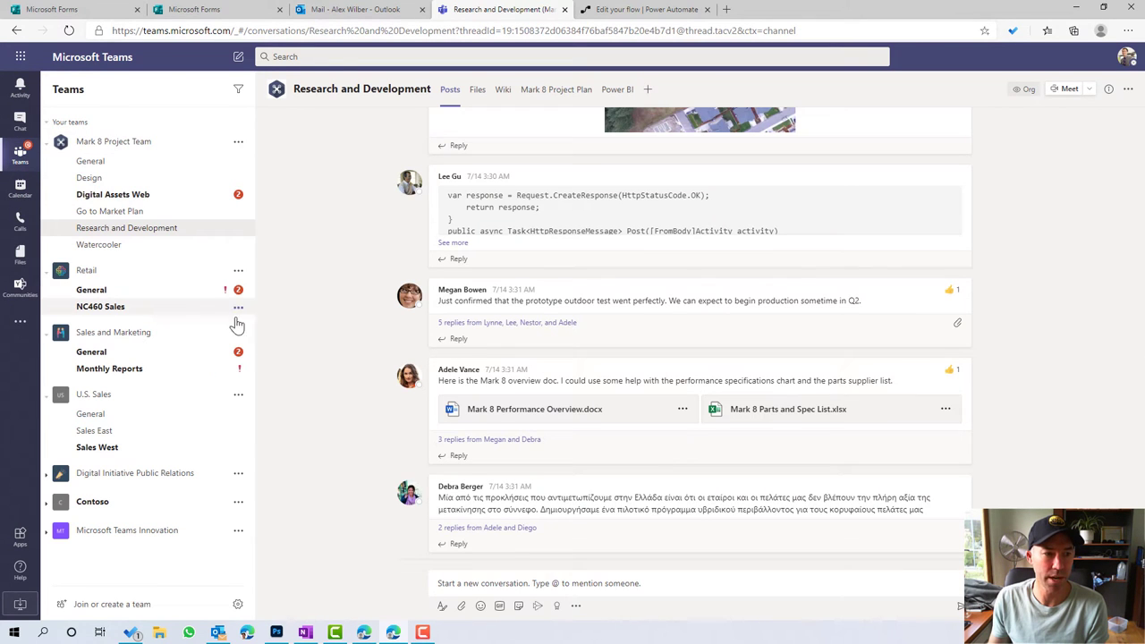
{"action": "left_click", "coordinate": [95, 161]}
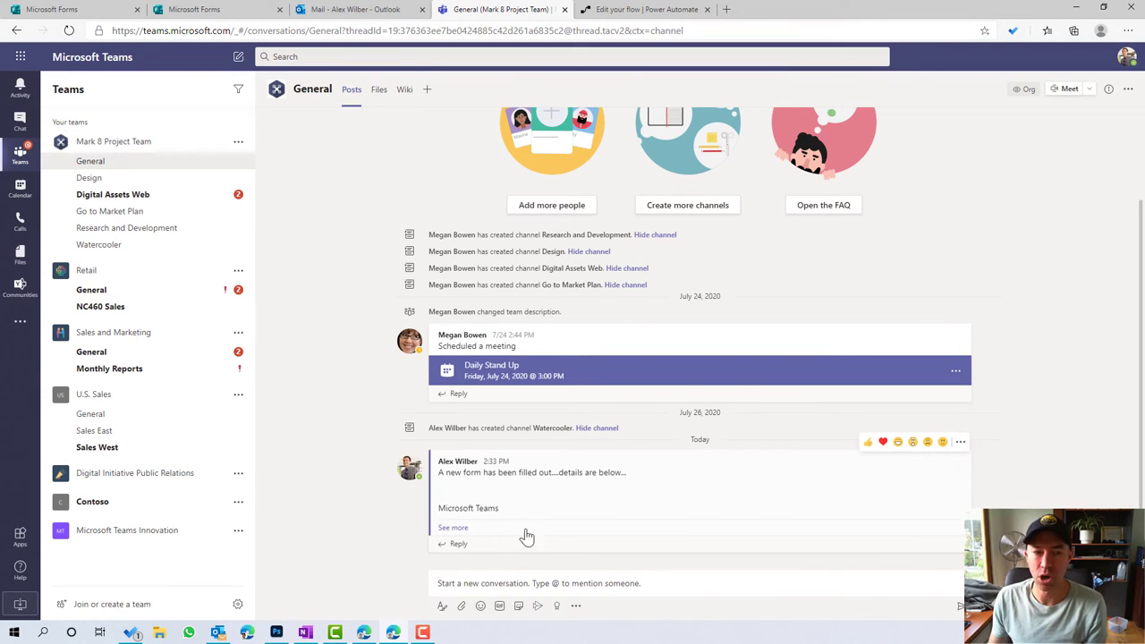
{"action": "left_click", "coordinate": [452, 528]}
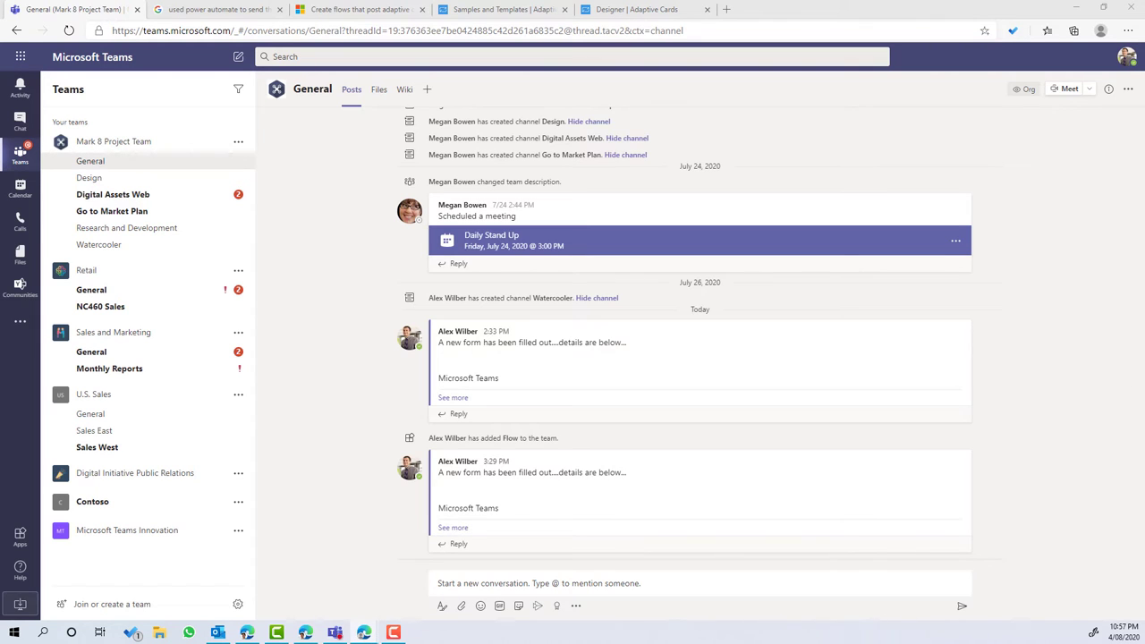
Switch to Power Automate, open the response notification flow for editing, and review its adaptive card action's team, channel and message.
{"action": "left_click", "coordinate": [364, 633]}
{"action": "left_click", "coordinate": [733, 75]}
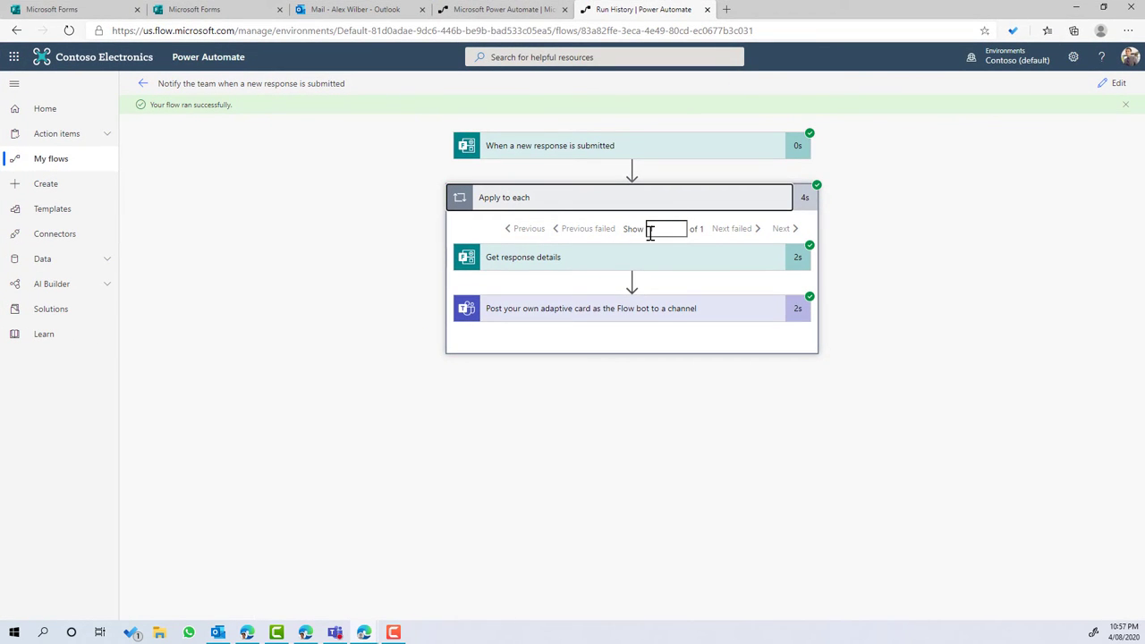
{"action": "left_click", "coordinate": [1111, 84]}
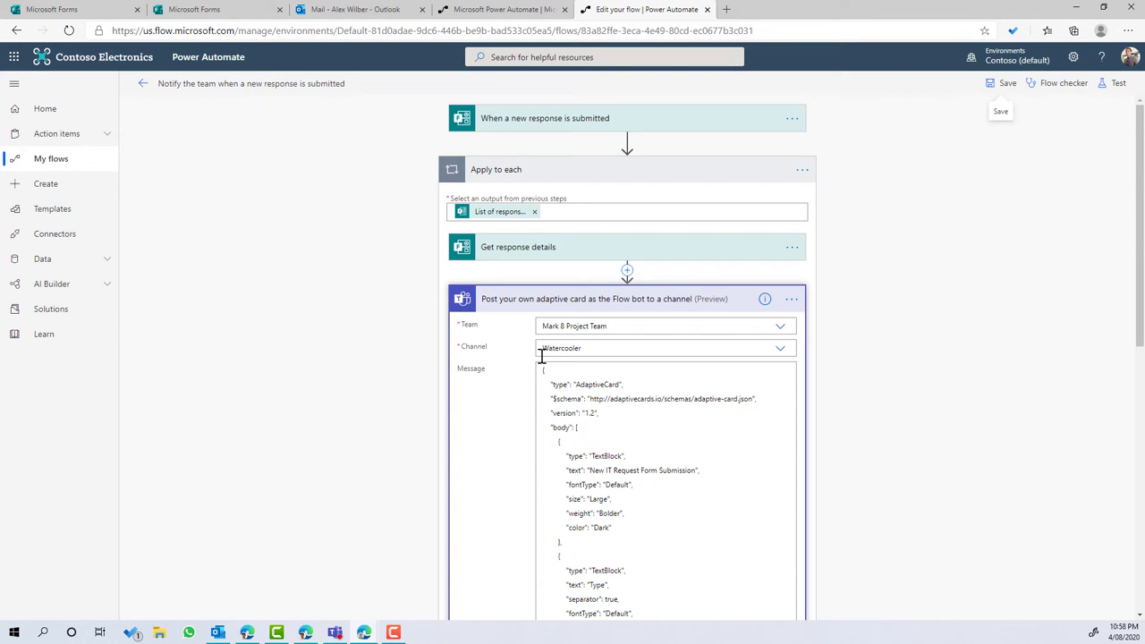
{"action": "scroll", "coordinate": [587, 386], "scroll_direction": "down", "scroll_amount": 2}
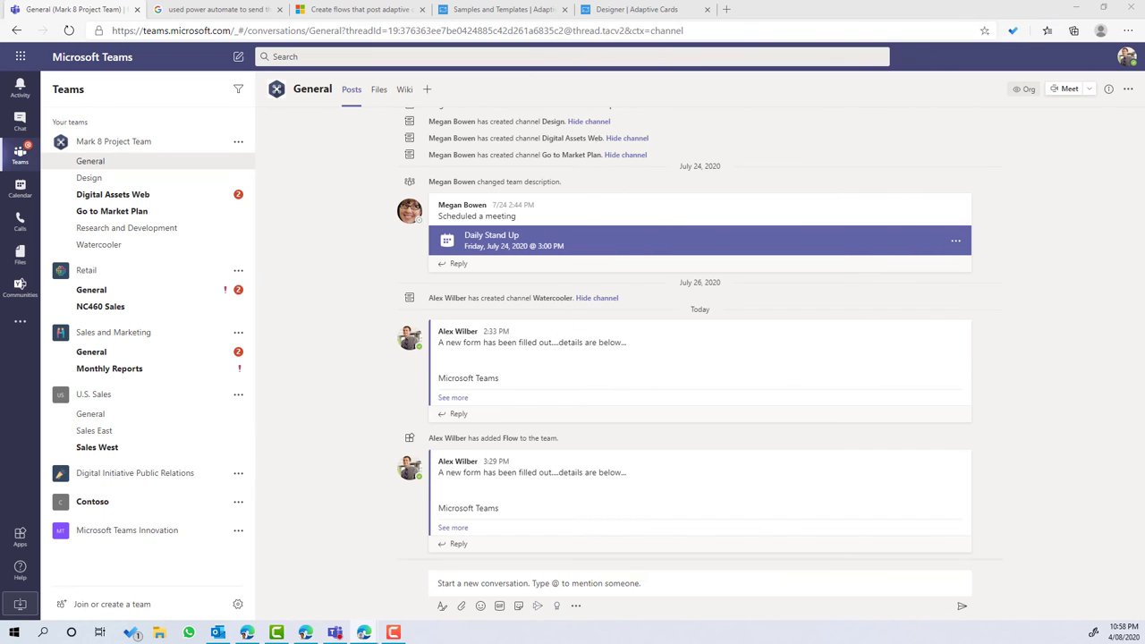
Switch to the Adaptive Cards Designer and start a new card from the Blank card sample.
{"action": "left_click", "coordinate": [617, 10]}
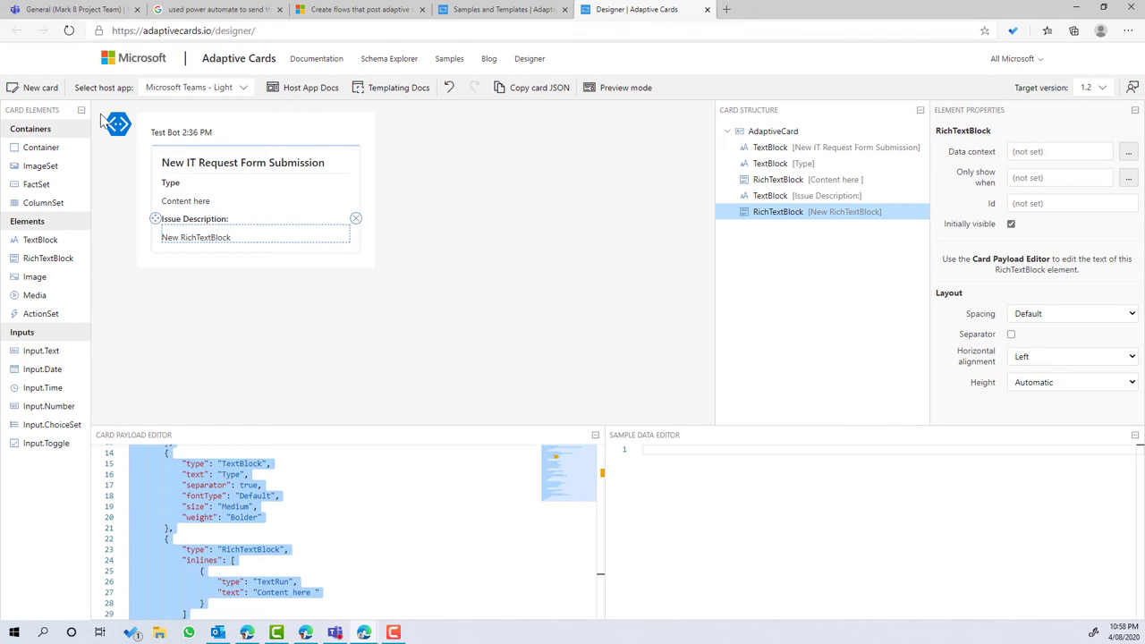
{"action": "left_click", "coordinate": [36, 92]}
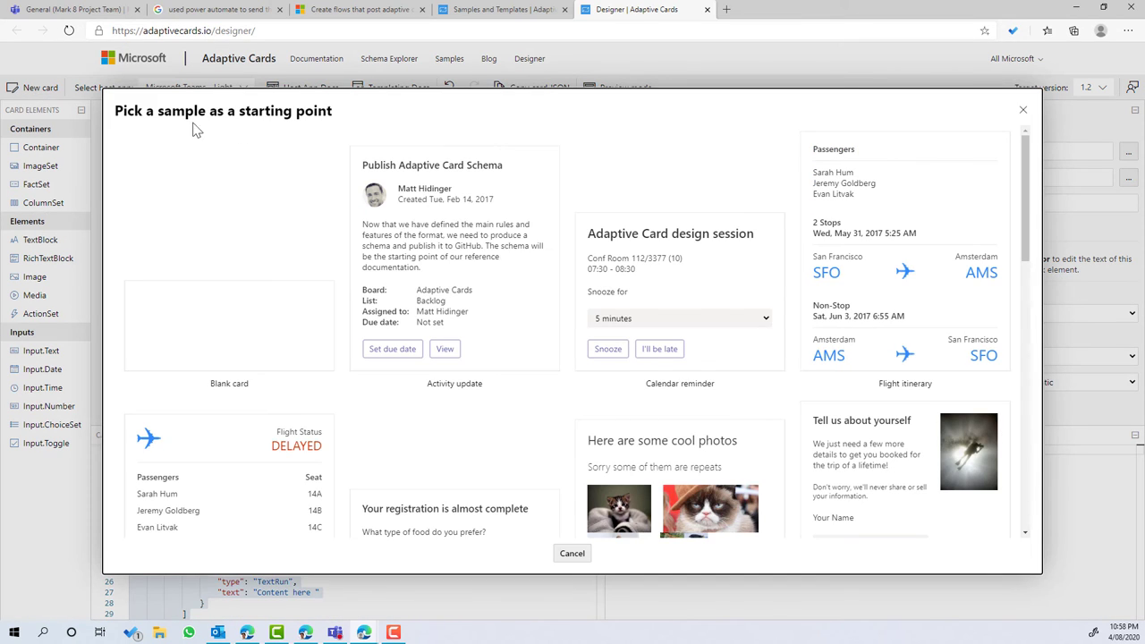
{"action": "left_click", "coordinate": [256, 336]}
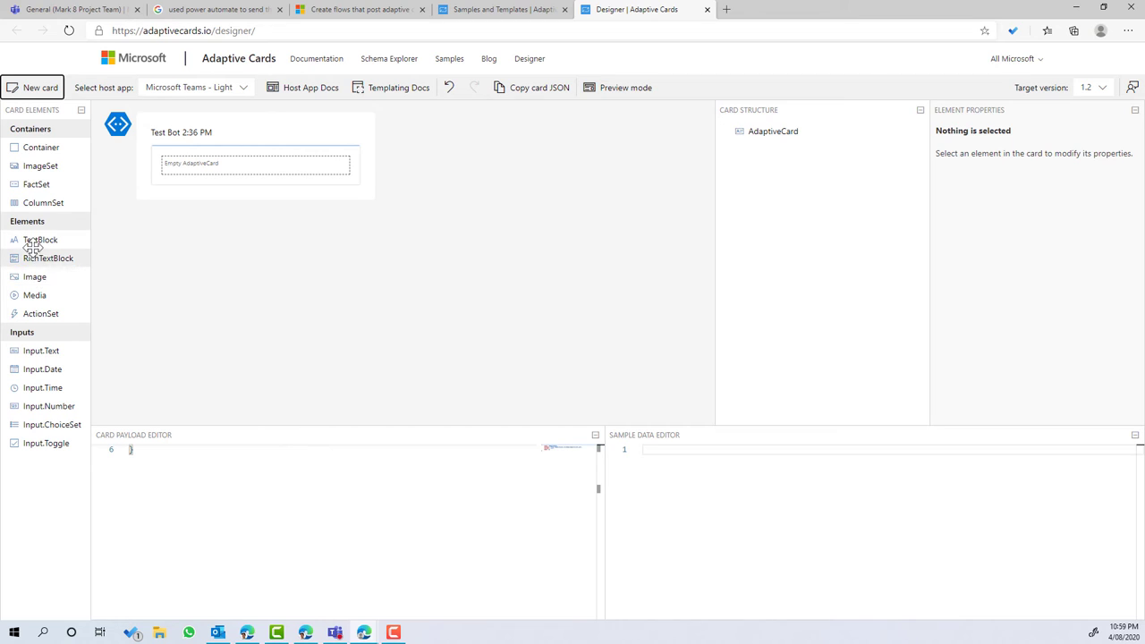
Add a TextBlock to the empty card and set its text to "New IT Request Form Submitted" in the card payload.
{"action": "left_click_drag", "start_coordinate": [39, 241], "coordinate": [181, 162]}
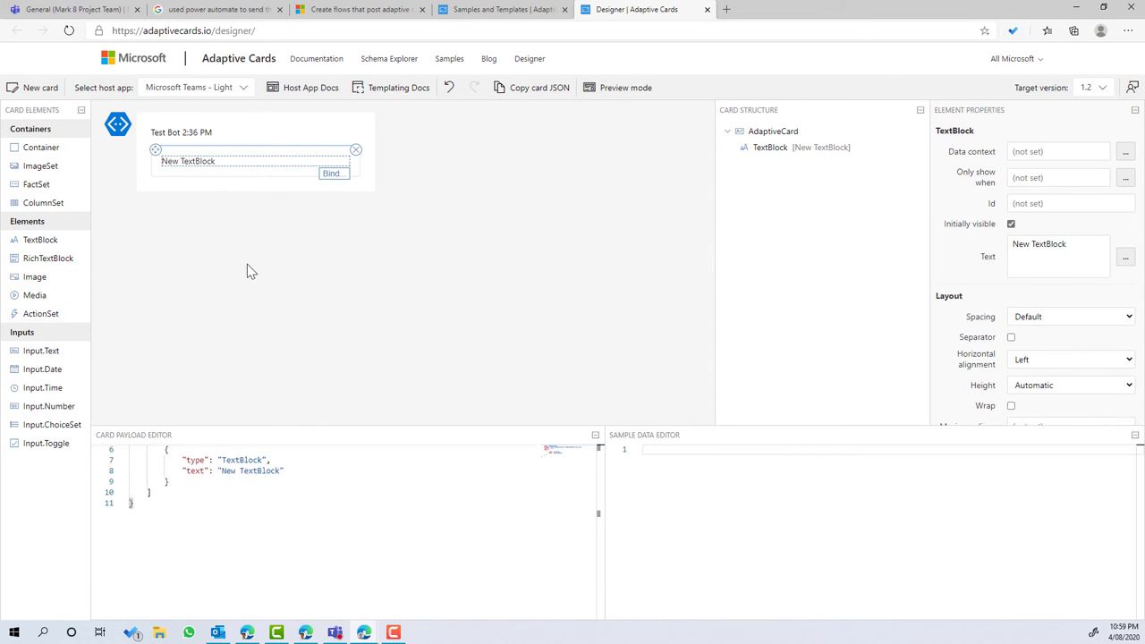
{"action": "double_click", "coordinate": [268, 467]}
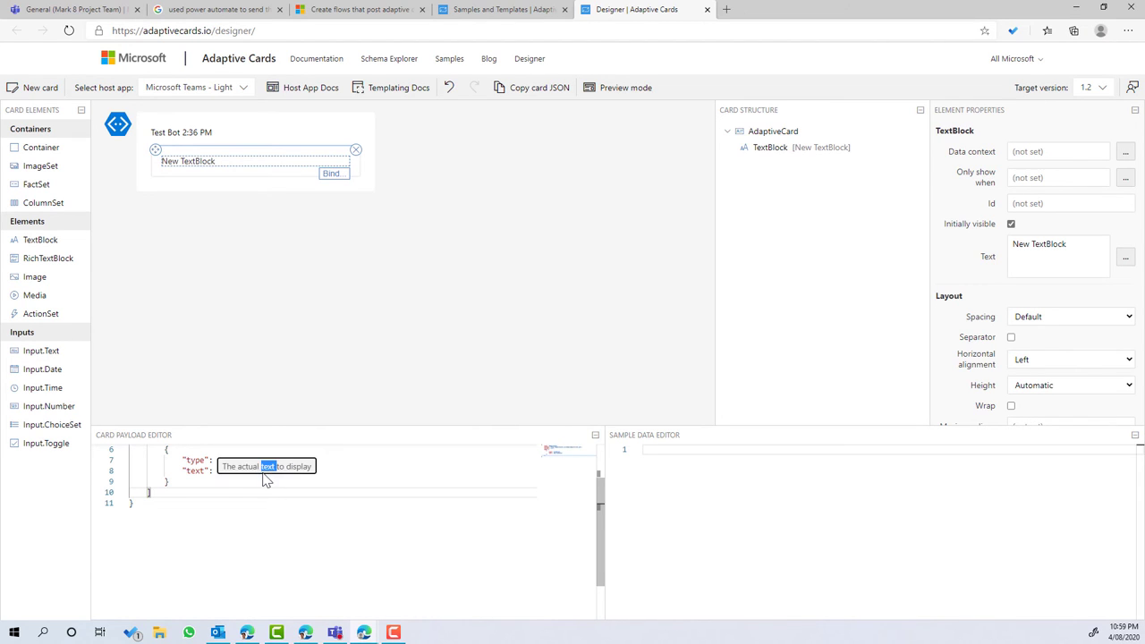
{"action": "double_click", "coordinate": [256, 470]}
{"action": "key", "text": "BackSpace"}
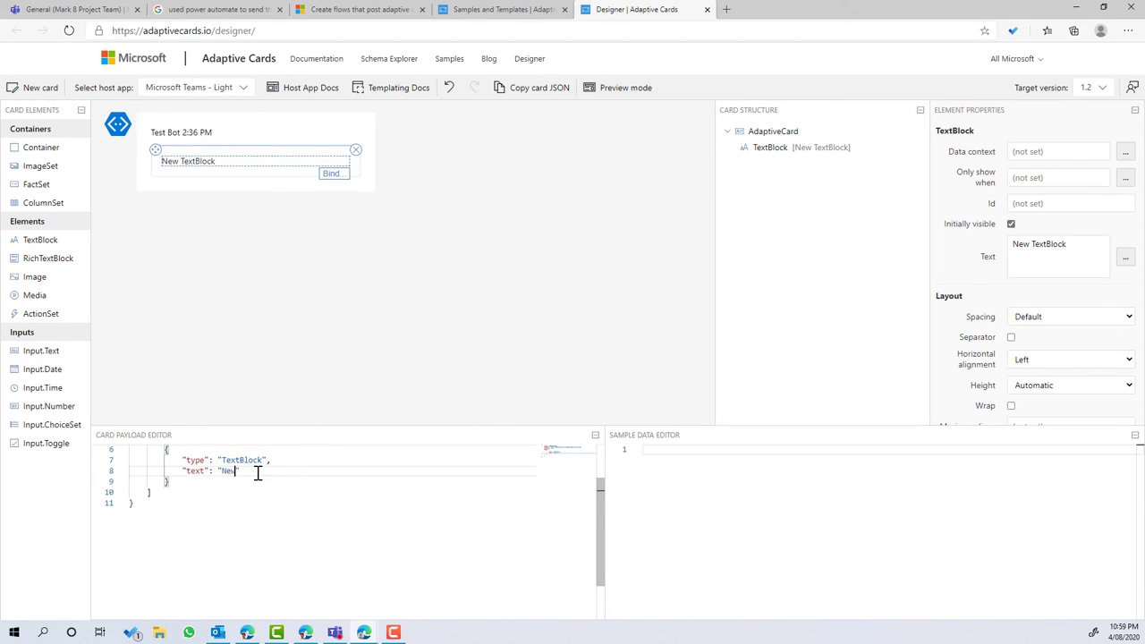
{"action": "key", "text": "BackSpace"}
{"action": "key", "text": "BackSpace"}
{"action": "key", "text": "BackSpace"}
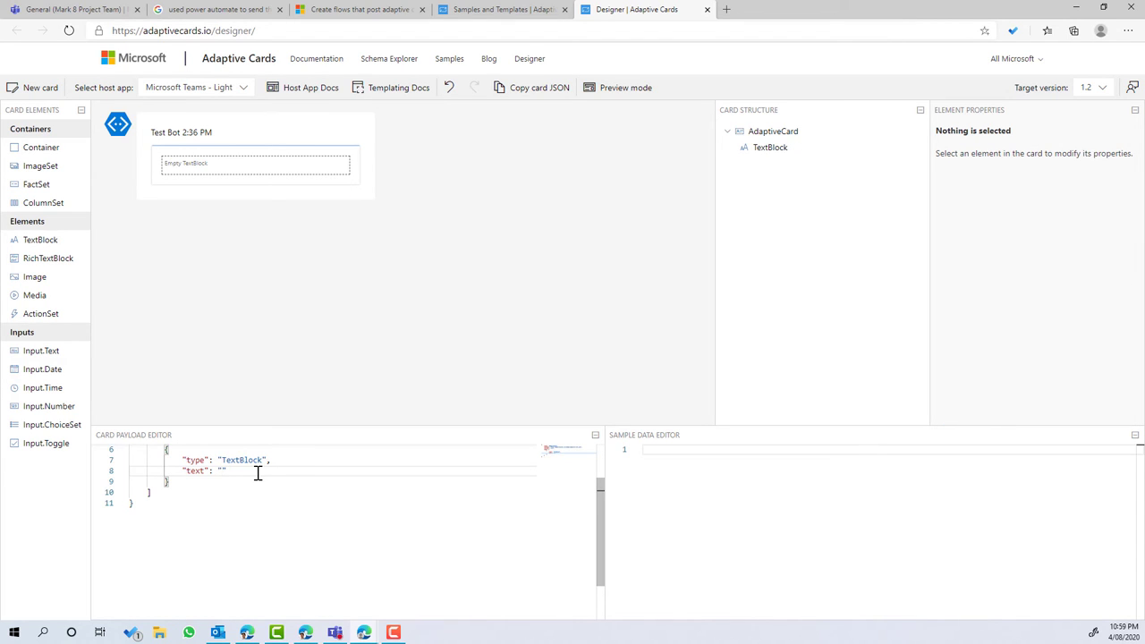
{"action": "type", "text": "New IT Request Form "}
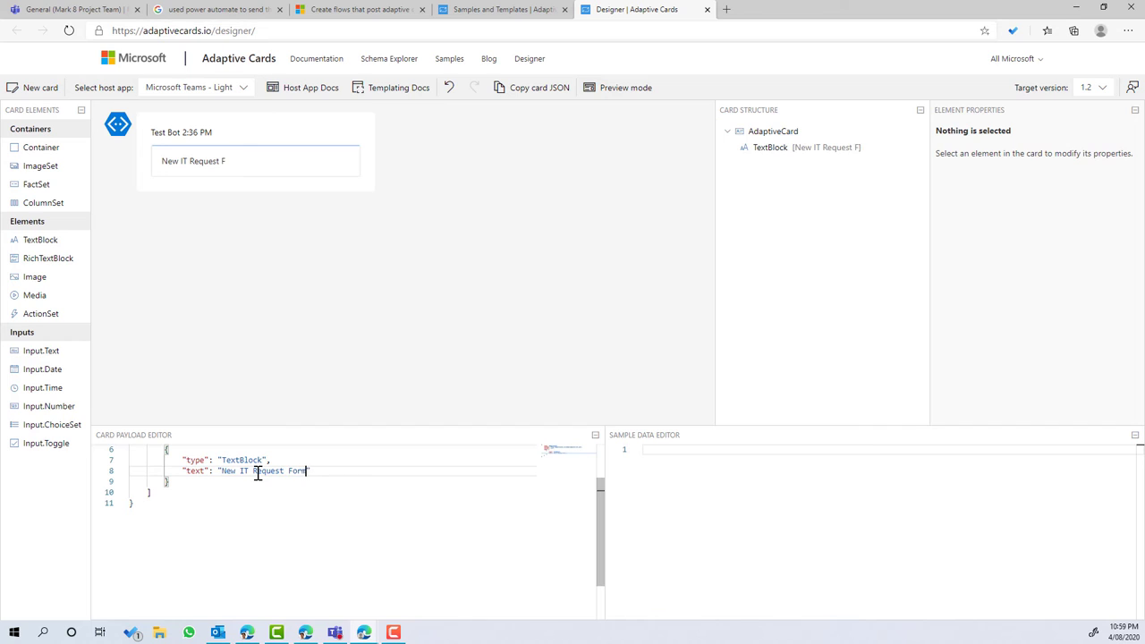
{"action": "type", "text": "Submitted"}
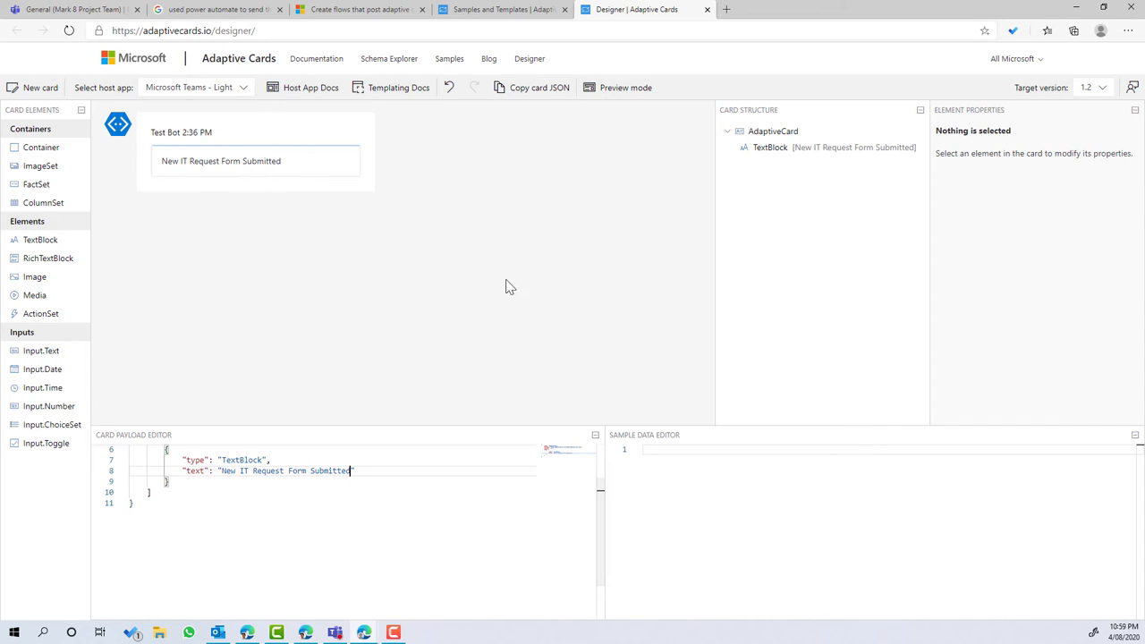
Style the heading TextBlock with font type Default, size Large, weight Bolder and color Attention.
{"action": "left_click", "coordinate": [237, 168]}
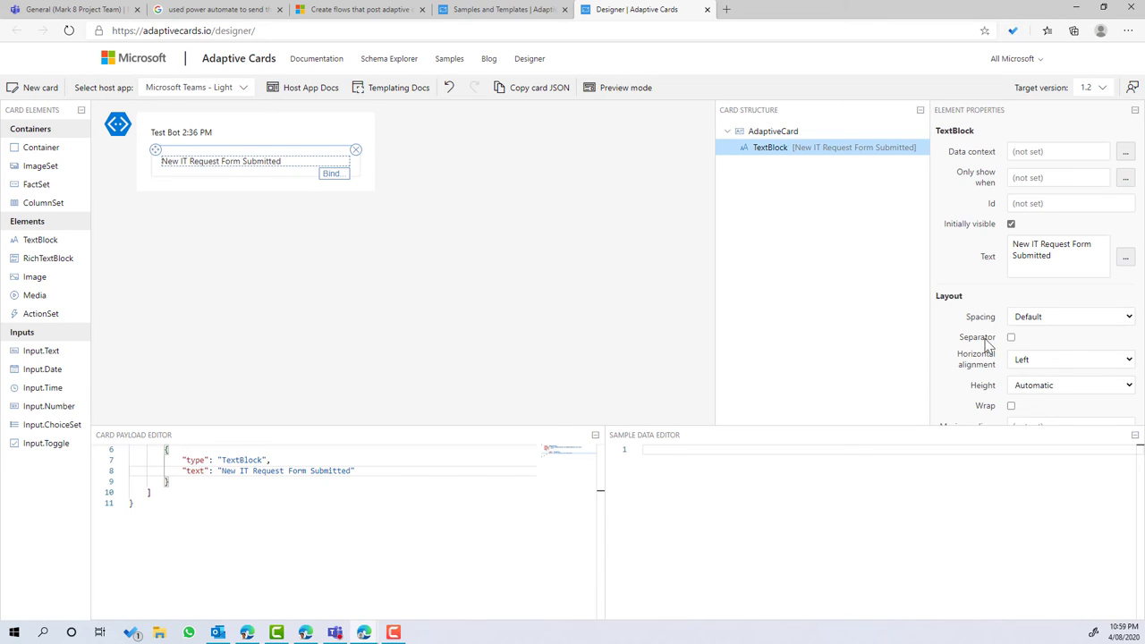
{"action": "scroll", "coordinate": [1049, 358], "scroll_direction": "down", "scroll_amount": 3}
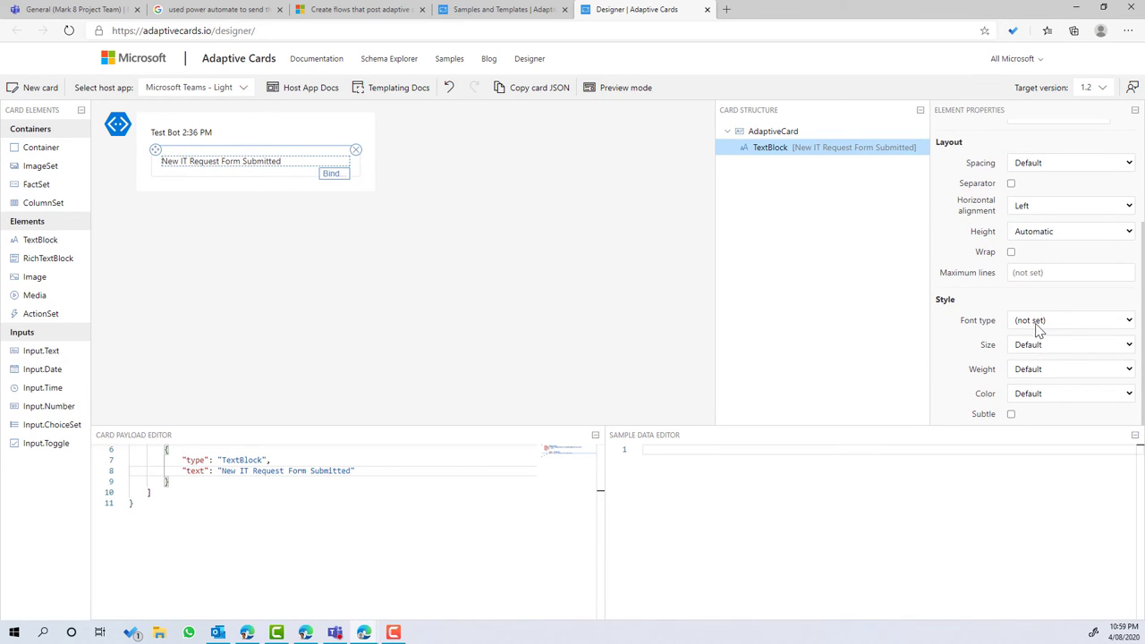
{"action": "left_click", "coordinate": [1038, 321]}
{"action": "left_click", "coordinate": [1027, 344]}
{"action": "left_click", "coordinate": [1034, 346]}
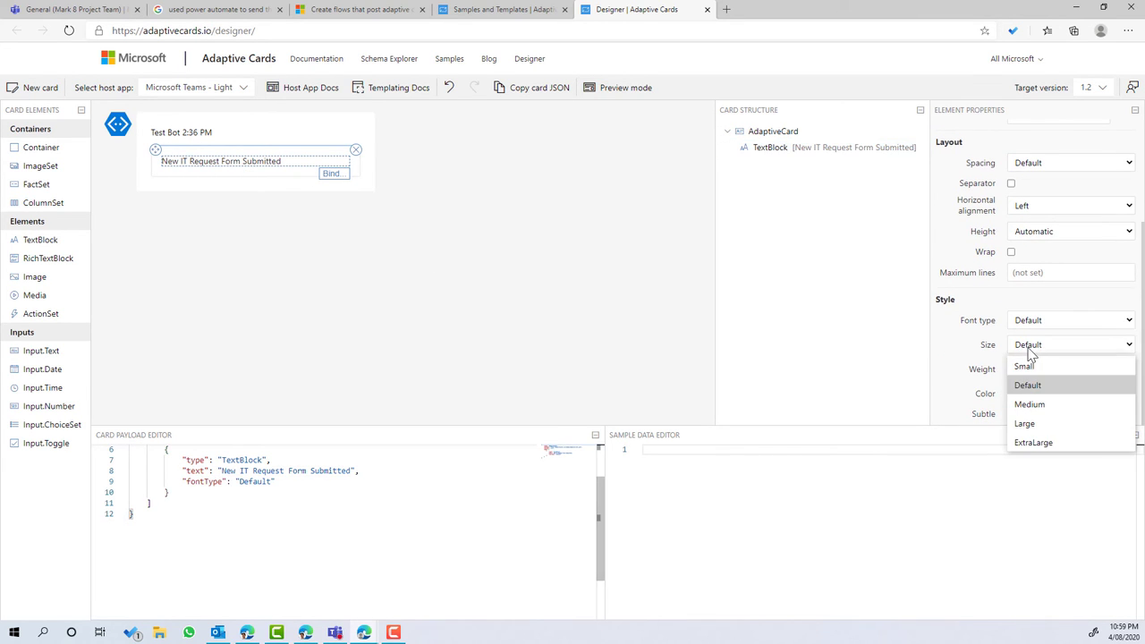
{"action": "left_click", "coordinate": [1030, 426]}
{"action": "left_click", "coordinate": [1025, 369]}
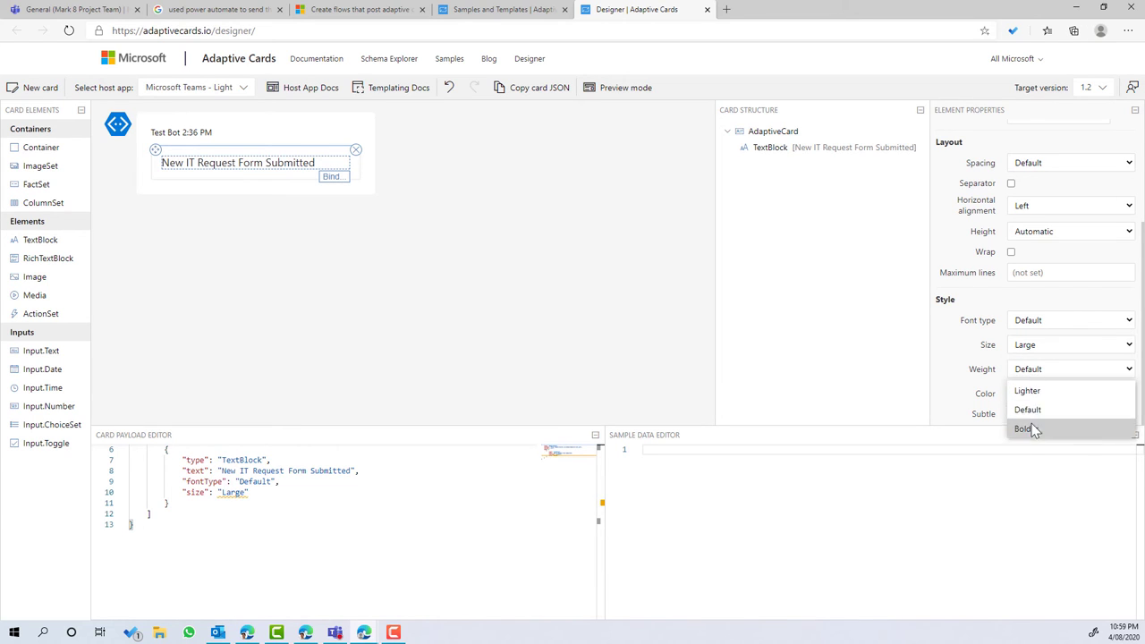
{"action": "left_click", "coordinate": [1031, 407]}
{"action": "left_click", "coordinate": [1031, 372]}
{"action": "left_click", "coordinate": [1028, 426]}
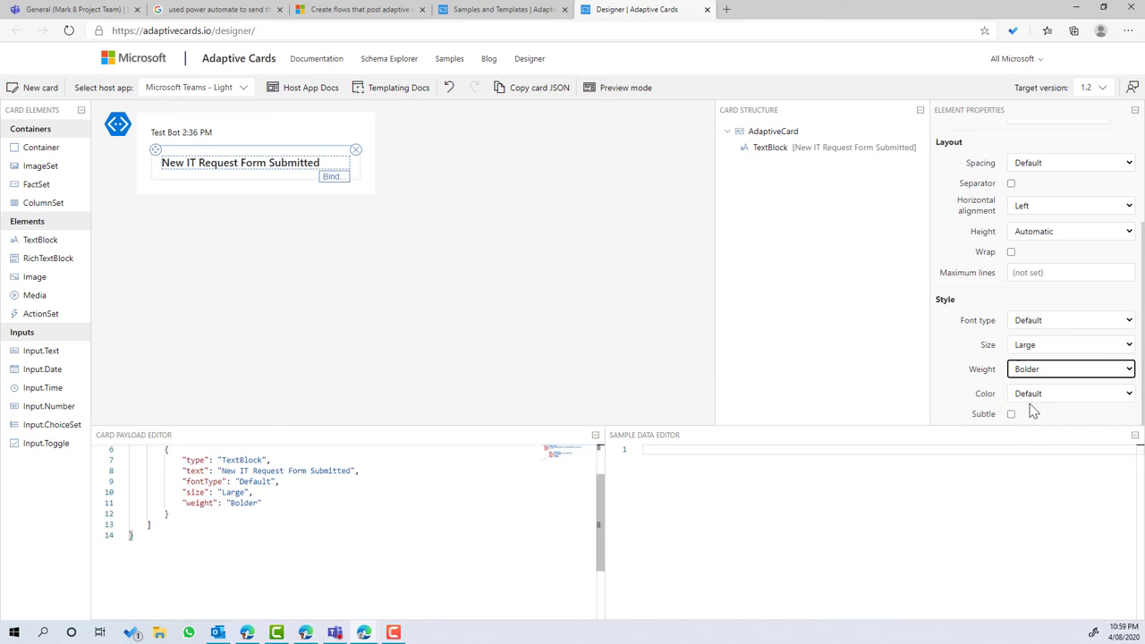
{"action": "left_click", "coordinate": [1031, 402]}
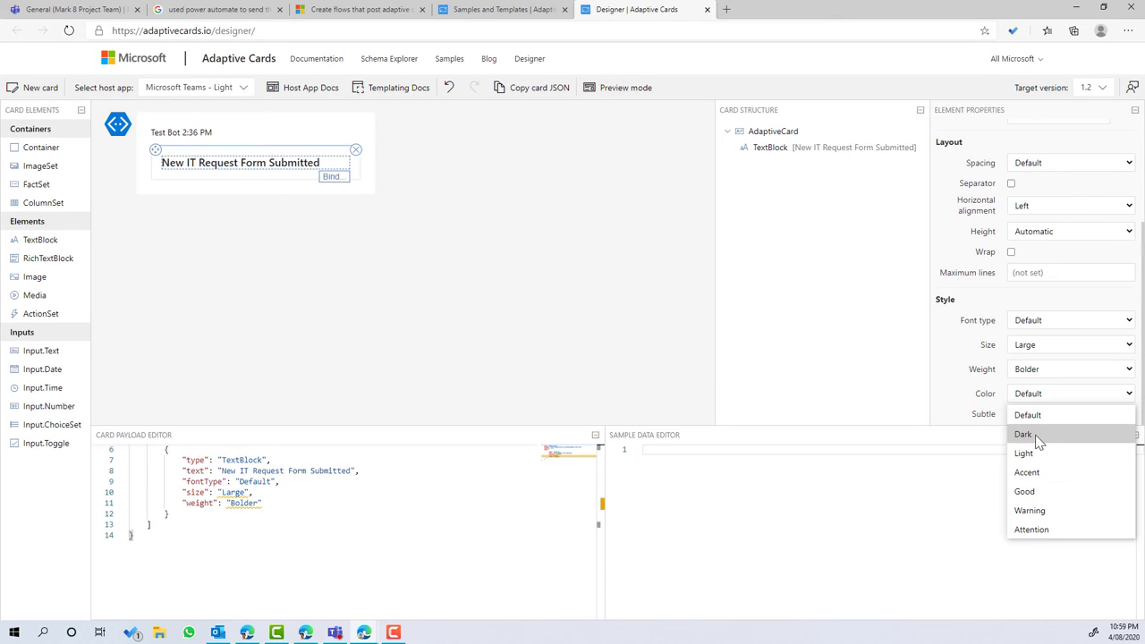
{"action": "left_click", "coordinate": [1042, 530]}
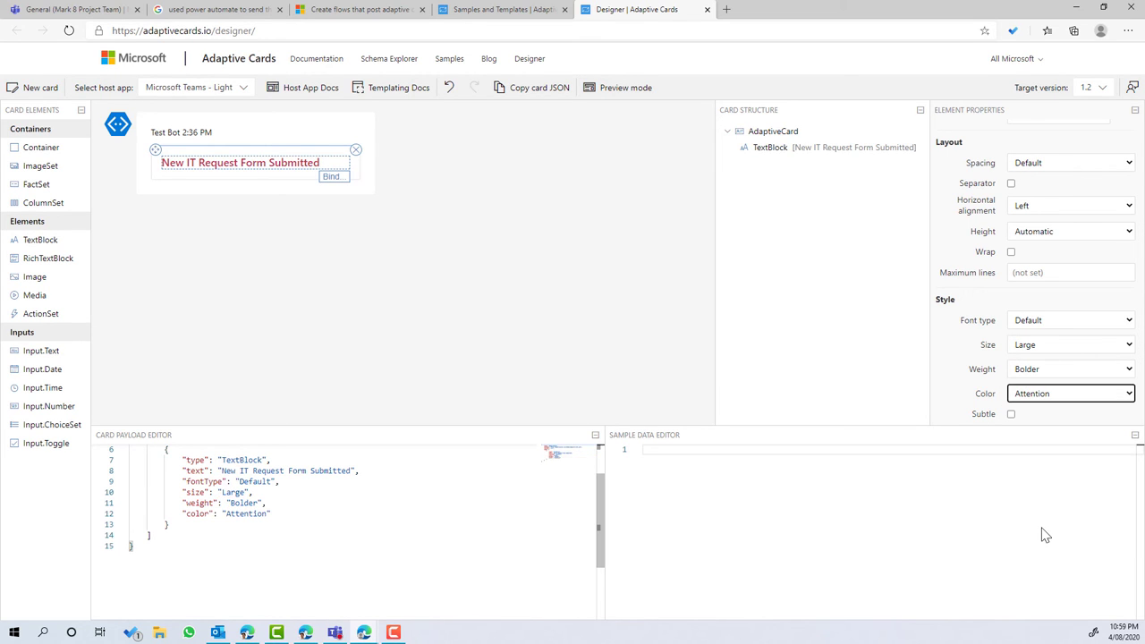
Try the Accent, Good and Warning colors on the heading TextBlock, and return it to Attention.
{"action": "left_click", "coordinate": [1038, 402]}
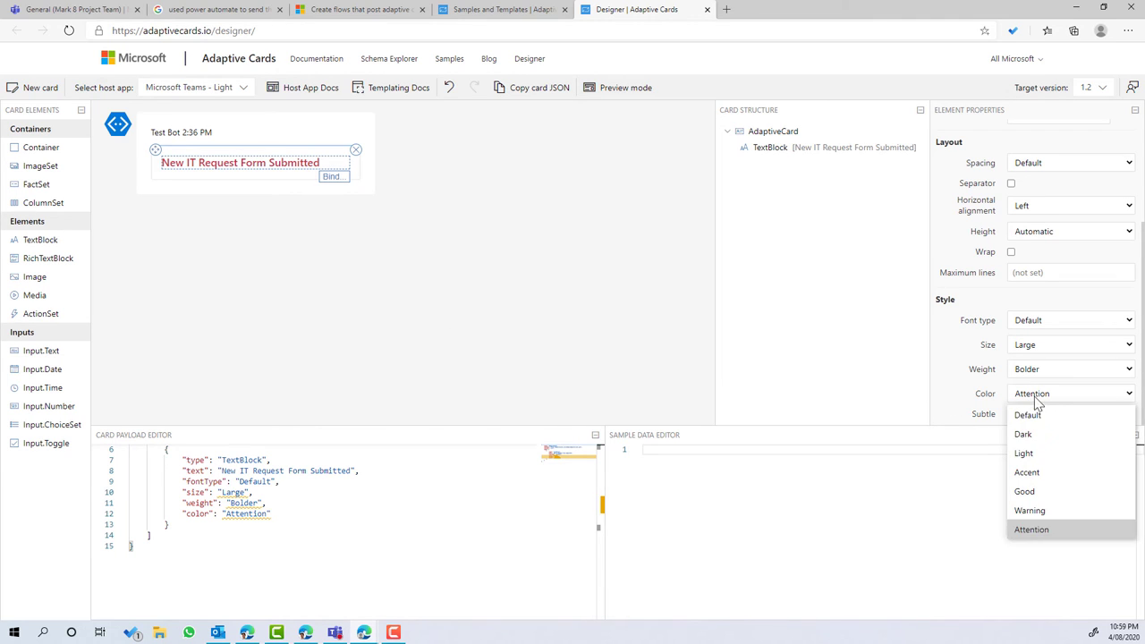
{"action": "left_click", "coordinate": [1047, 471]}
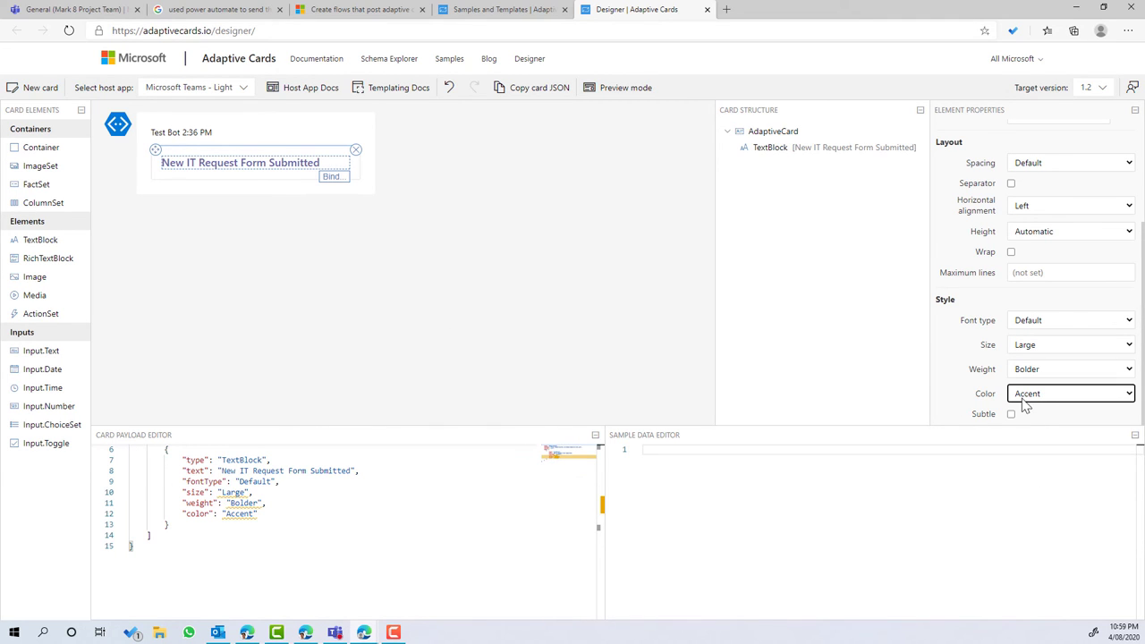
{"action": "left_click", "coordinate": [1020, 402]}
{"action": "left_click", "coordinate": [1053, 472]}
{"action": "left_click", "coordinate": [1030, 400]}
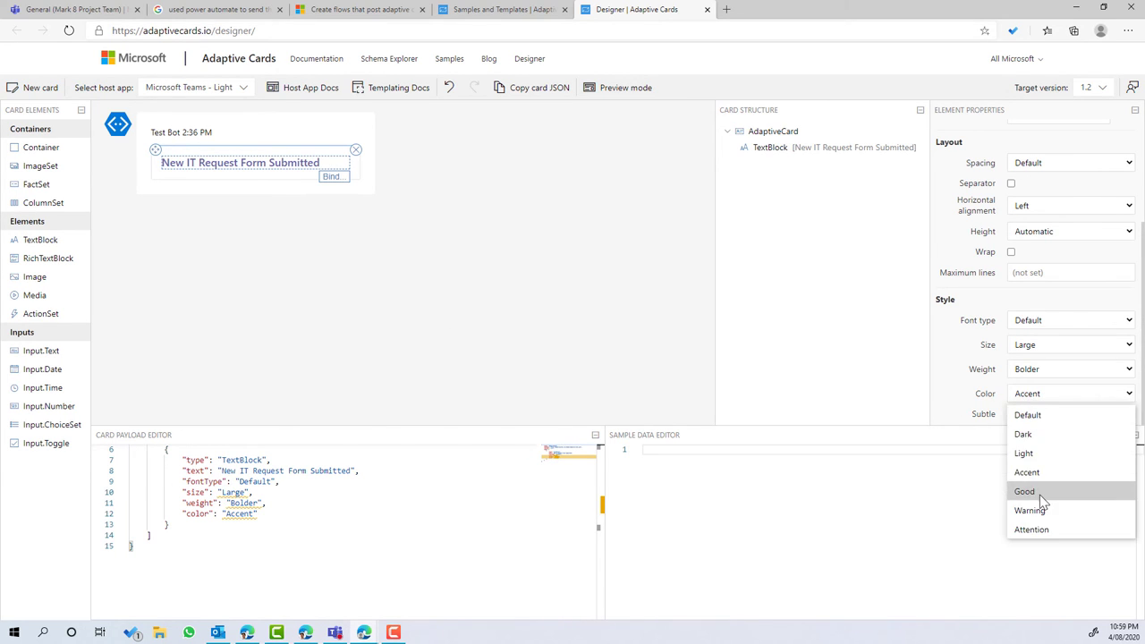
{"action": "left_click", "coordinate": [1037, 491]}
{"action": "left_click", "coordinate": [1033, 402]}
{"action": "left_click", "coordinate": [1043, 492]}
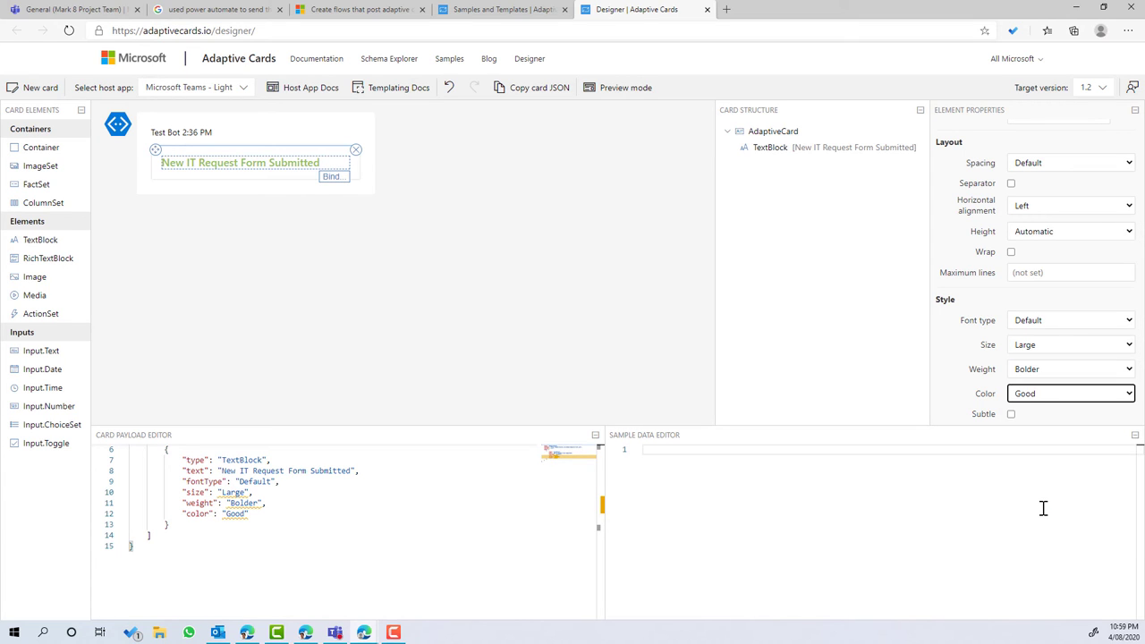
{"action": "left_click", "coordinate": [1028, 400]}
{"action": "left_click", "coordinate": [1038, 510]}
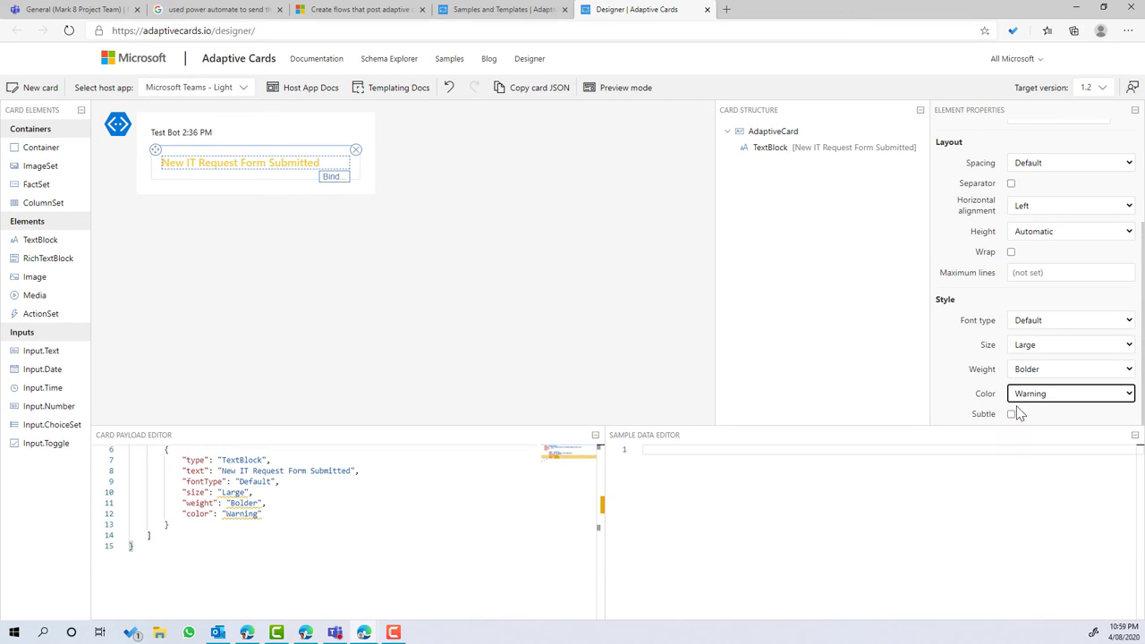
{"action": "left_click", "coordinate": [1020, 401]}
{"action": "left_click", "coordinate": [1040, 529]}
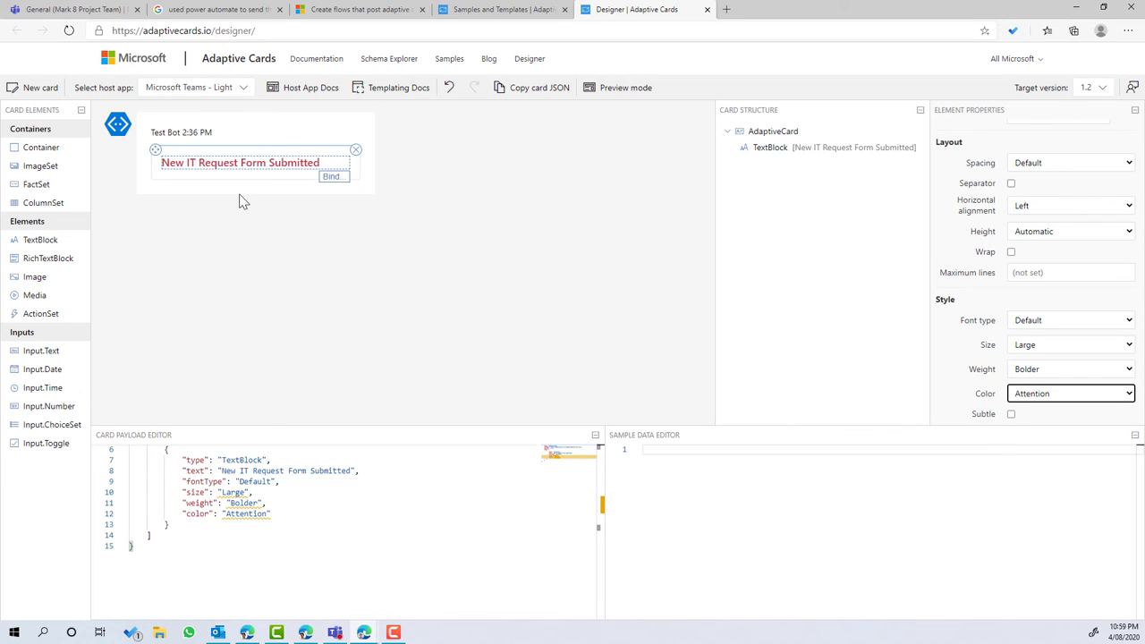
Add a second TextBlock below the heading and set its text to "Type:" in the card payload.
{"action": "left_click_drag", "start_coordinate": [31, 240], "coordinate": [179, 179]}
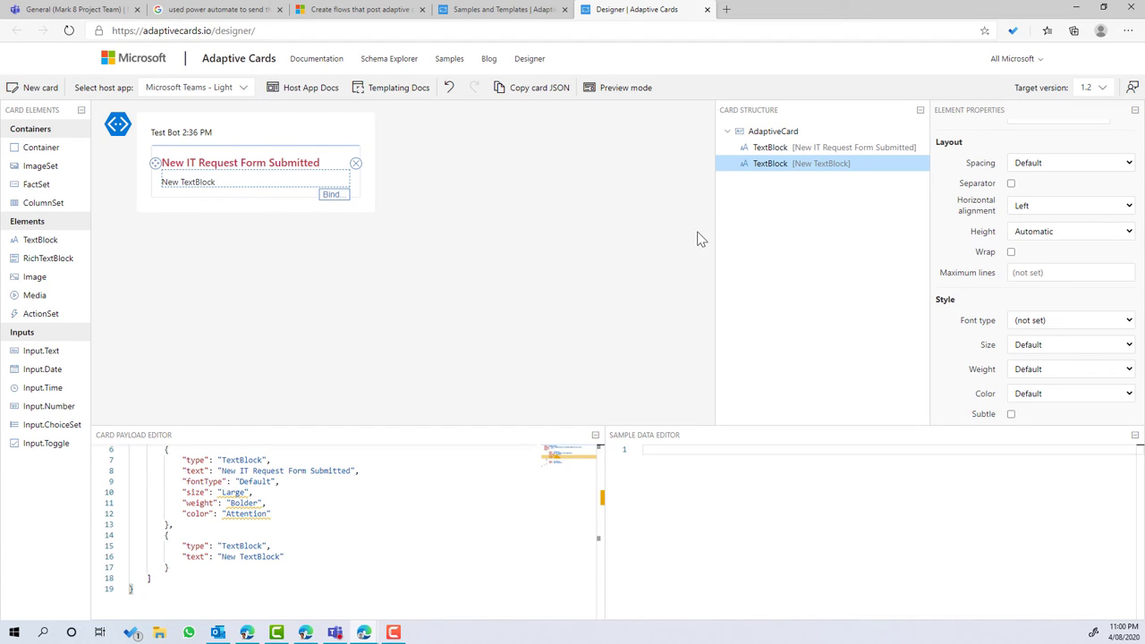
{"action": "double_click", "coordinate": [271, 556]}
{"action": "key", "text": "BackSpace"}
{"action": "key", "text": "BackSpace"}
{"action": "key", "text": "BackSpace"}
{"action": "key", "text": "BackSpace"}
{"action": "key", "text": "BackSpace"}
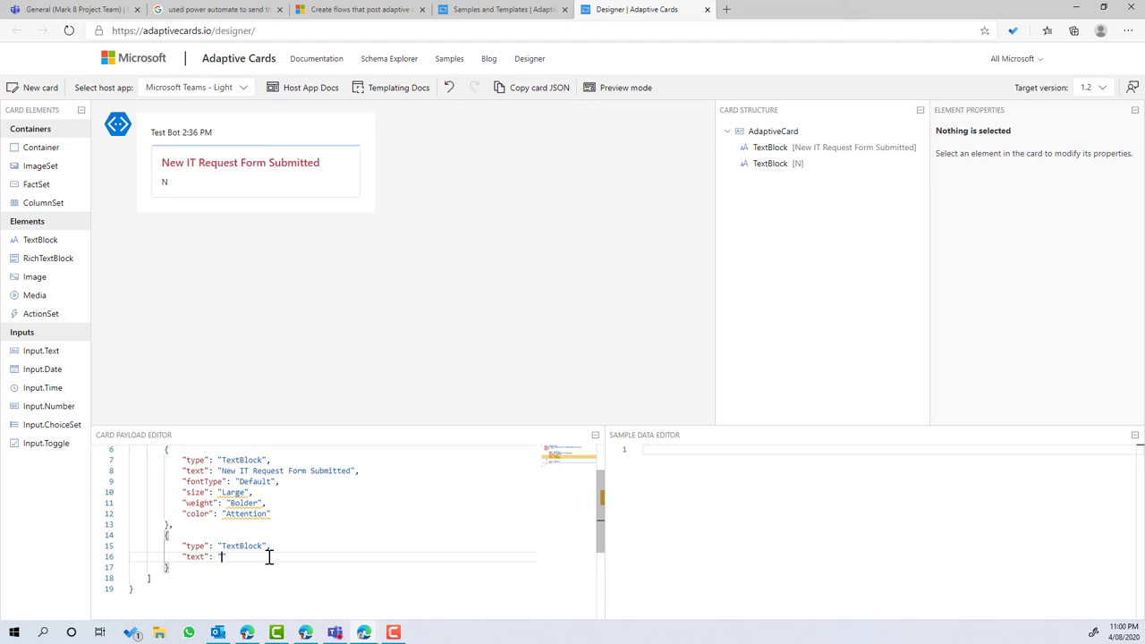
{"action": "type", "text": "Type:"}
Set the weight of the "Type:" TextBlock to Bolder.
{"action": "left_click", "coordinate": [212, 187]}
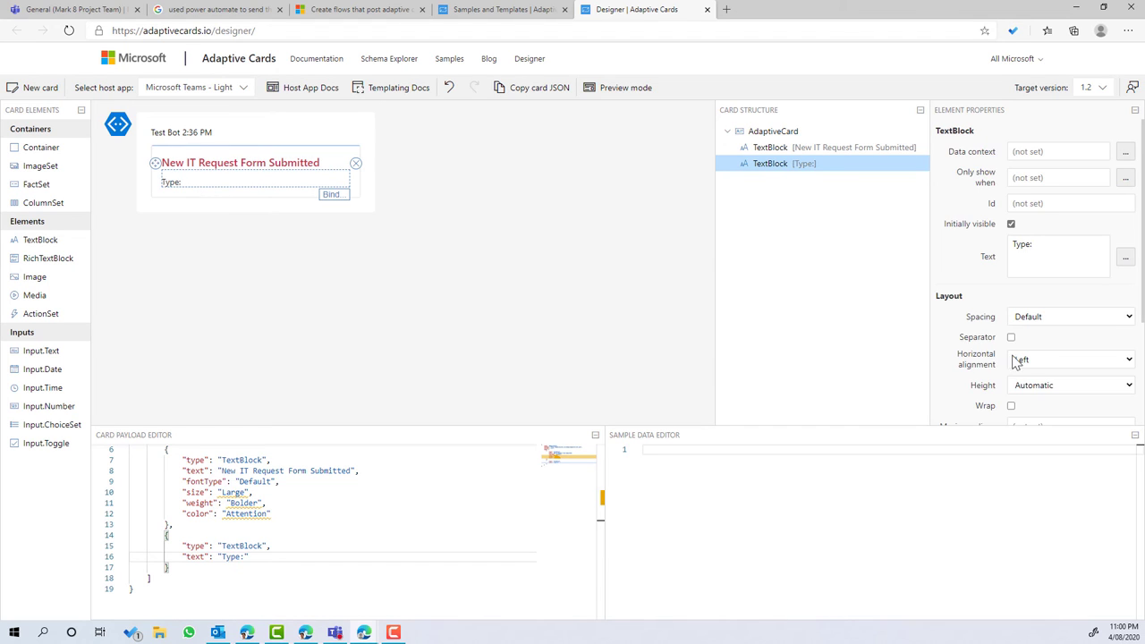
{"action": "scroll", "coordinate": [1029, 367], "scroll_direction": "down", "scroll_amount": 3}
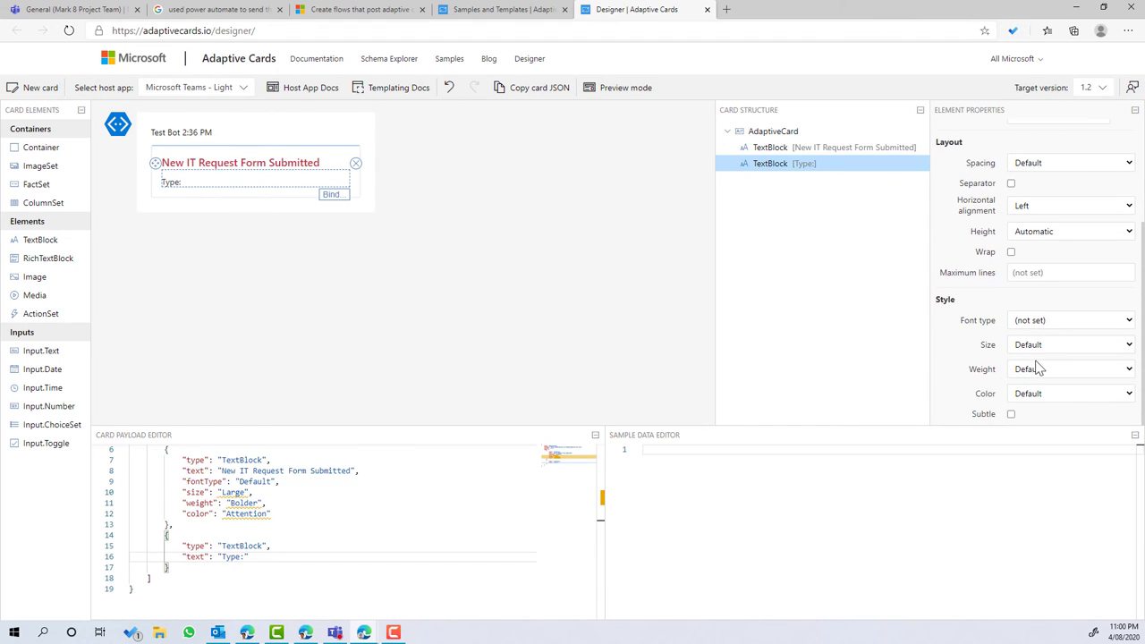
{"action": "left_click", "coordinate": [1040, 374]}
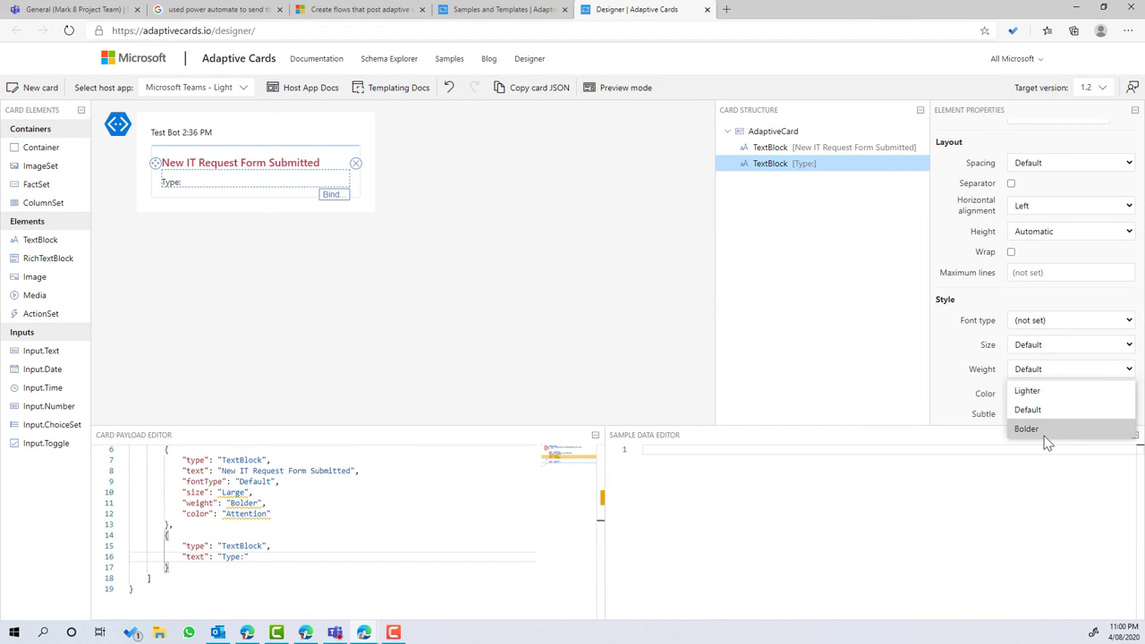
{"action": "left_click", "coordinate": [1029, 429]}
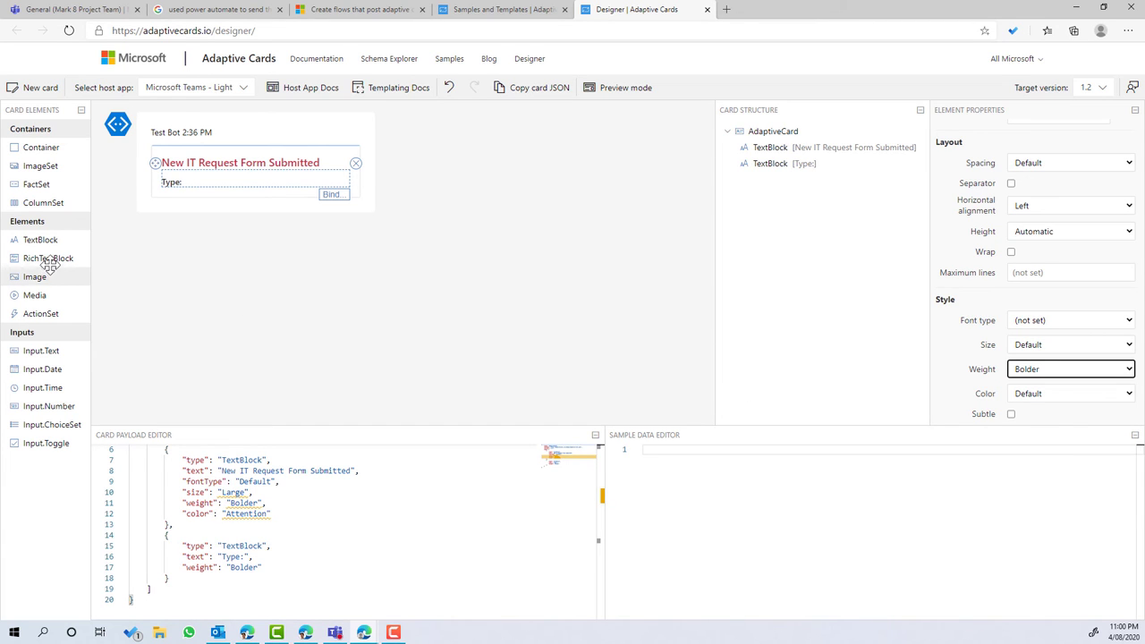
Add a RichTextBlock below "Type:" and set its text to "Type Contents [replace]" in the card payload.
{"action": "left_click_drag", "start_coordinate": [49, 263], "coordinate": [179, 194]}
{"action": "scroll", "coordinate": [329, 529], "scroll_direction": "down", "scroll_amount": 3}
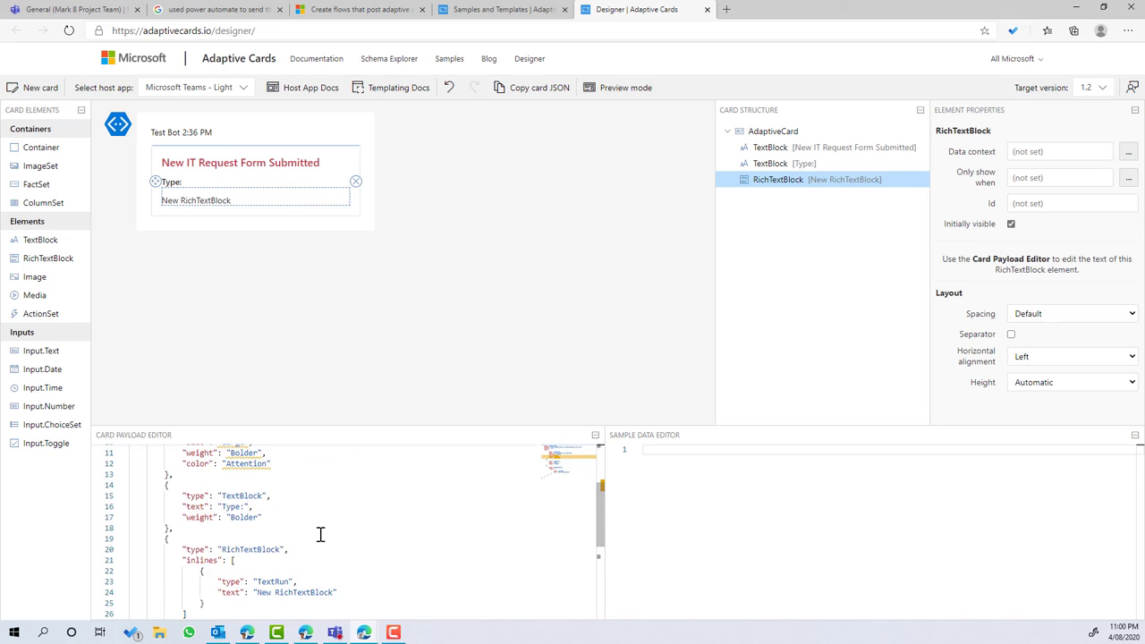
{"action": "double_click", "coordinate": [312, 562]}
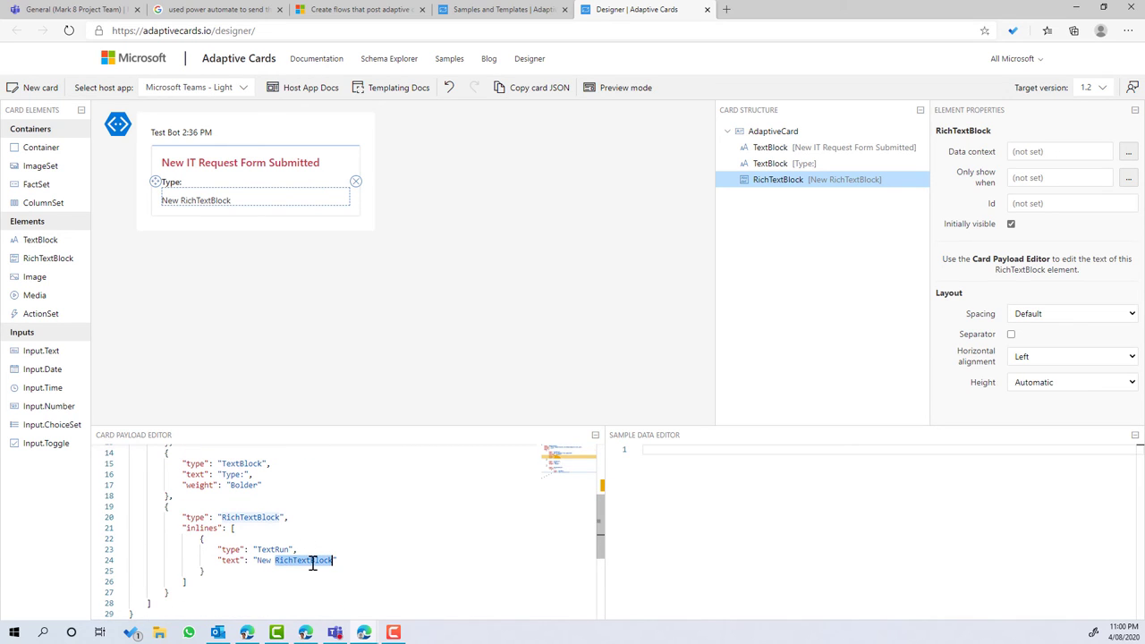
{"action": "key", "text": "BackSpace"}
{"action": "key", "text": "BackSpace"}
{"action": "key", "text": "BackSpace"}
{"action": "key", "text": "BackSpace"}
{"action": "key", "text": "BackSpace"}
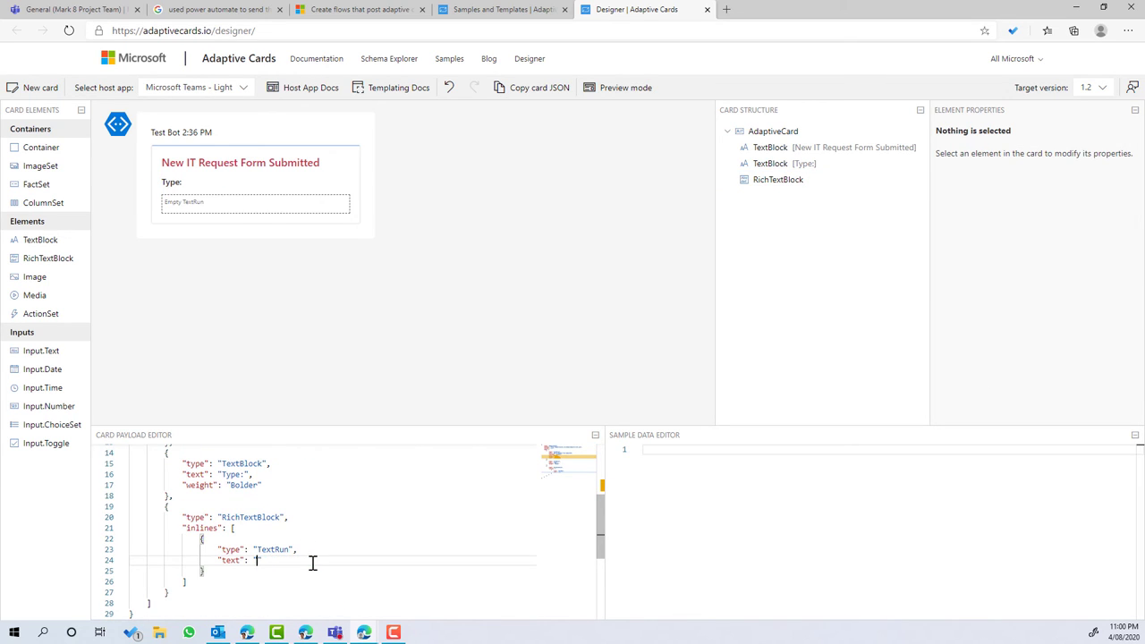
{"action": "type", "text": "Type Contents"}
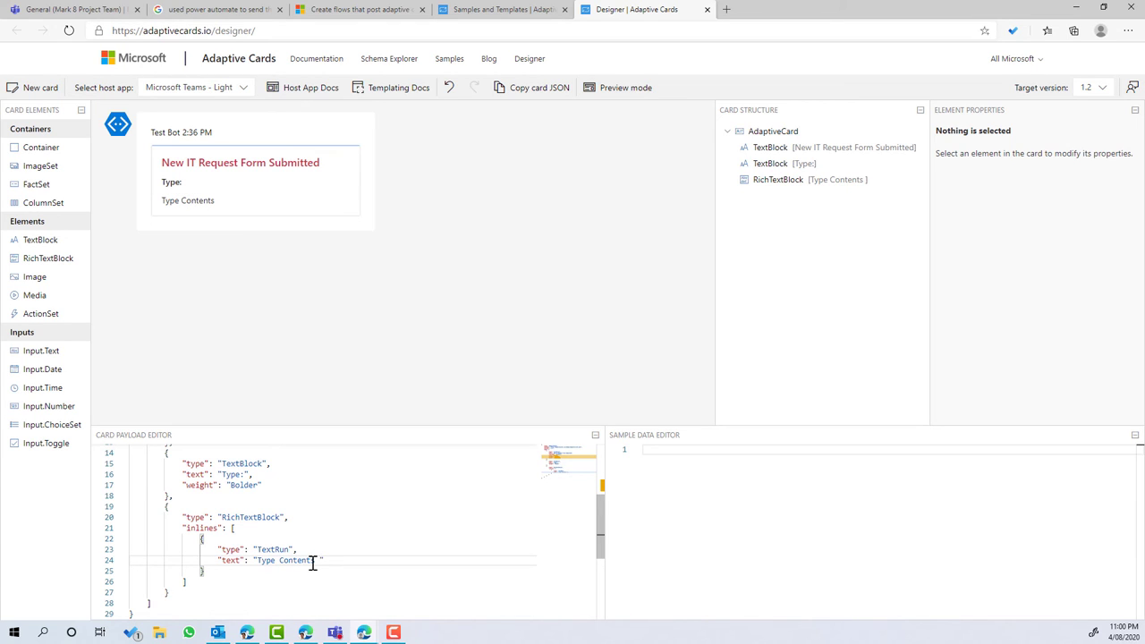
{"action": "type", "text": " [replace"}
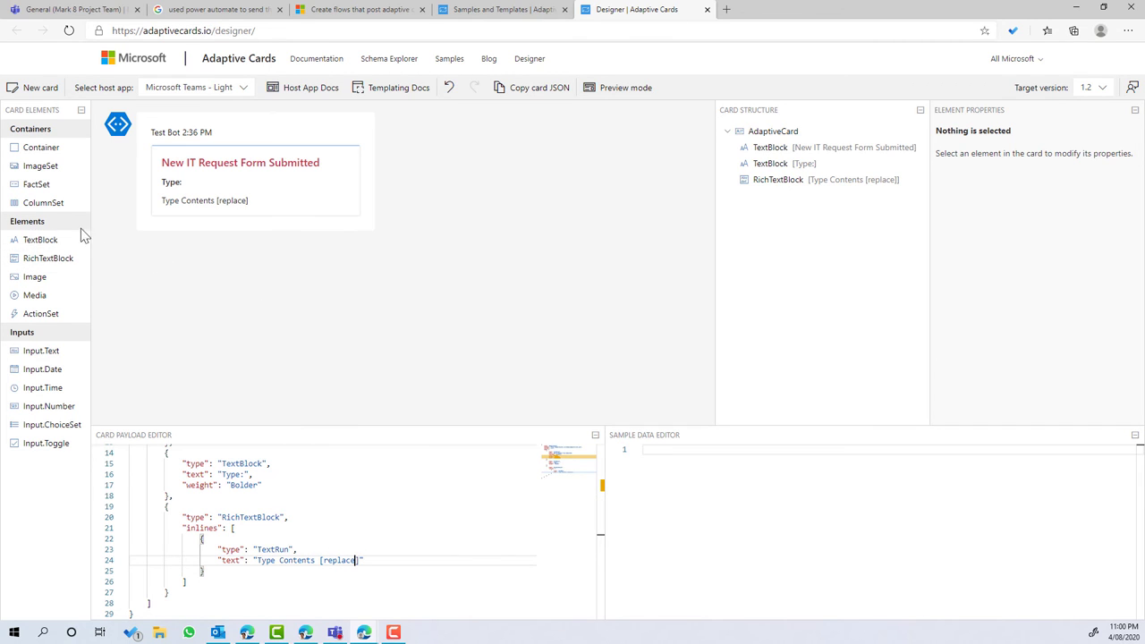
Add a TextBlock below the type contents and set its weight to Bolder.
{"action": "left_click_drag", "start_coordinate": [40, 240], "coordinate": [172, 219]}
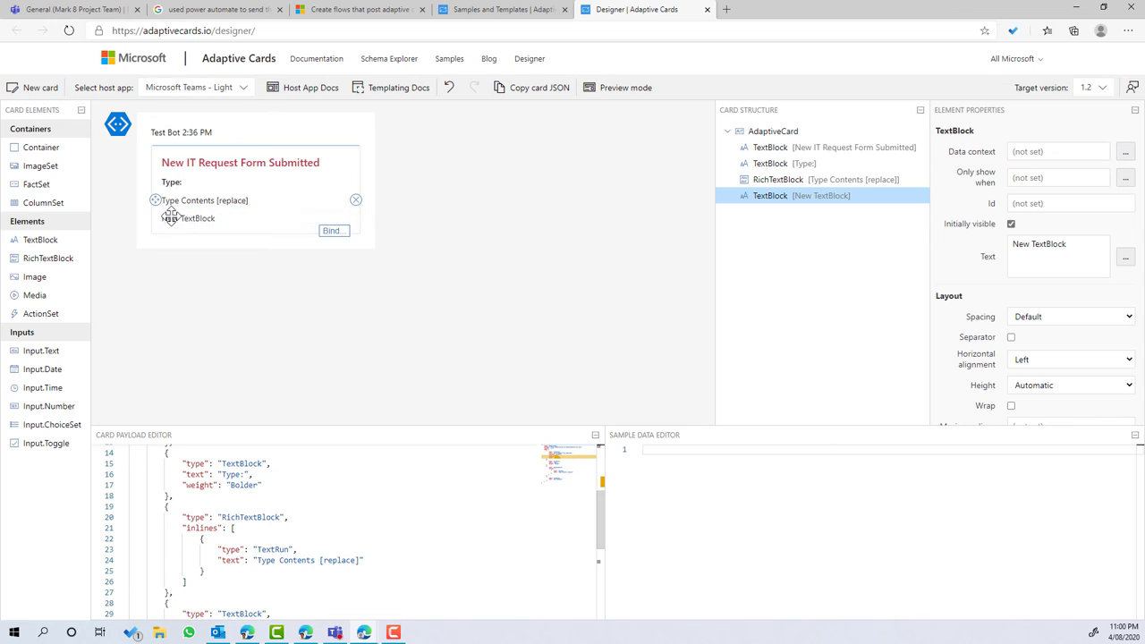
{"action": "scroll", "coordinate": [1035, 374], "scroll_direction": "down", "scroll_amount": 1}
{"action": "scroll", "coordinate": [1035, 374], "scroll_direction": "down", "scroll_amount": 1}
{"action": "left_click", "coordinate": [1033, 371]}
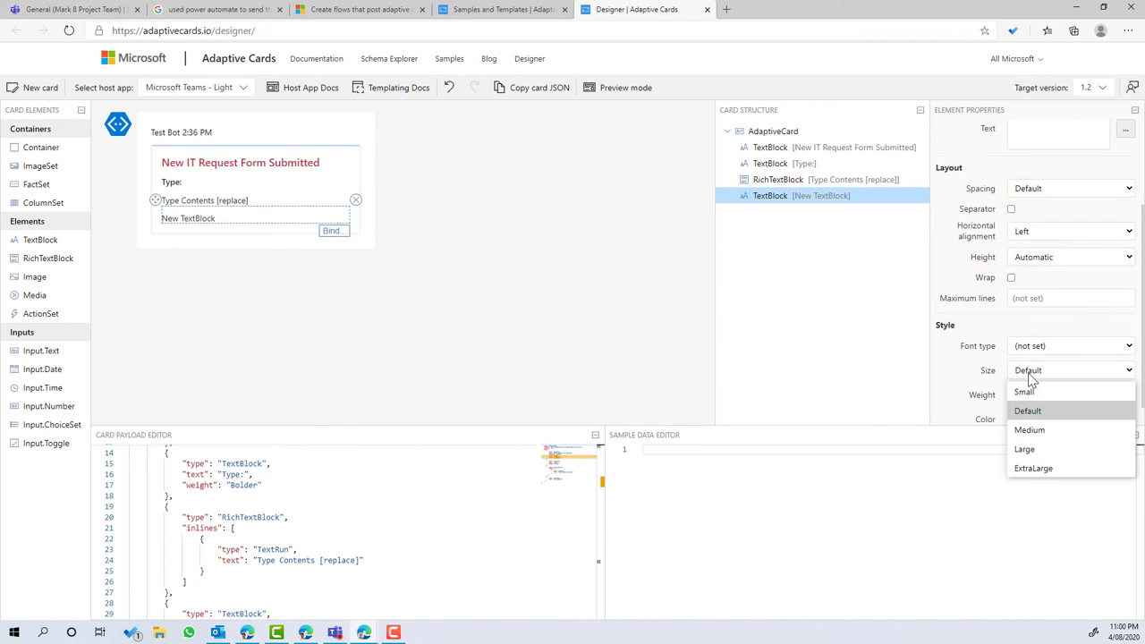
{"action": "left_click", "coordinate": [979, 386]}
{"action": "scroll", "coordinate": [994, 383], "scroll_direction": "down", "scroll_amount": 1}
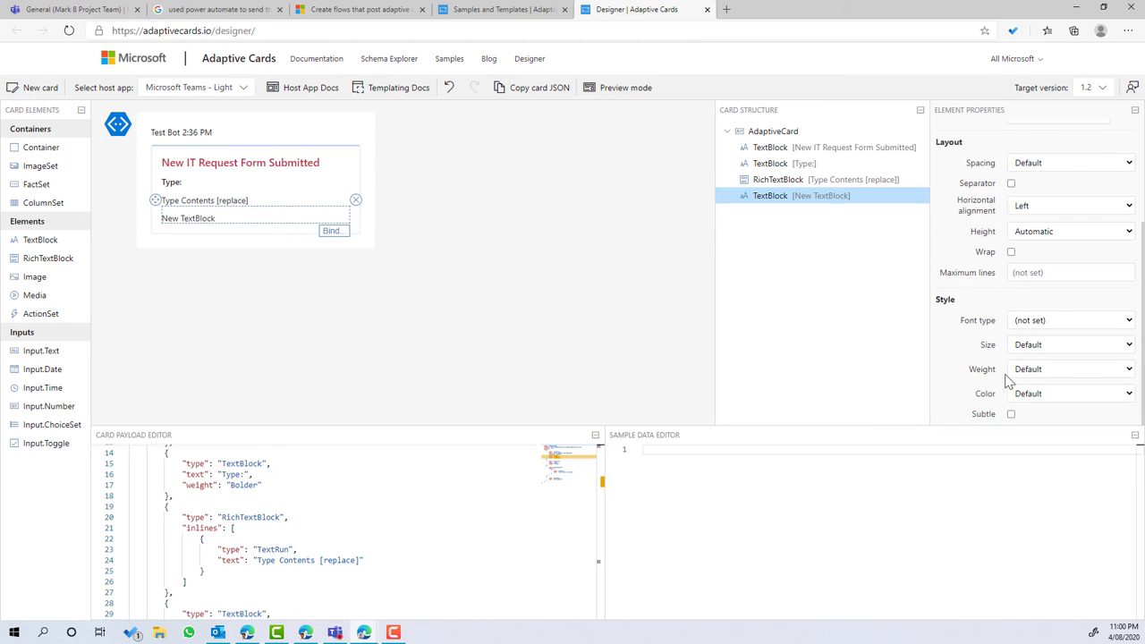
{"action": "left_click", "coordinate": [1036, 377]}
{"action": "left_click", "coordinate": [1029, 376]}
{"action": "left_click", "coordinate": [1033, 424]}
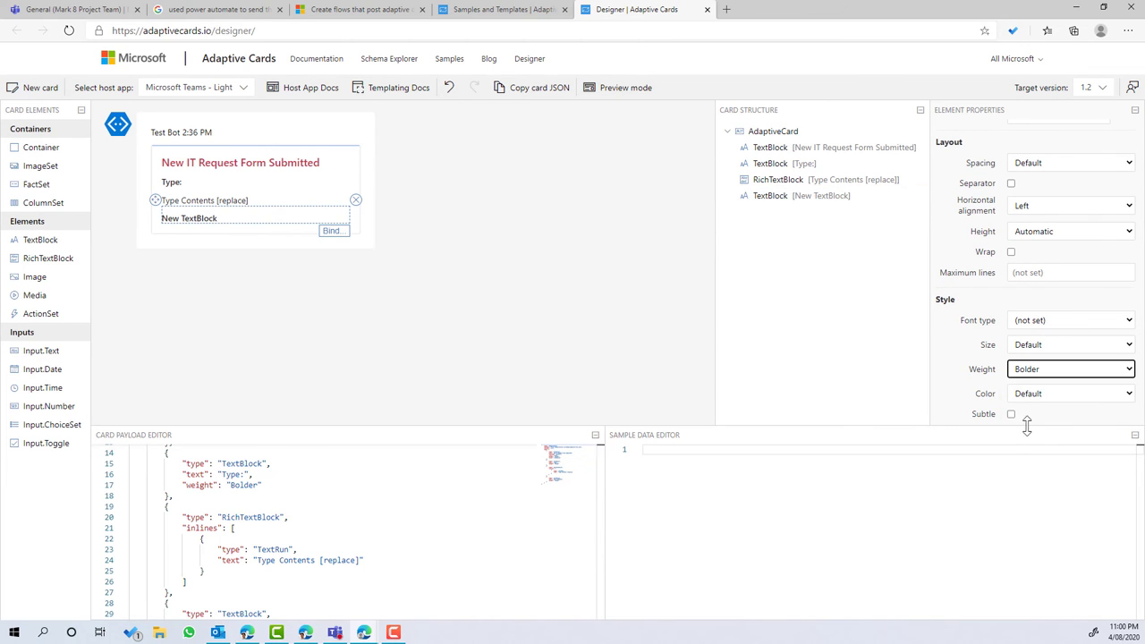
Change the text of the newest TextBlock to "Issue Description:" in the card payload.
{"action": "scroll", "coordinate": [328, 586], "scroll_direction": "down", "scroll_amount": 3}
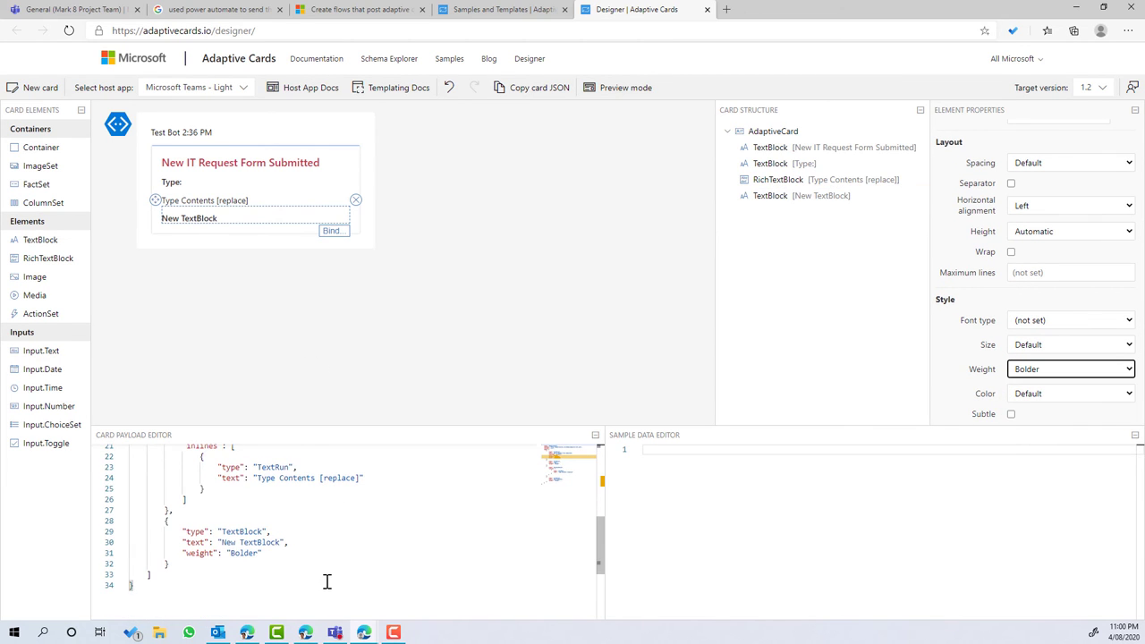
{"action": "left_click", "coordinate": [267, 542]}
{"action": "double_click", "coordinate": [266, 542]}
{"action": "key", "text": "BackSpace"}
{"action": "key", "text": "BackSpace"}
{"action": "key", "text": "BackSpace"}
{"action": "key", "text": "BackSpace"}
{"action": "key", "text": "BackSpace"}
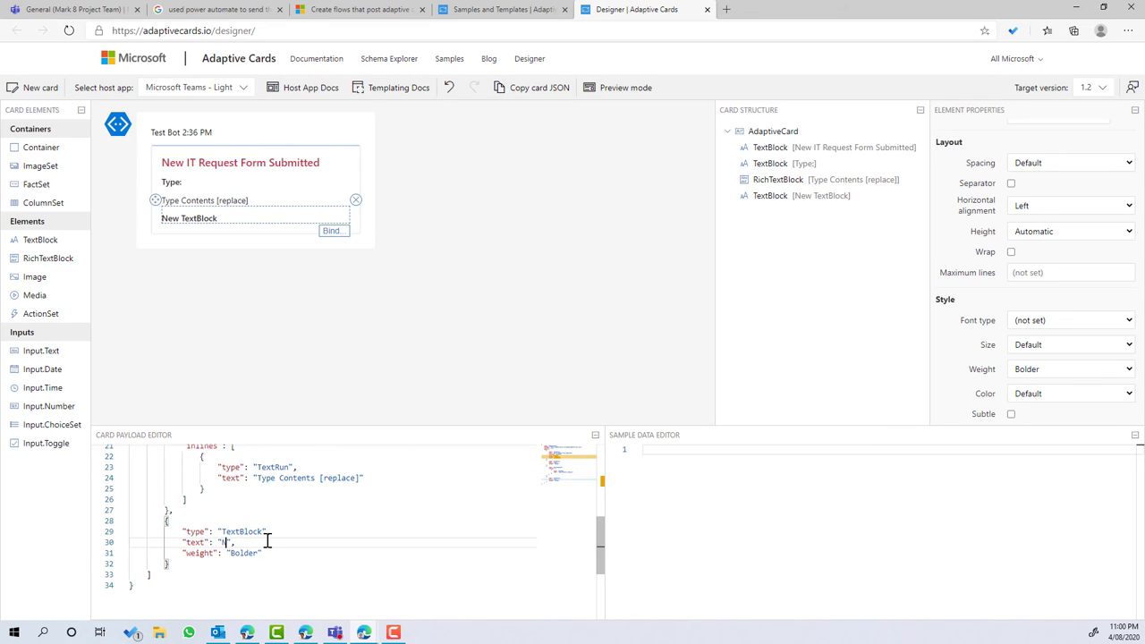
{"action": "type", "text": "Issue "}
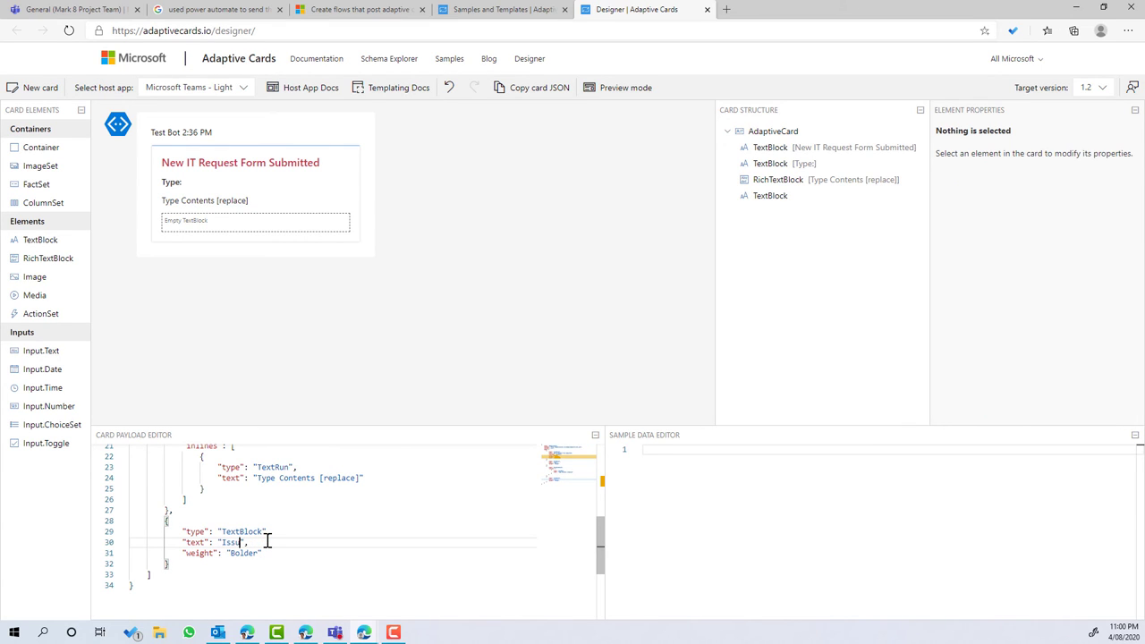
{"action": "type", "text": "Description:"}
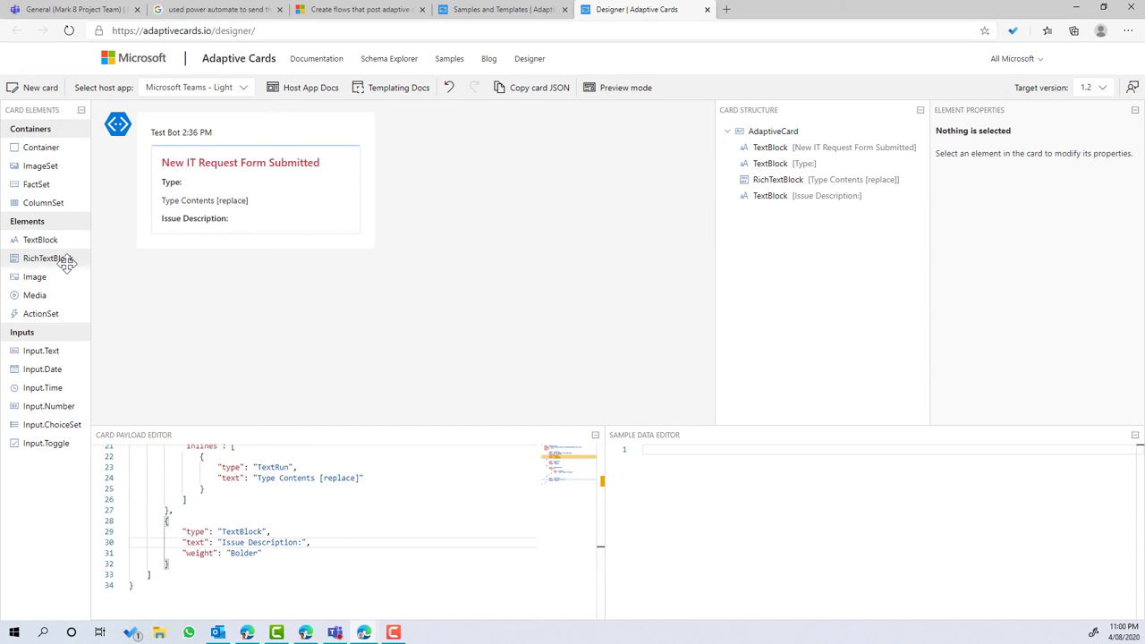
Add a RichTextBlock below "Issue Description:" and extend its text to "New RichTextBlock [replace with description]" in the card payload.
{"action": "left_click_drag", "start_coordinate": [69, 259], "coordinate": [170, 232]}
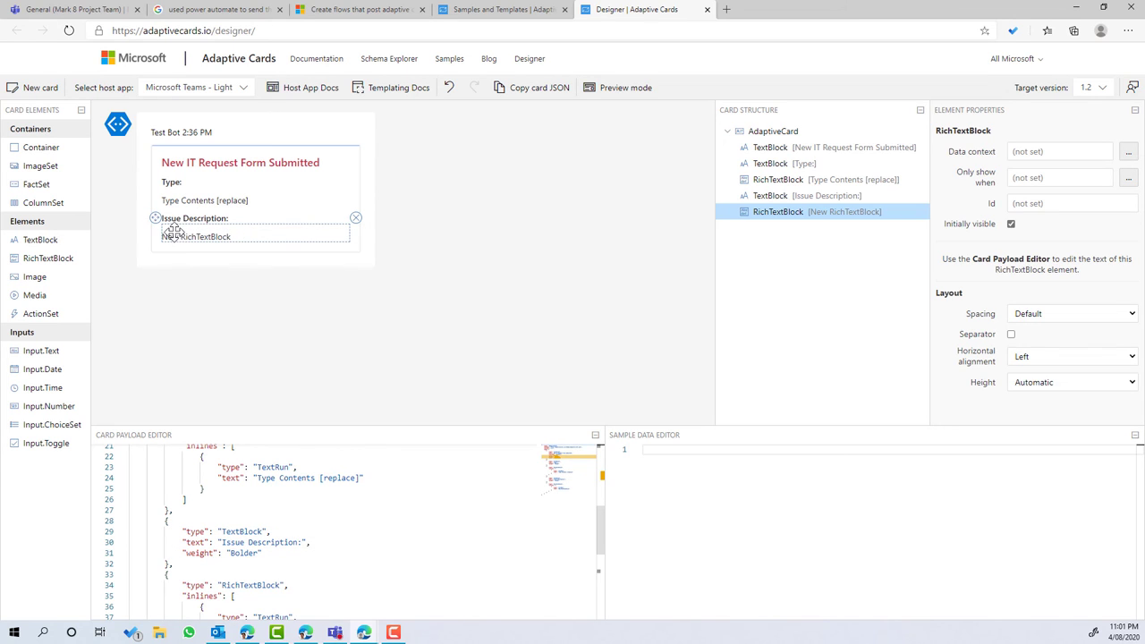
{"action": "scroll", "coordinate": [324, 568], "scroll_direction": "down", "scroll_amount": 2}
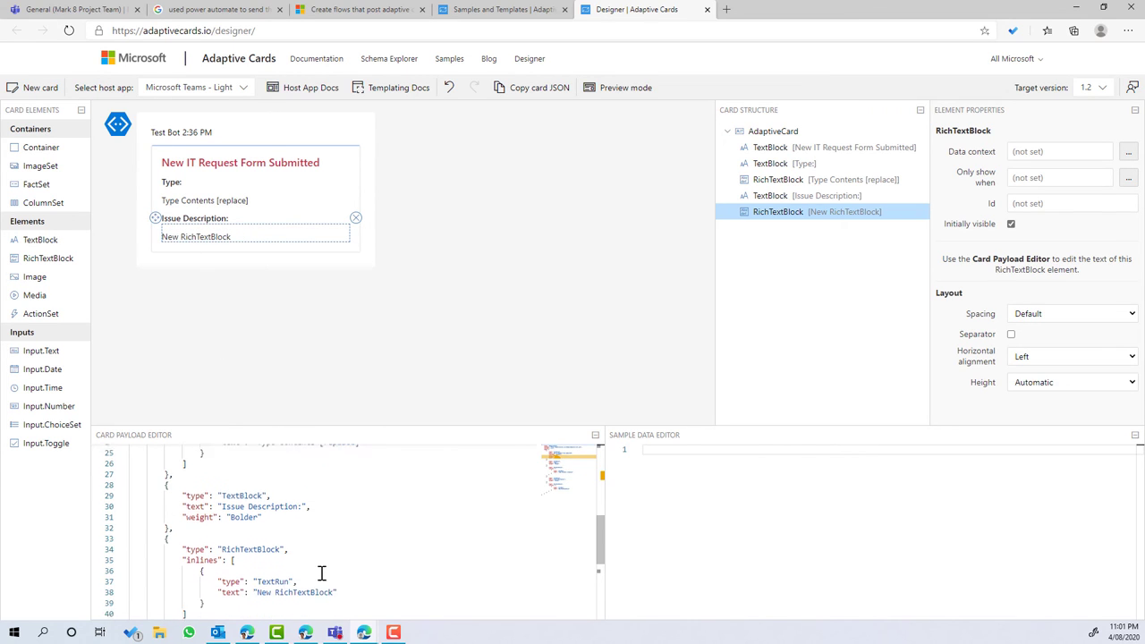
{"action": "double_click", "coordinate": [319, 564]}
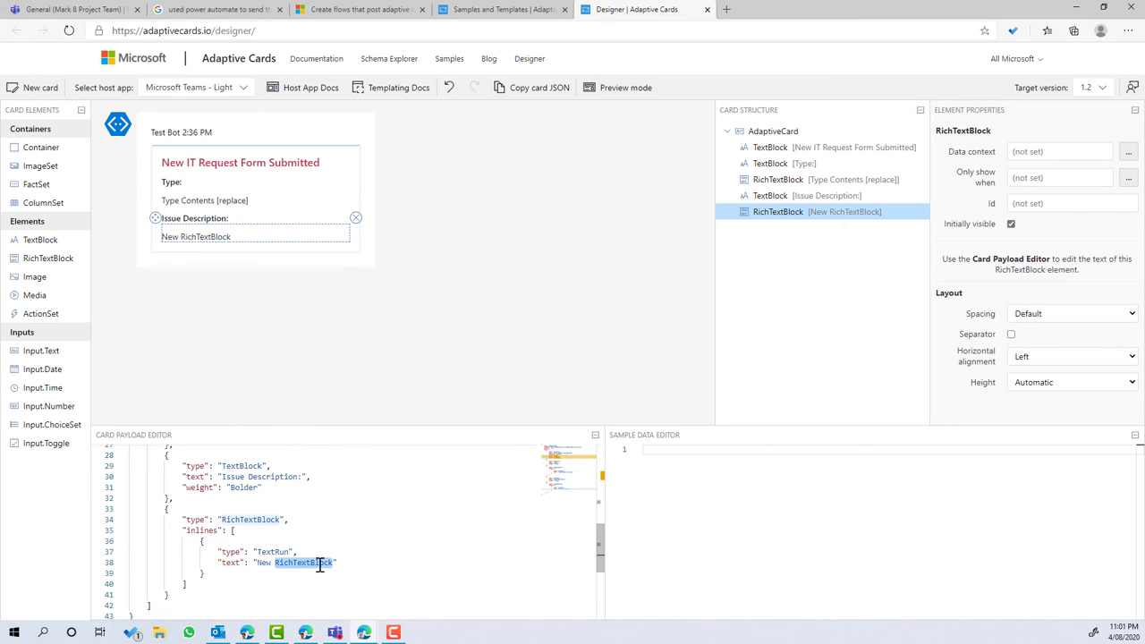
{"action": "left_click", "coordinate": [320, 563]}
{"action": "type", "text": "["}
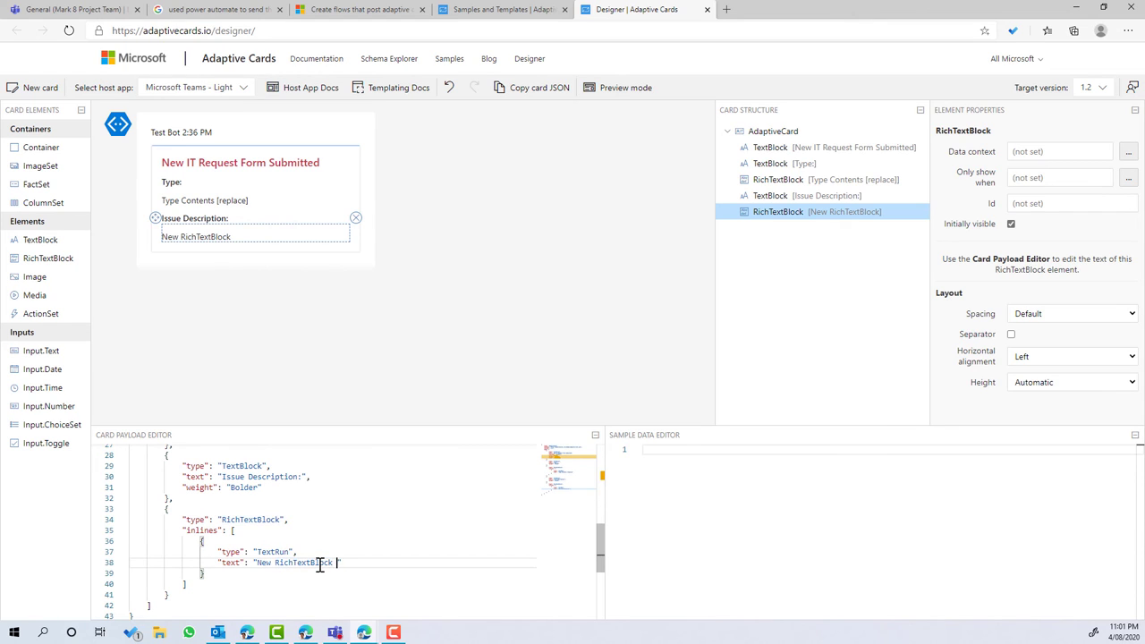
{"action": "type", "text": "replace with de"}
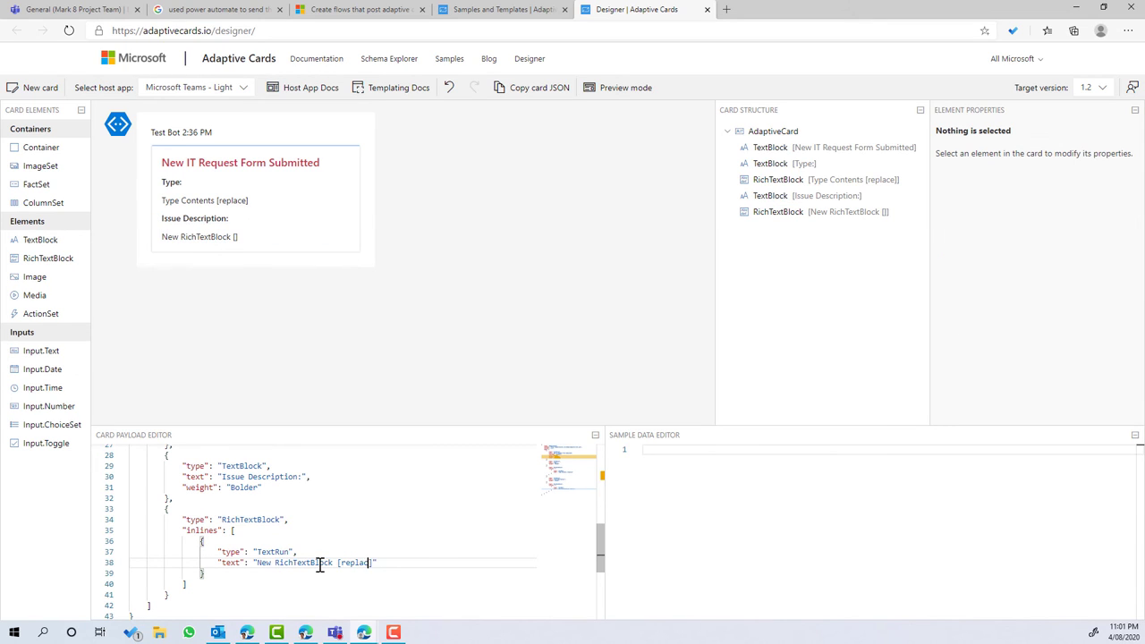
{"action": "type", "text": "s"}
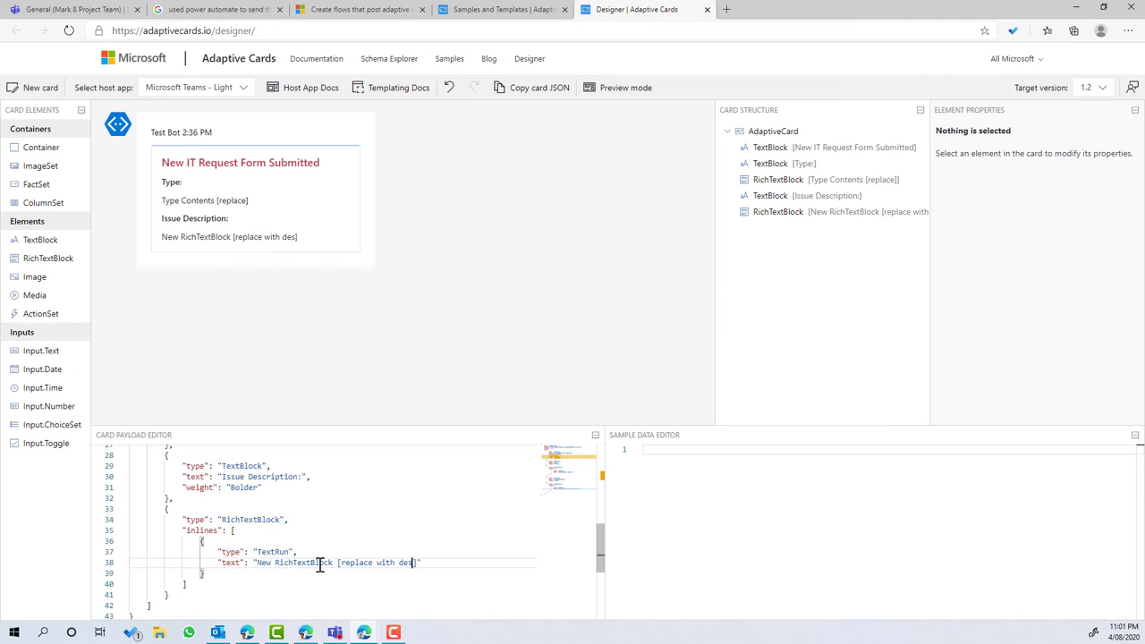
{"action": "type", "text": "cription"}
Copy the full card payload over the message of the adaptive card action in the Power Automate flow, and set its channel to General.
{"action": "left_click", "coordinate": [227, 499]}
{"action": "left_click_drag", "start_coordinate": [340, 429], "coordinate": [340, 336]}
{"action": "key", "text": "ctrl+a"}
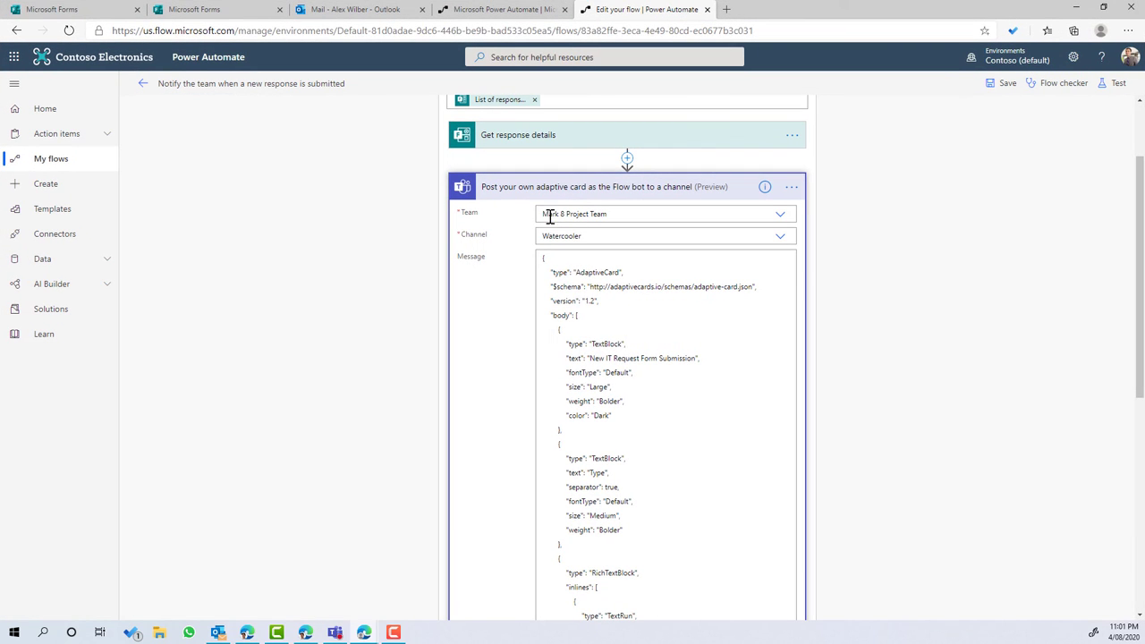
{"action": "left_click", "coordinate": [556, 263]}
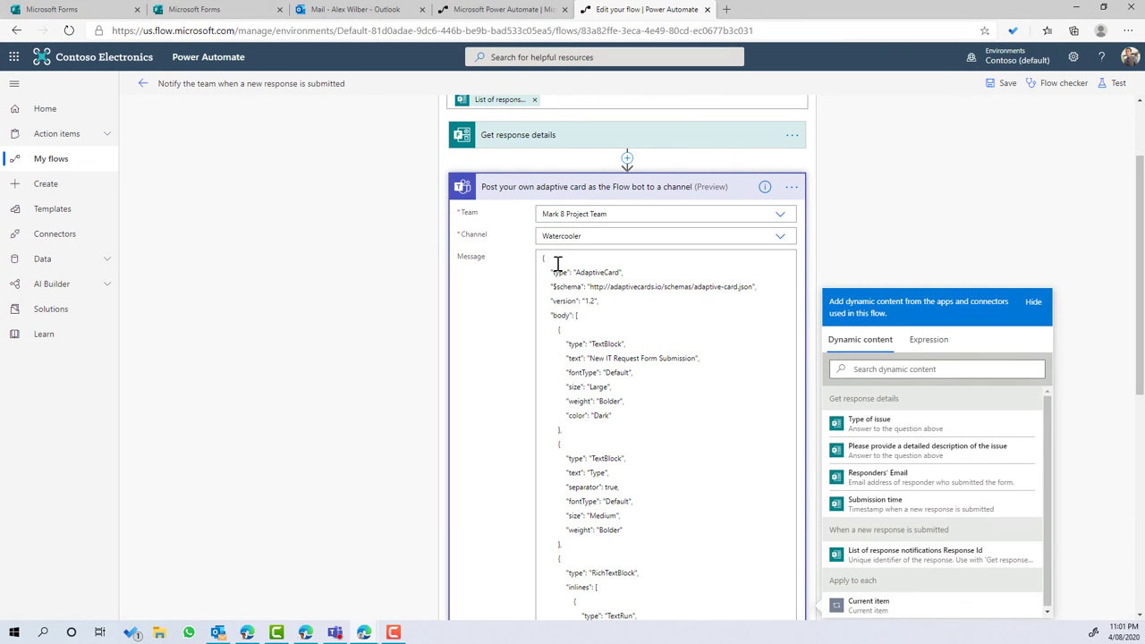
{"action": "key", "text": "ctrl+a"}
{"action": "key", "text": "BackSpace"}
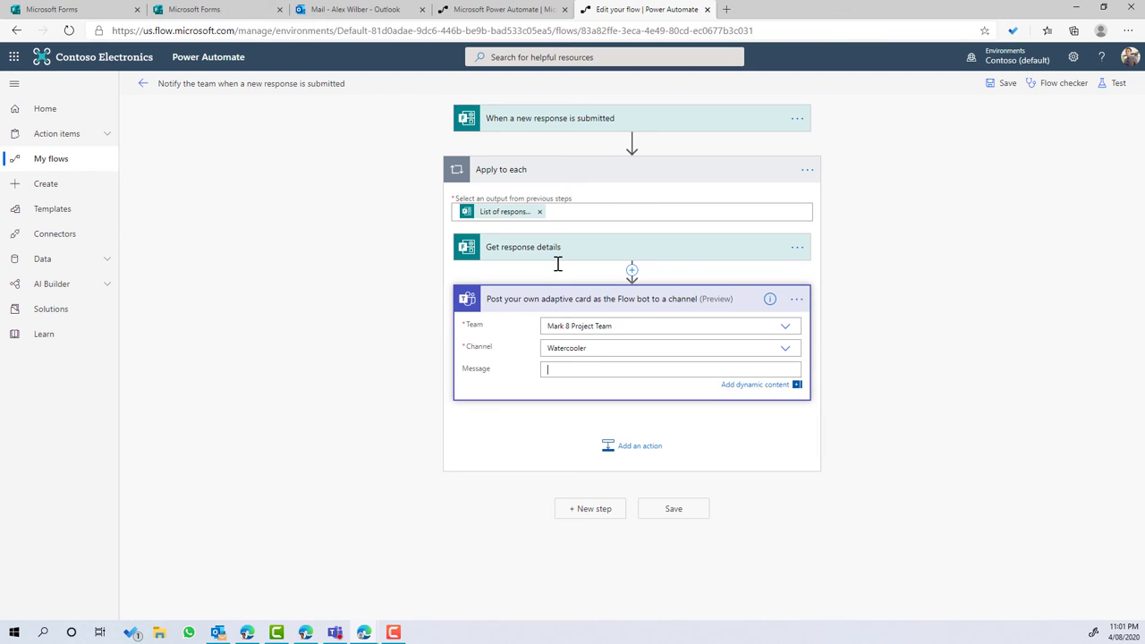
{"action": "left_click", "coordinate": [626, 368]}
{"action": "key", "text": "ctrl+v"}
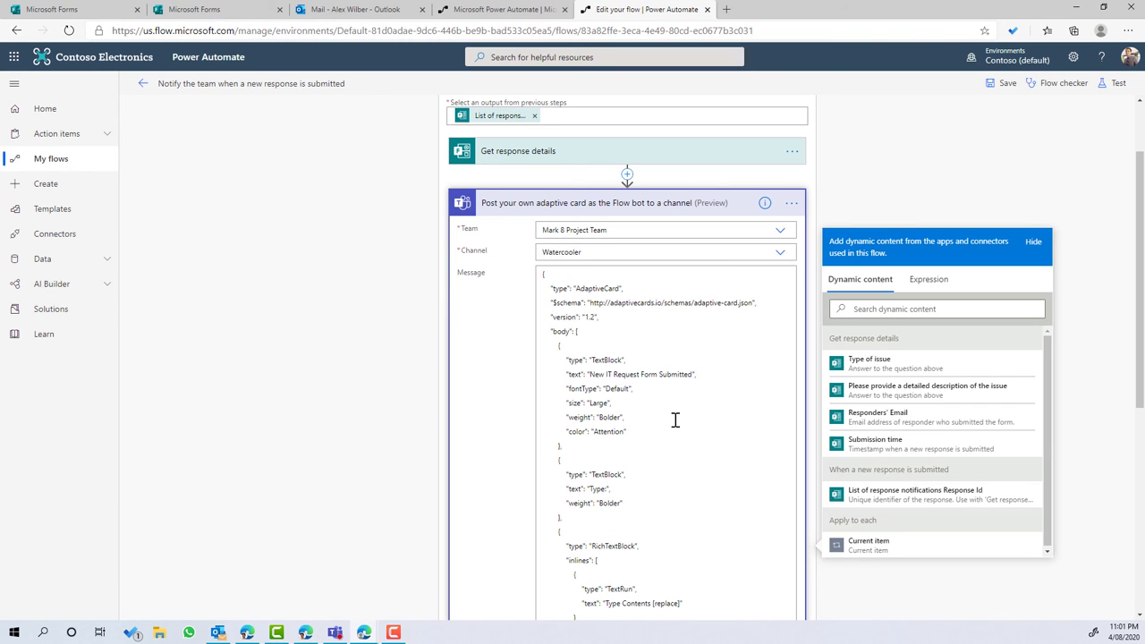
{"action": "left_click", "coordinate": [781, 255]}
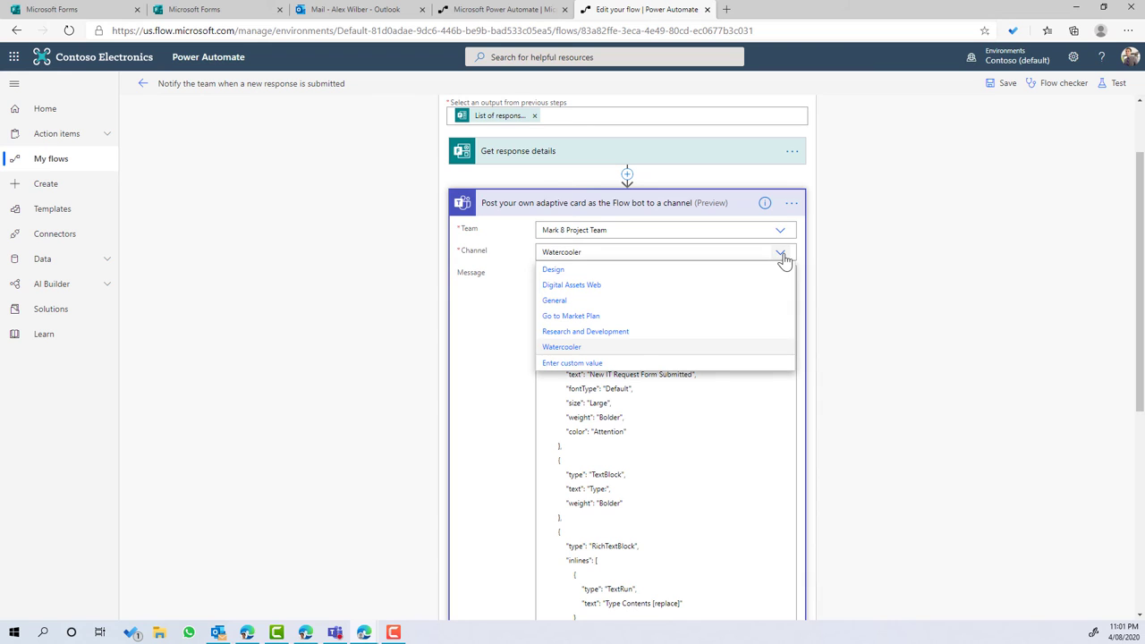
{"action": "left_click", "coordinate": [558, 303]}
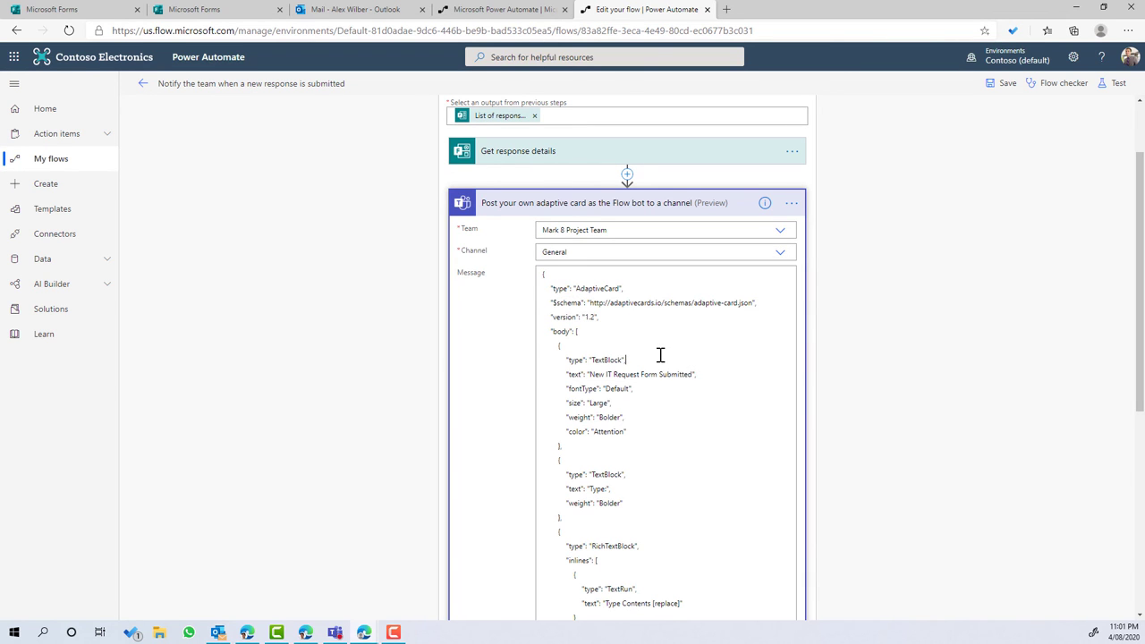
Replace the "Type Contents [replace]" placeholder in the message with the Type of issue dynamic content.
{"action": "left_click", "coordinate": [660, 356]}
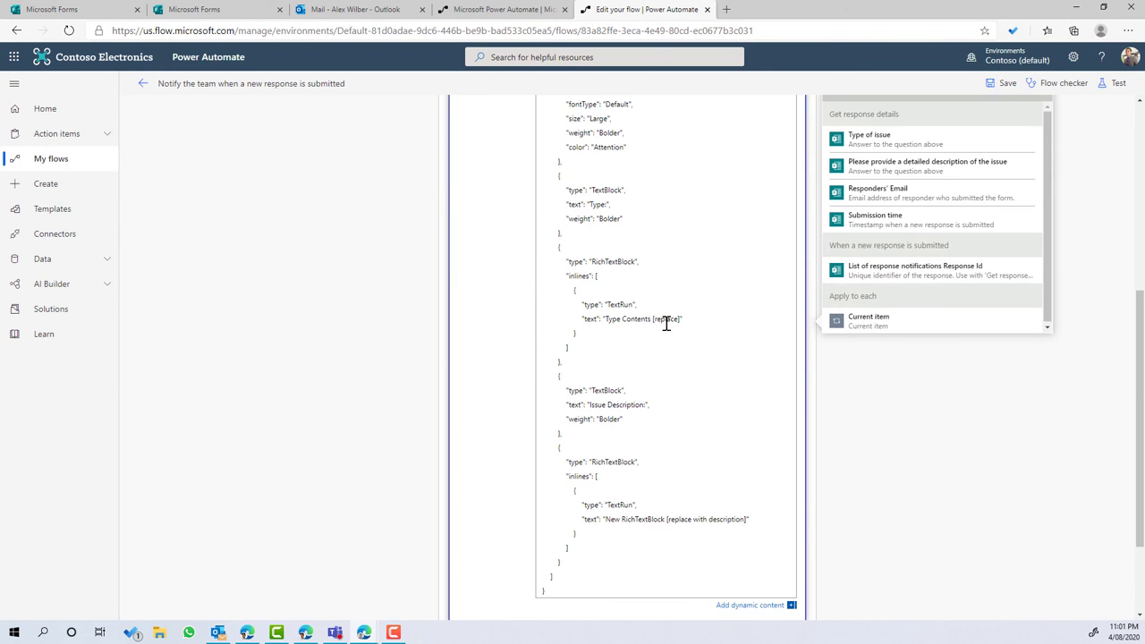
{"action": "double_click", "coordinate": [667, 320]}
{"action": "key", "text": "Right"}
{"action": "key", "text": "Right"}
{"action": "key", "text": "Right"}
{"action": "key", "text": "Delete"}
{"action": "key", "text": "BackSpace"}
{"action": "key", "text": "BackSpace"}
{"action": "key", "text": "BackSpace"}
{"action": "key", "text": "BackSpace"}
{"action": "key", "text": "BackSpace"}
{"action": "key", "text": "BackSpace"}
{"action": "key", "text": "BackSpace"}
{"action": "key", "text": "BackSpace"}
{"action": "key", "text": "BackSpace"}
{"action": "key", "text": "BackSpace"}
{"action": "key", "text": "BackSpace"}
{"action": "key", "text": "BackSpace"}
{"action": "key", "text": "BackSpace"}
{"action": "key", "text": "BackSpace"}
{"action": "key", "text": "BackSpace"}
{"action": "key", "text": "BackSpace"}
{"action": "key", "text": "BackSpace"}
{"action": "key", "text": "BackSpace"}
{"action": "key", "text": "BackSpace"}
{"action": "key", "text": "BackSpace"}
{"action": "key", "text": "BackSpace"}
{"action": "key", "text": "BackSpace"}
{"action": "left_click", "coordinate": [880, 146]}
Replace the description placeholder text with the "Please provide a detailed description of the issue" dynamic content, and save the flow.
{"action": "scroll", "coordinate": [666, 485], "scroll_direction": "down", "scroll_amount": 1}
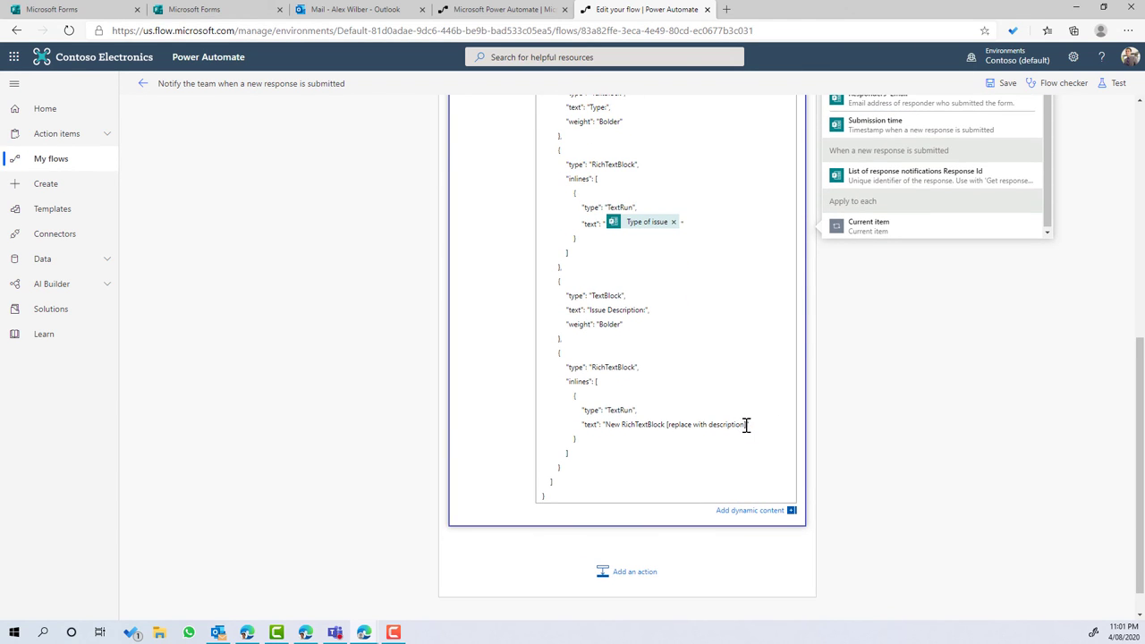
{"action": "left_click_drag", "start_coordinate": [747, 425], "coordinate": [609, 425]}
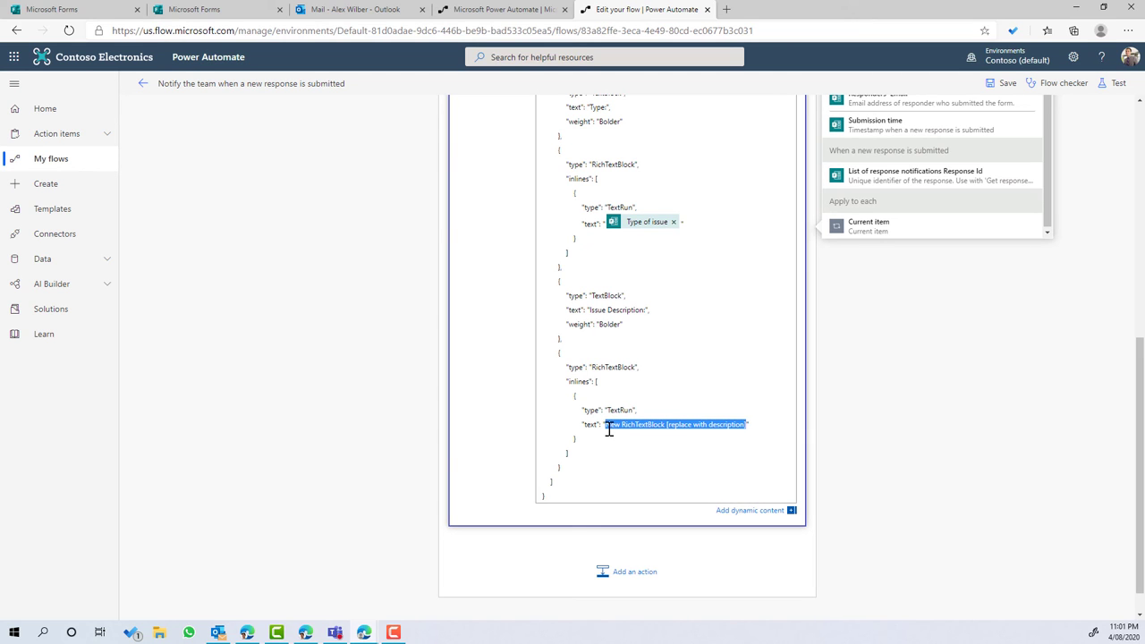
{"action": "key", "text": "BackSpace"}
{"action": "scroll", "coordinate": [882, 170], "scroll_direction": "up", "scroll_amount": 1}
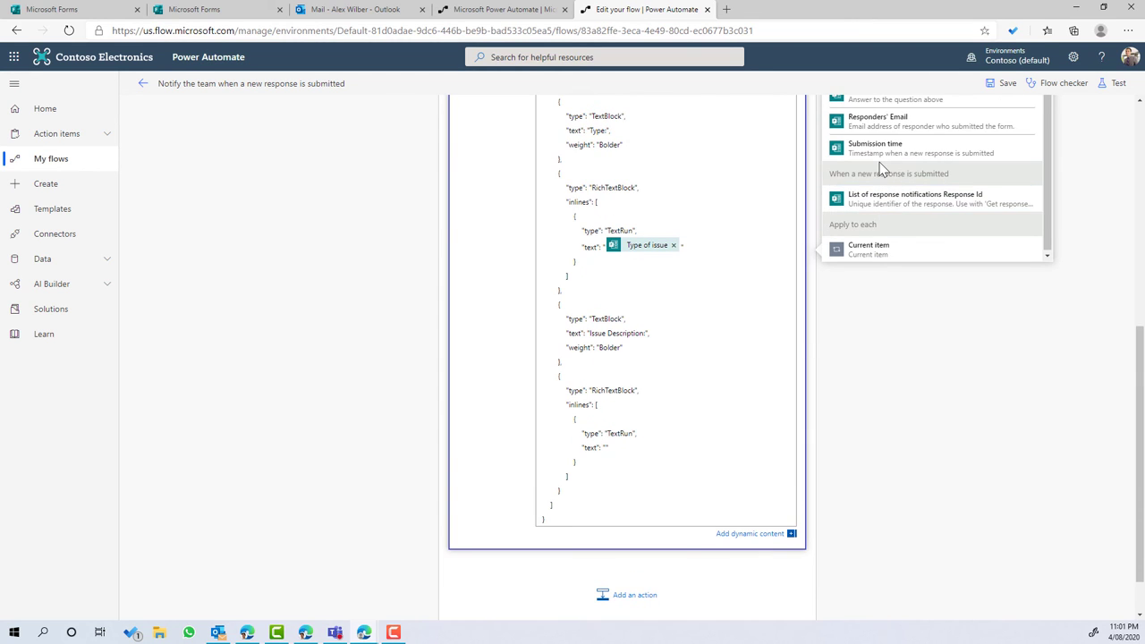
{"action": "left_click", "coordinate": [870, 130]}
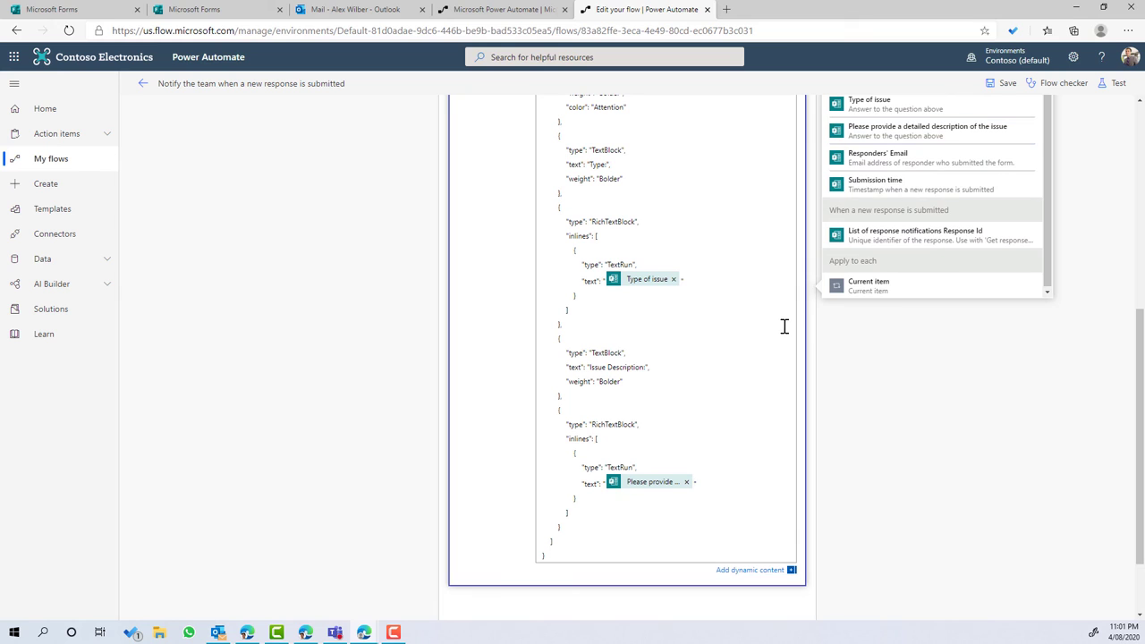
{"action": "left_click", "coordinate": [1002, 83]}
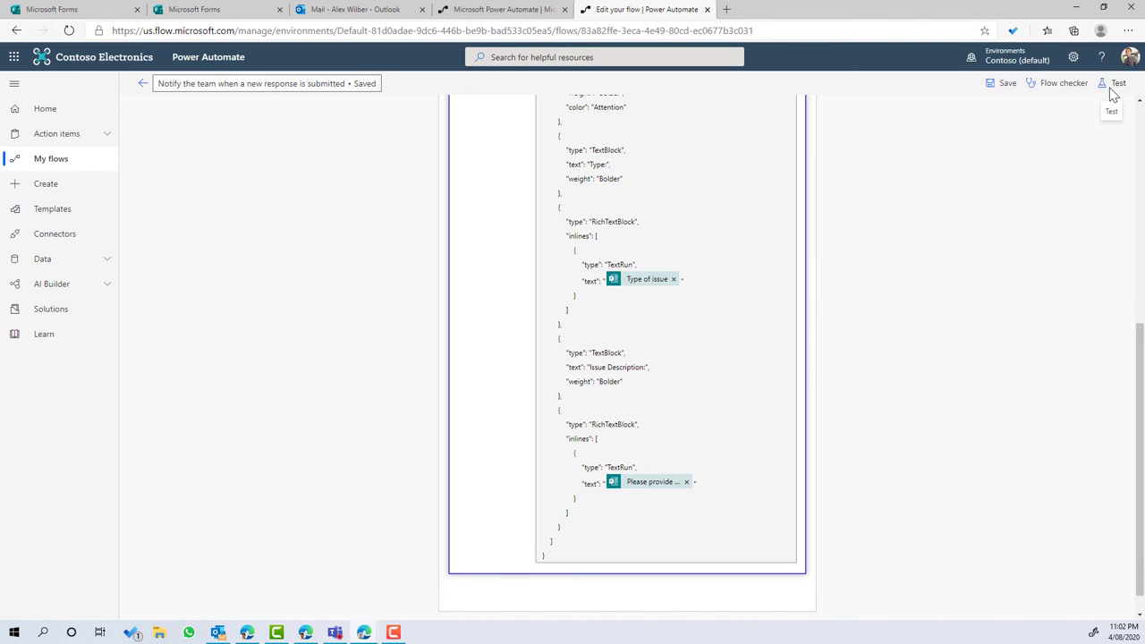
Test the saved flow using data from the previous successful run from 9 minutes ago.
{"action": "left_click", "coordinate": [1111, 89]}
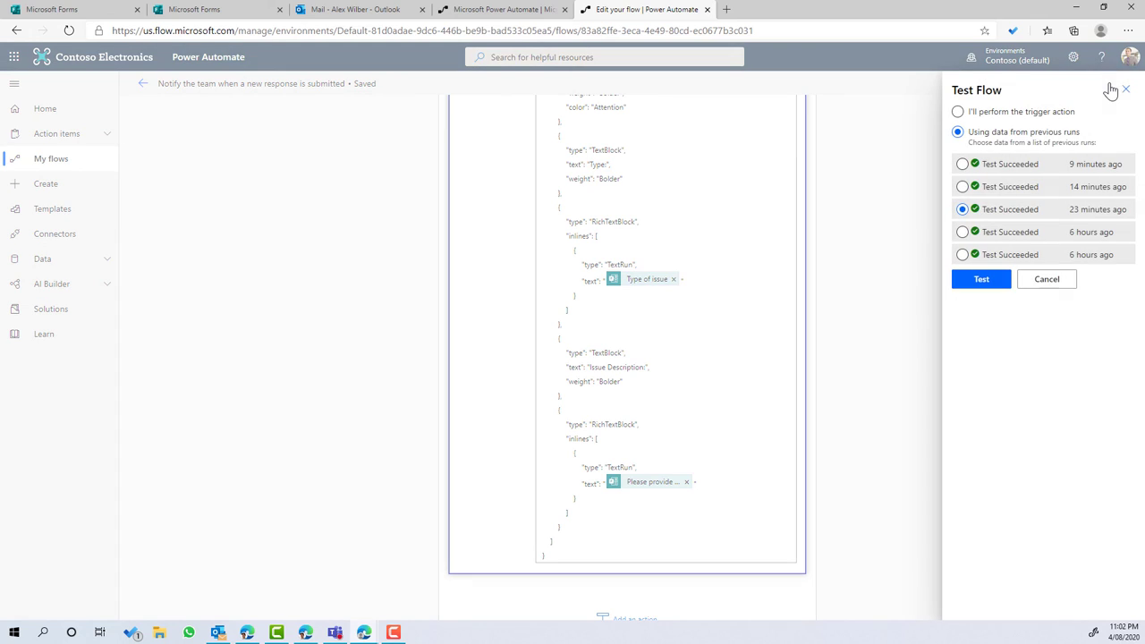
{"action": "left_click", "coordinate": [962, 187]}
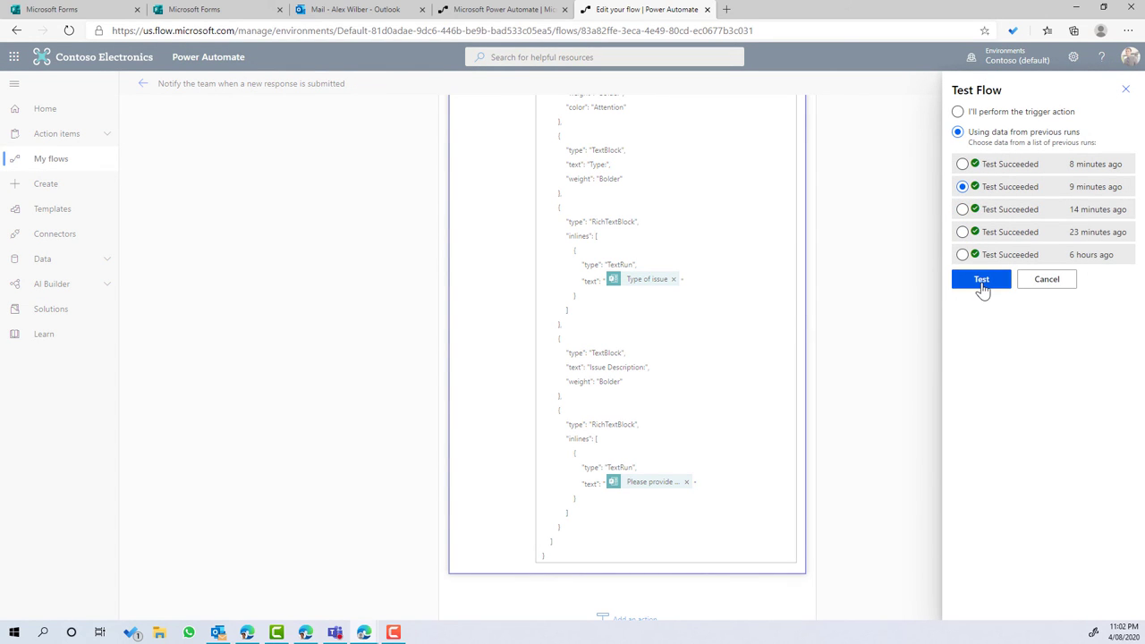
{"action": "left_click", "coordinate": [981, 285]}
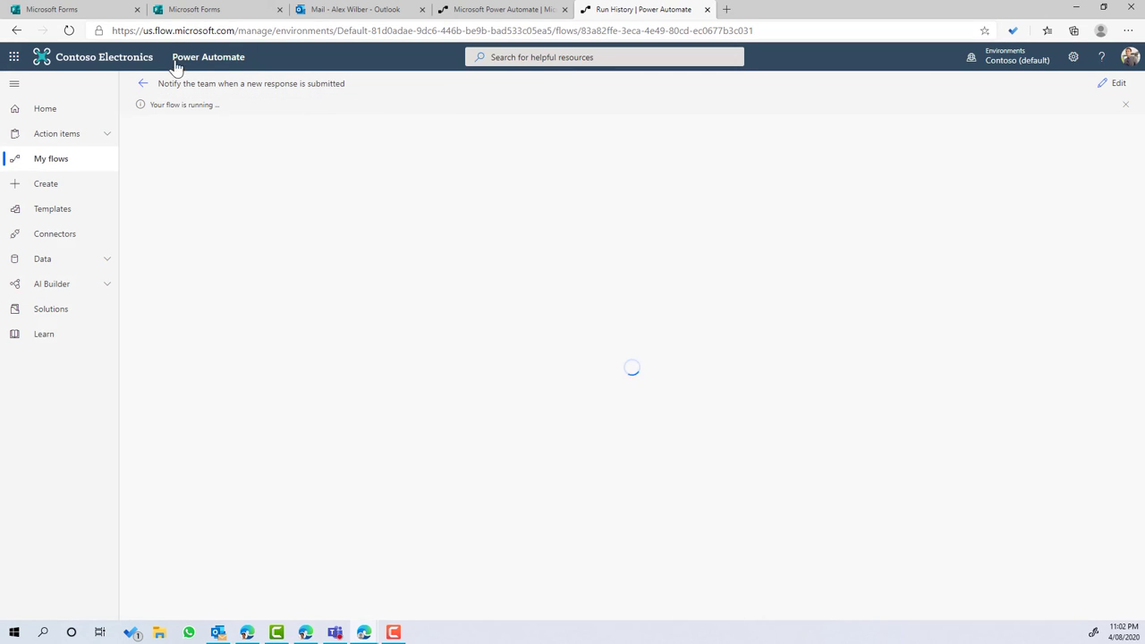
Check the posted adaptive card in the Mark 8 Project Team's General channel in Microsoft Teams, and return to the flow's run in Power Automate.
{"action": "left_click", "coordinate": [1076, 6]}
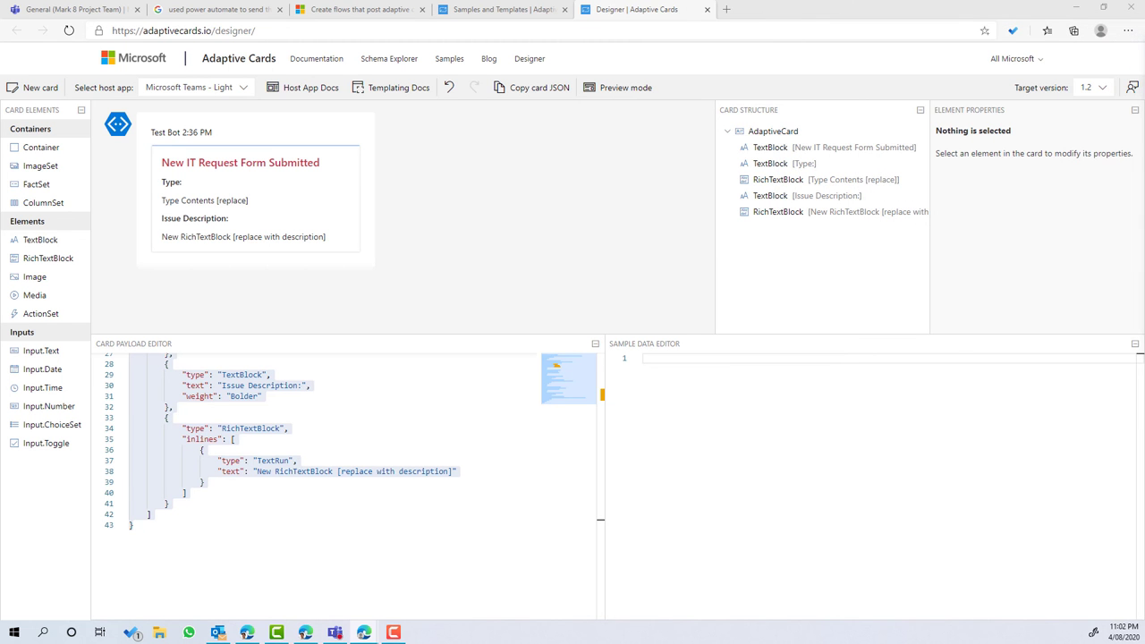
{"action": "left_click", "coordinate": [74, 11]}
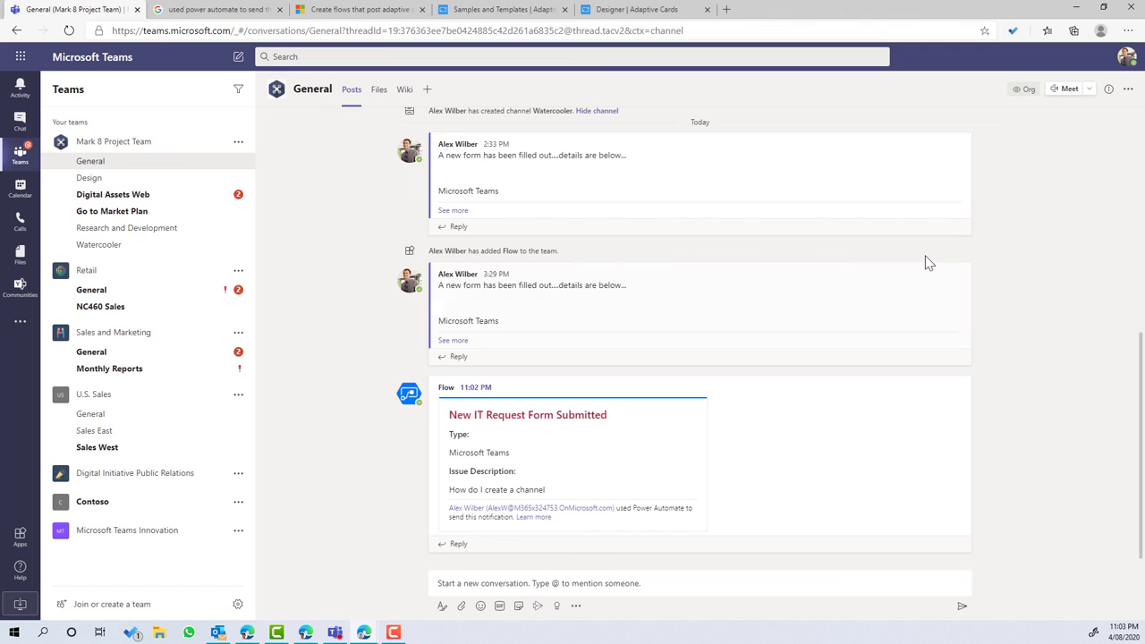
{"action": "key", "text": "alt+Tab"}
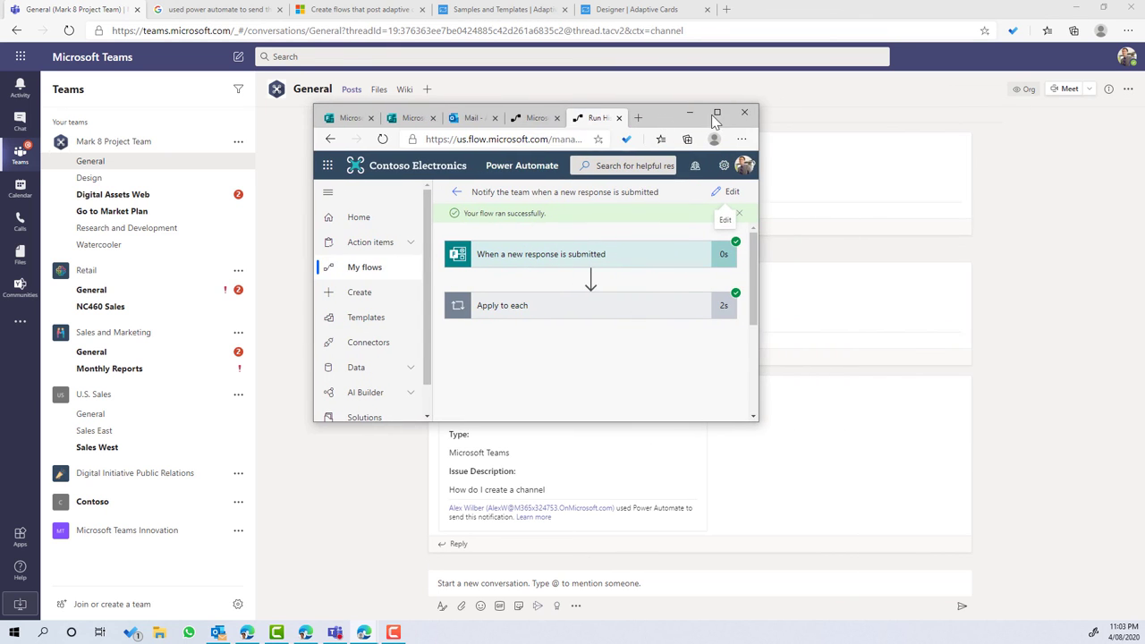
{"action": "left_click", "coordinate": [713, 123]}
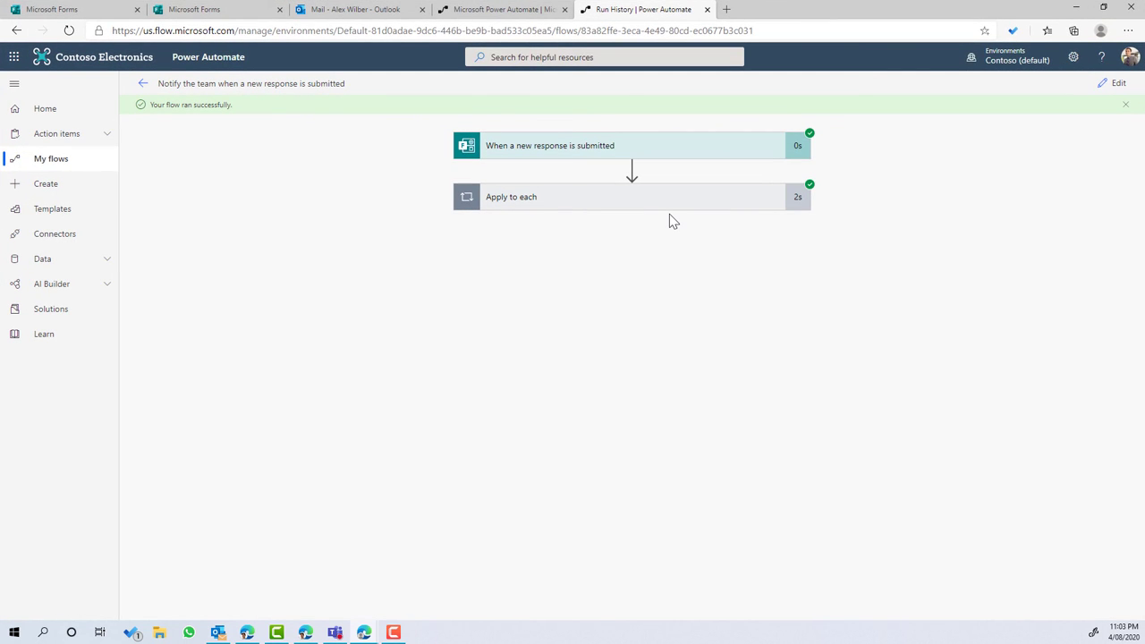